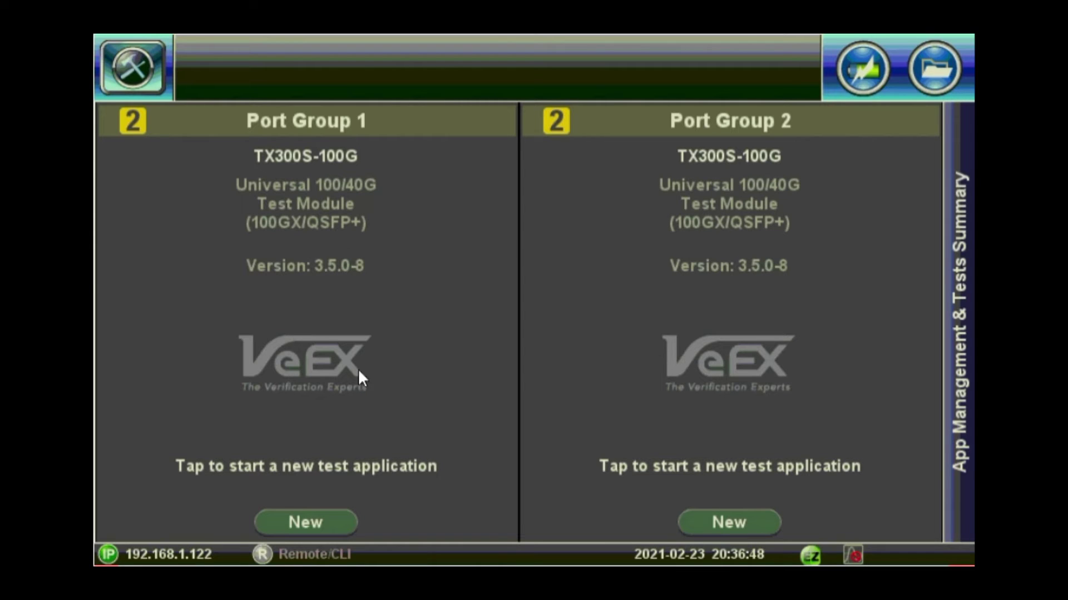
Start a new 100G Ethernet test on Port Group 1 and open the Throughput setup
click(319, 514)
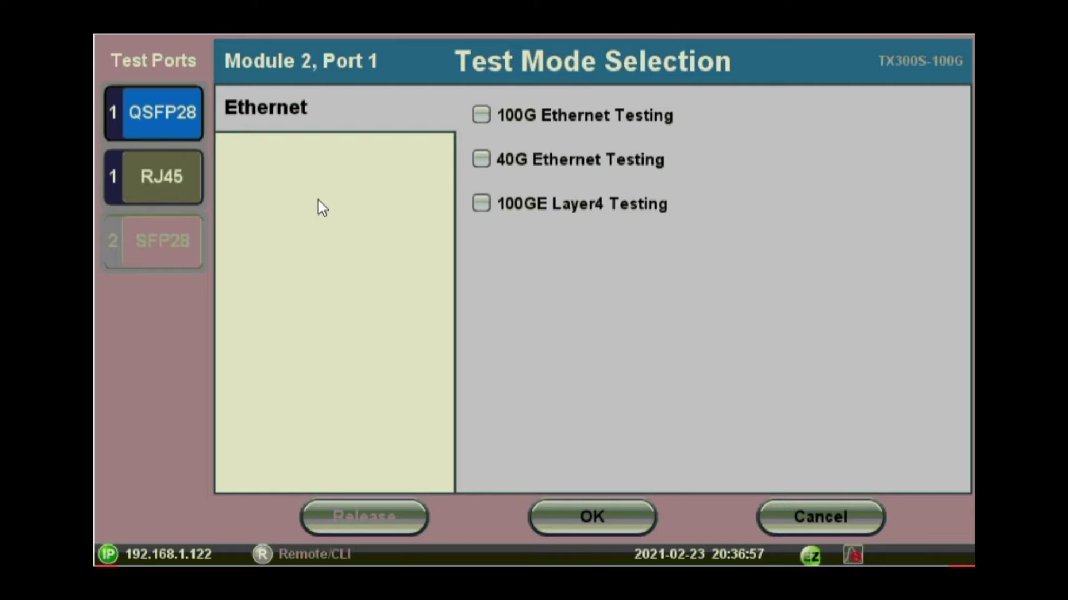
click(479, 114)
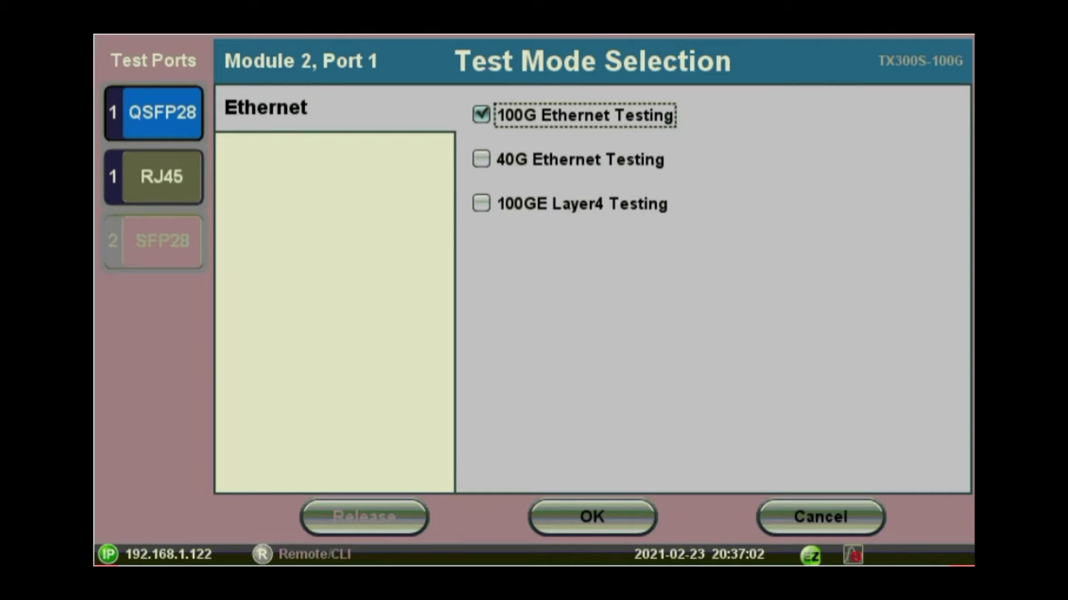
click(591, 517)
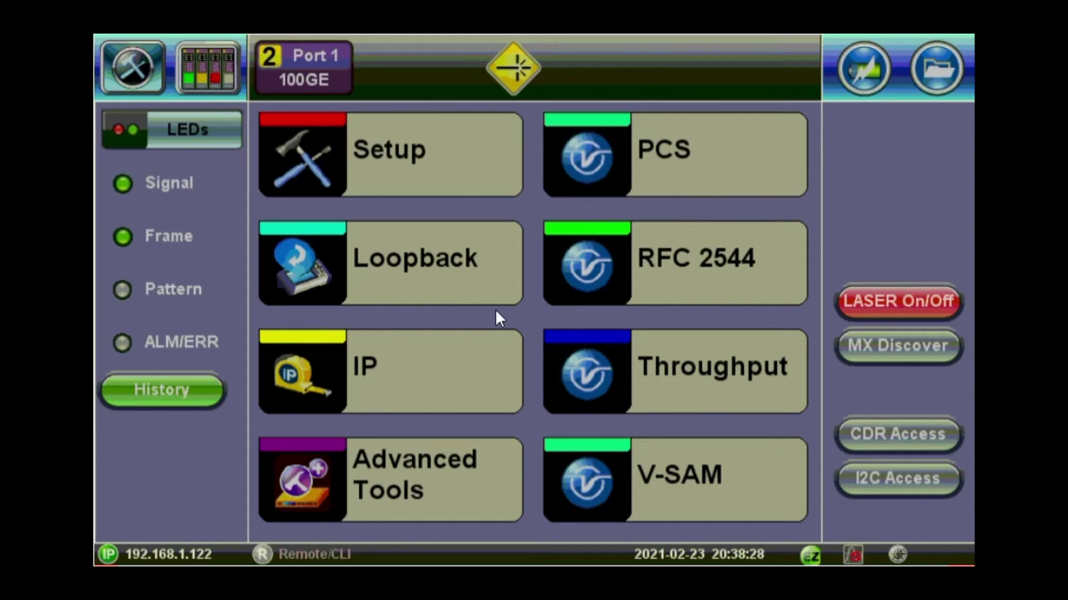
click(709, 379)
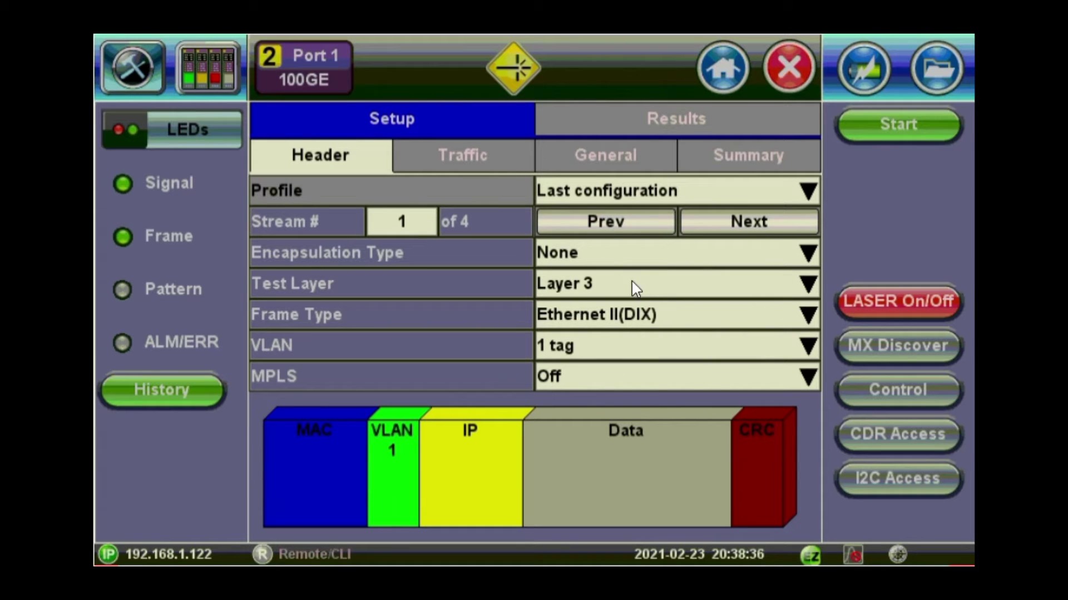
Keep the test layer at Layer 3 and give stream 1's header 2 VLAN tags
click(668, 288)
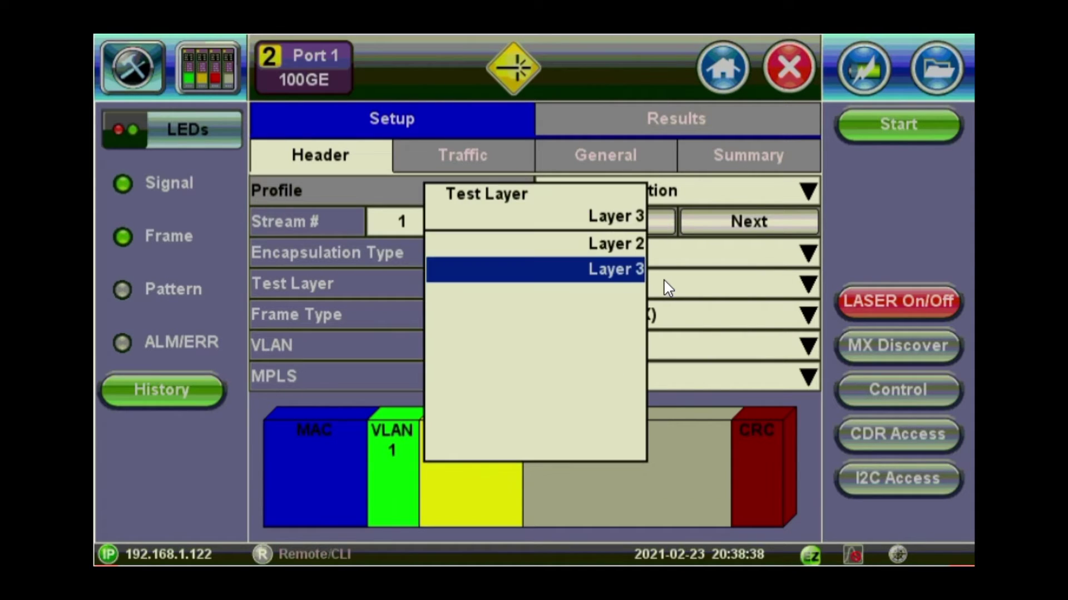
click(699, 292)
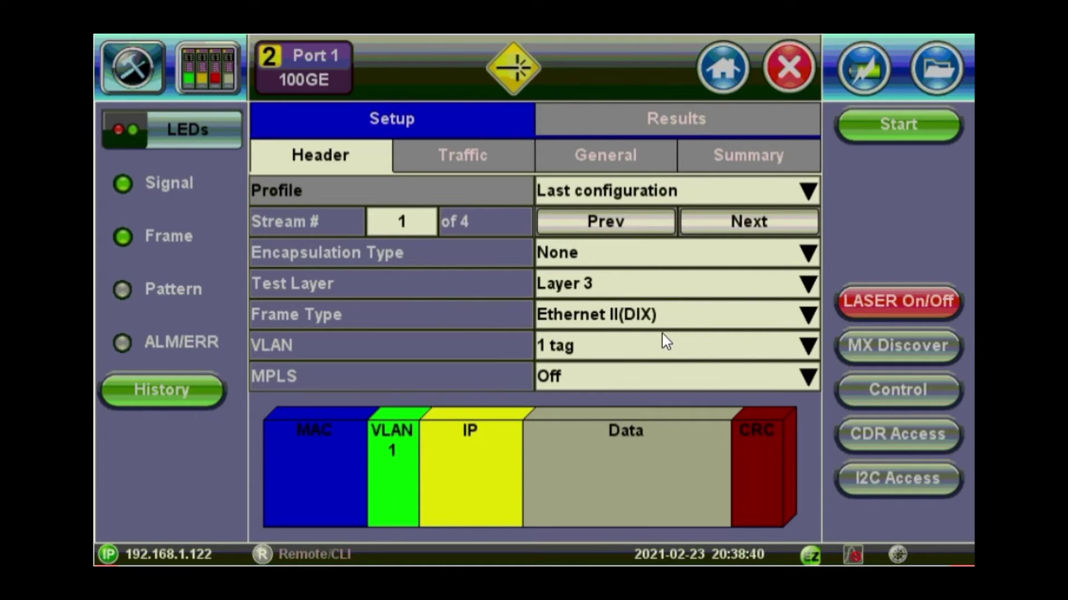
click(613, 349)
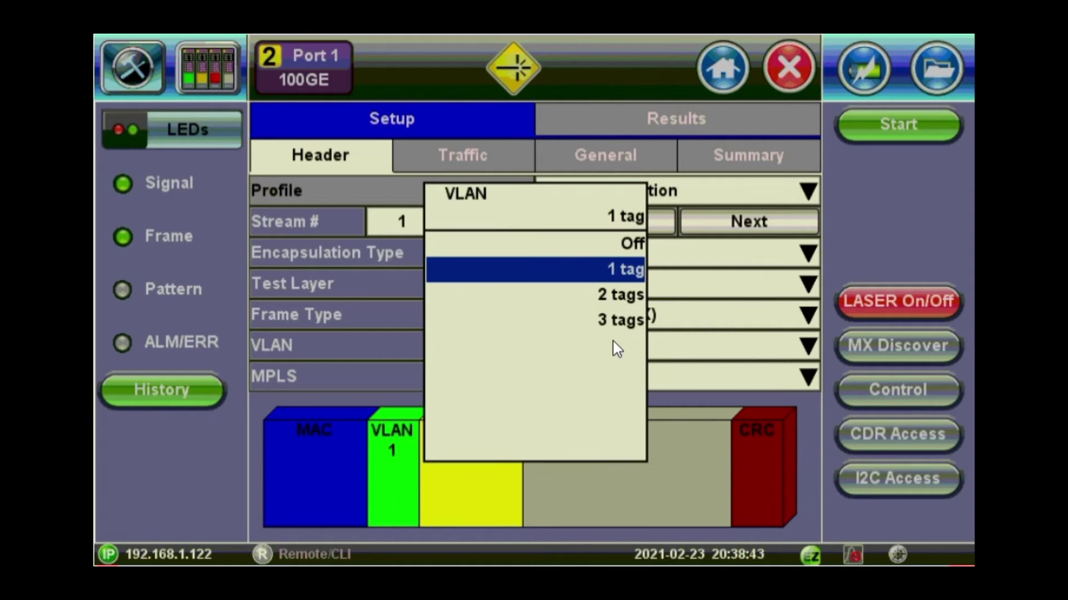
click(620, 297)
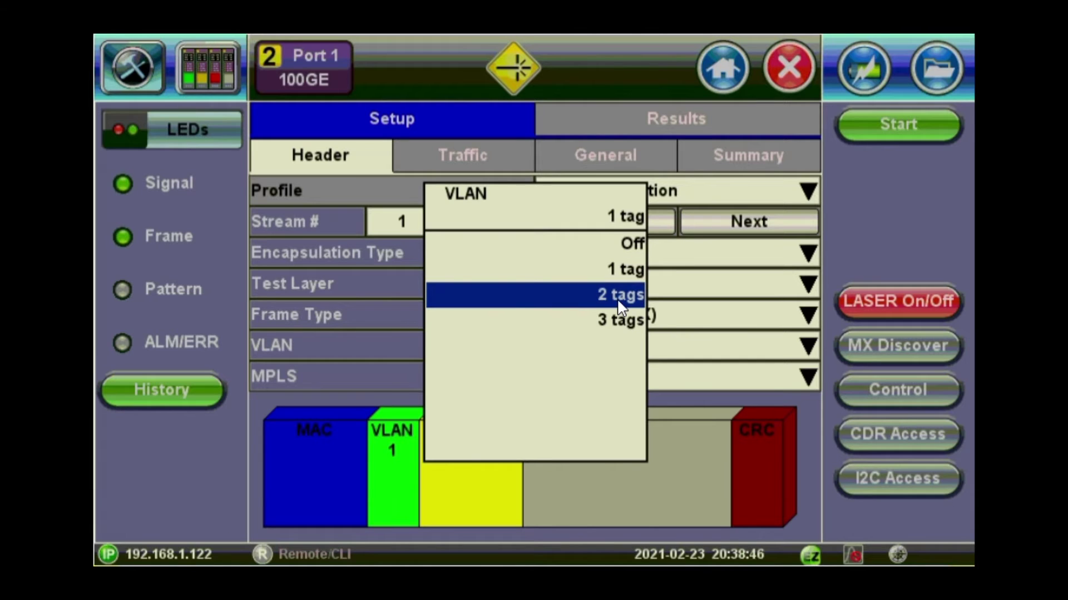
click(682, 345)
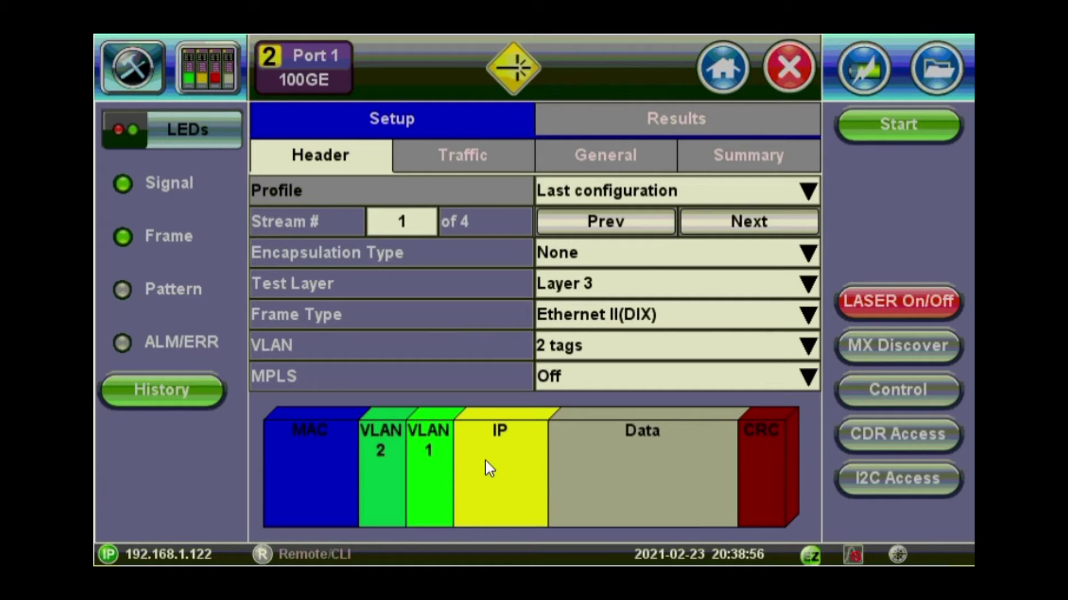
click(377, 465)
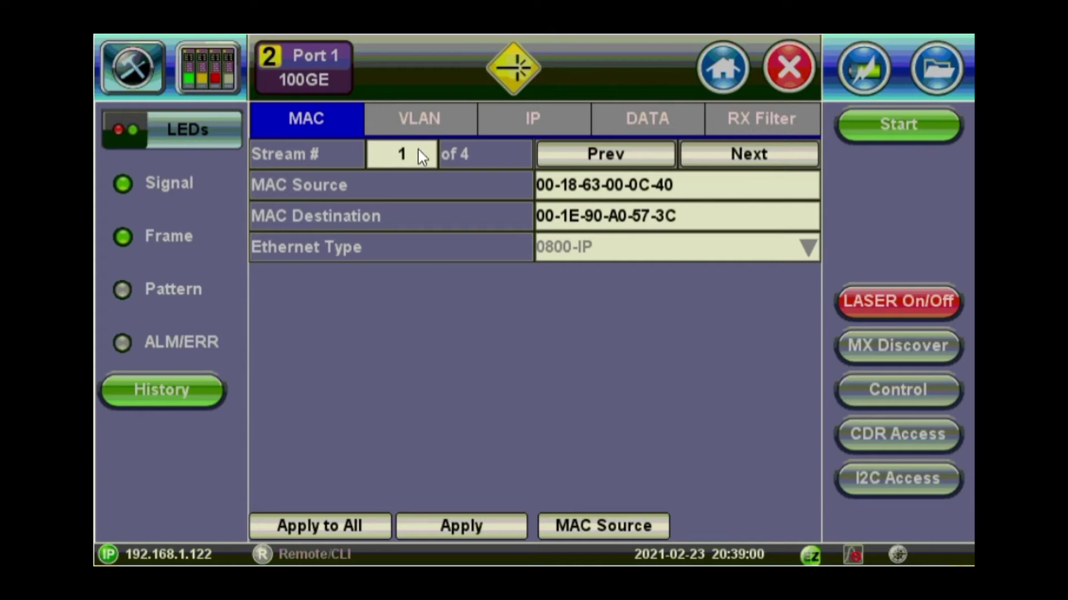
click(421, 115)
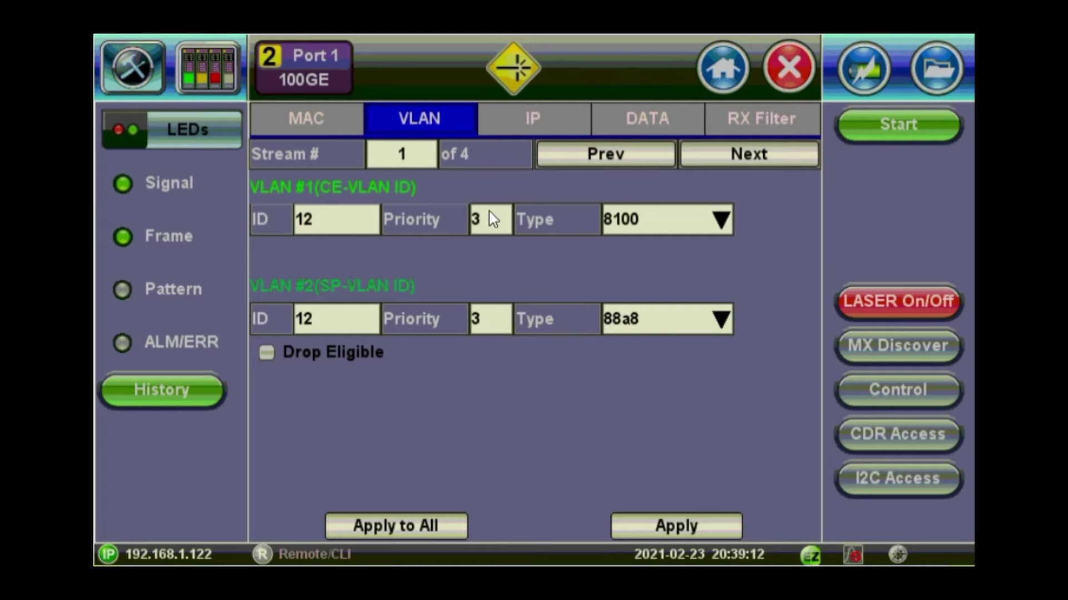
click(789, 65)
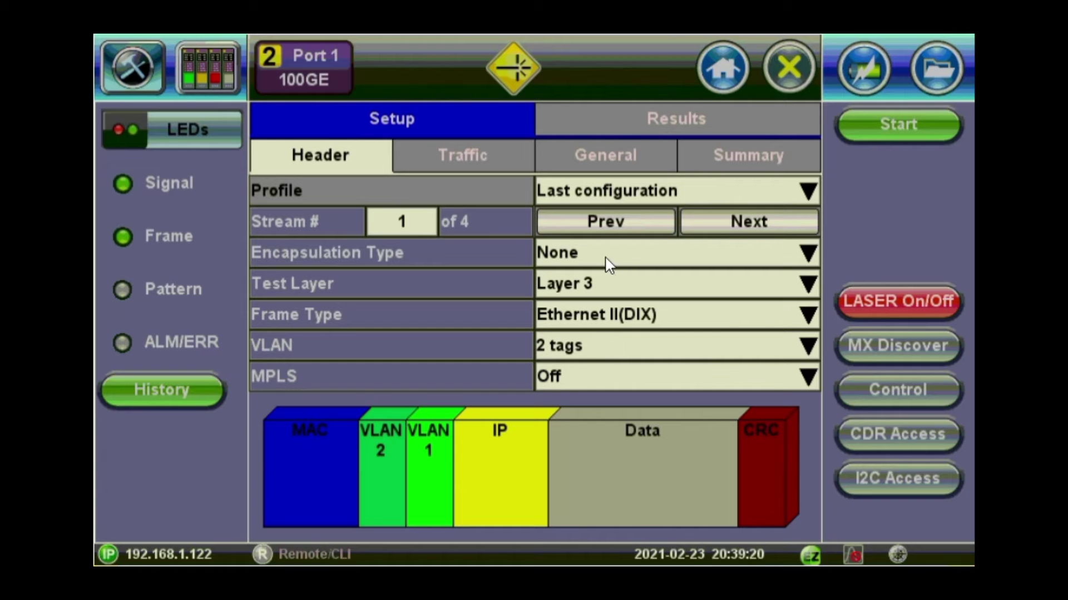
click(675, 193)
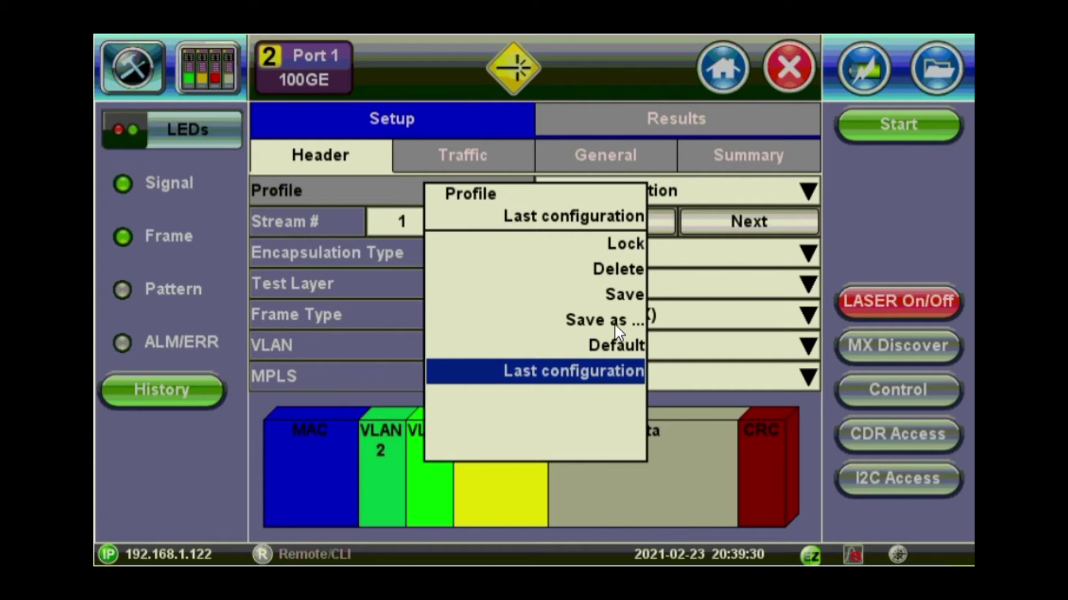
click(361, 190)
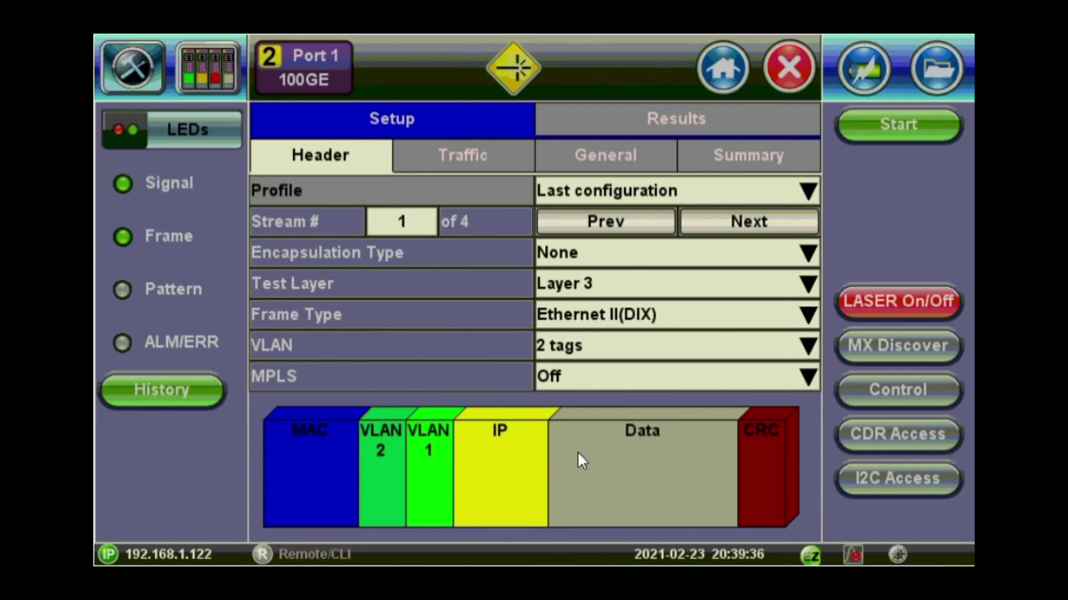
Set the General # of Streams to 8 (12.500% each) and review the second settings page
click(472, 156)
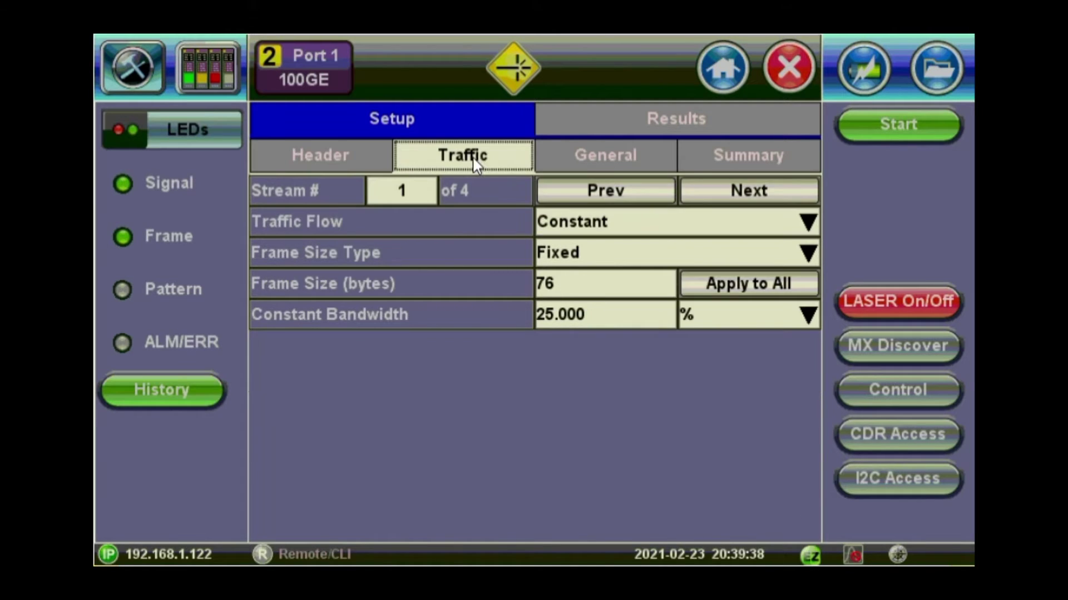
click(614, 162)
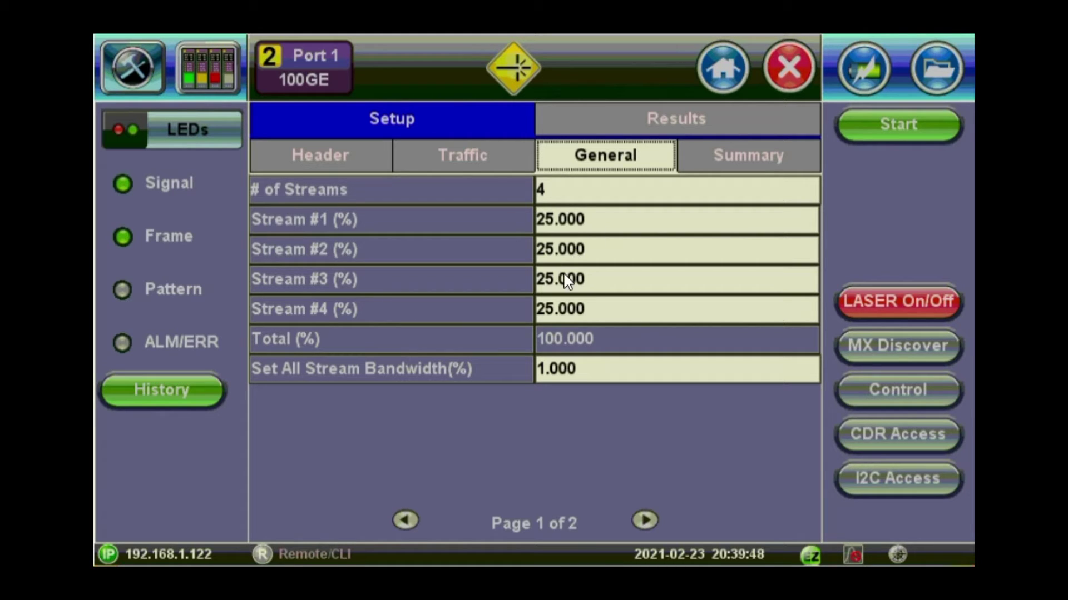
click(599, 193)
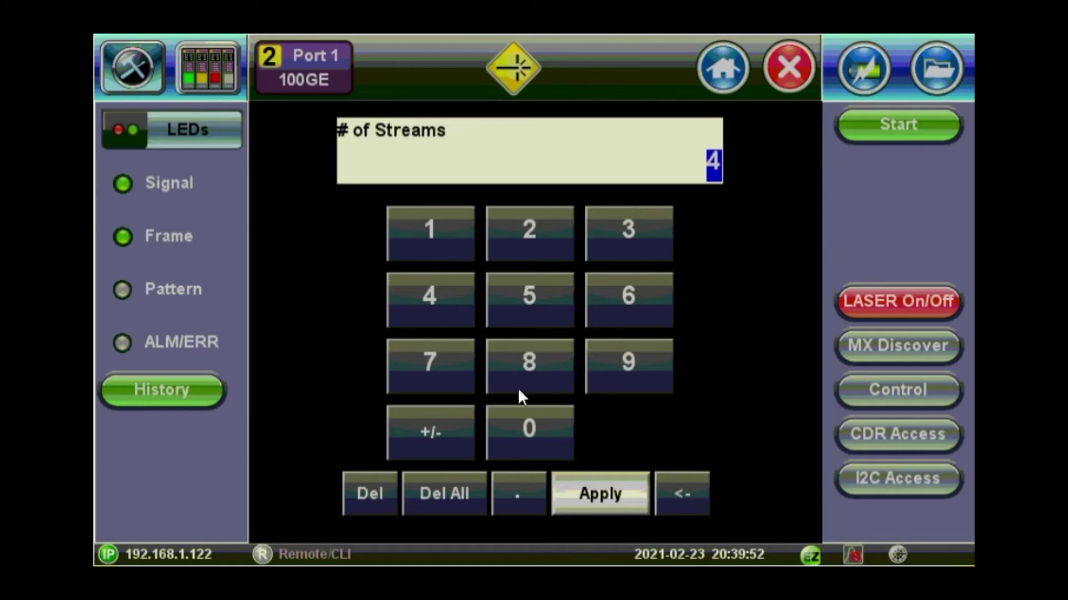
click(532, 375)
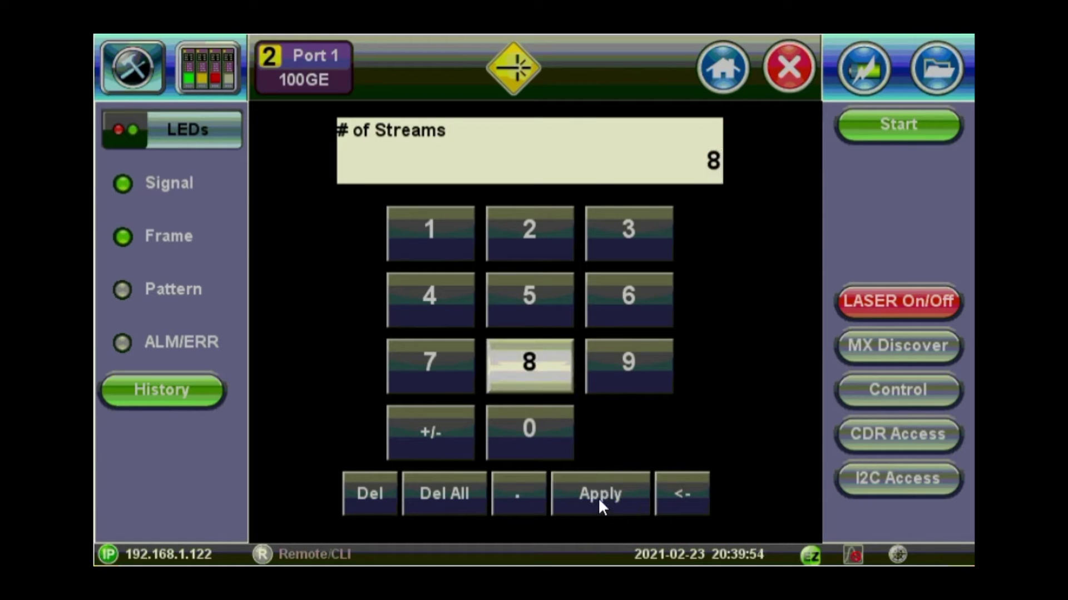
click(599, 496)
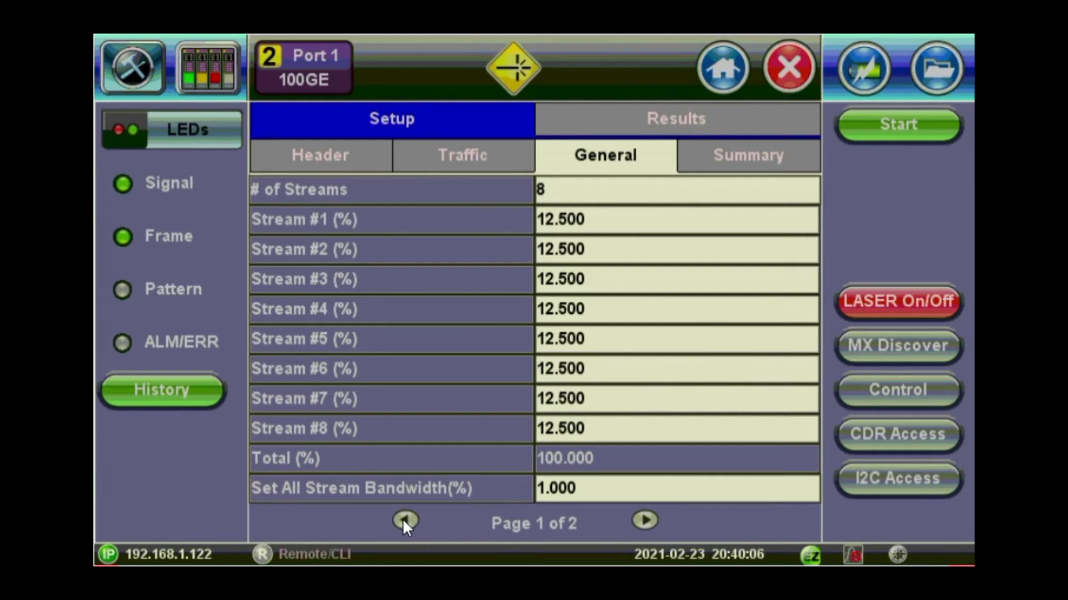
click(644, 521)
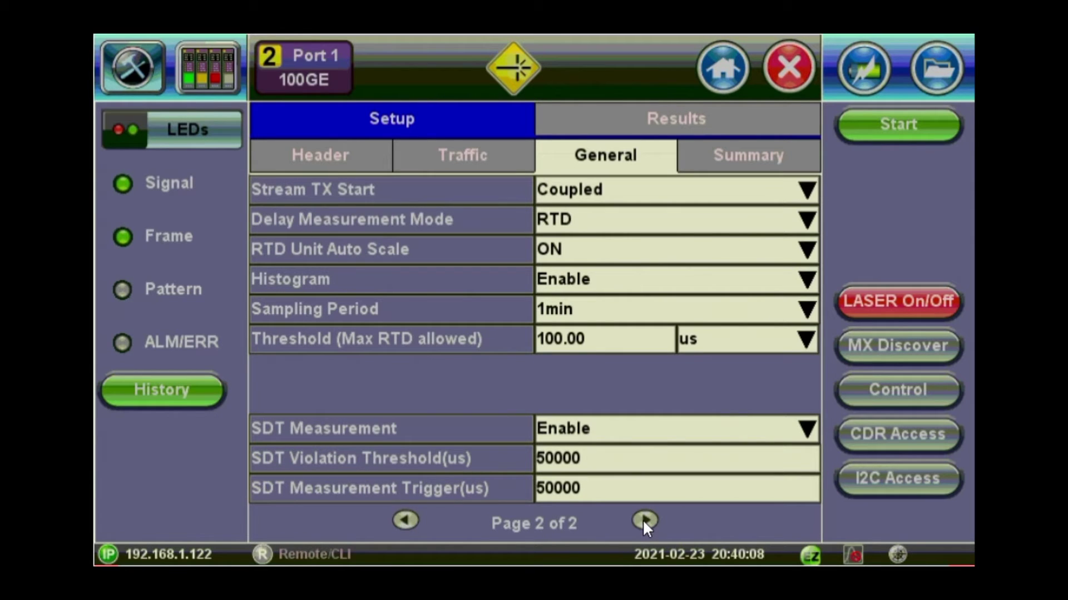
click(644, 521)
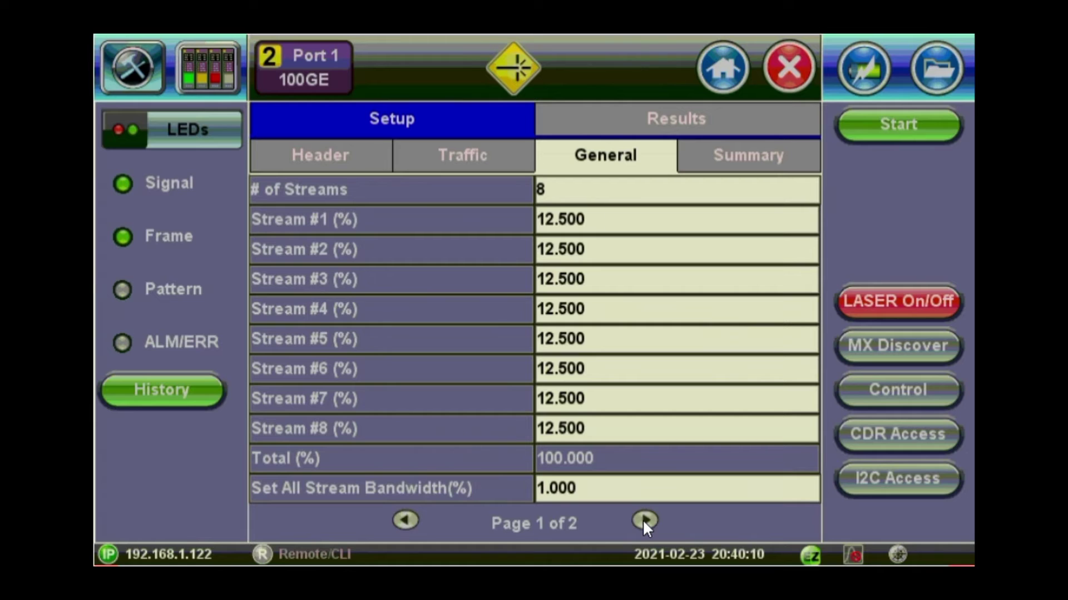
click(644, 521)
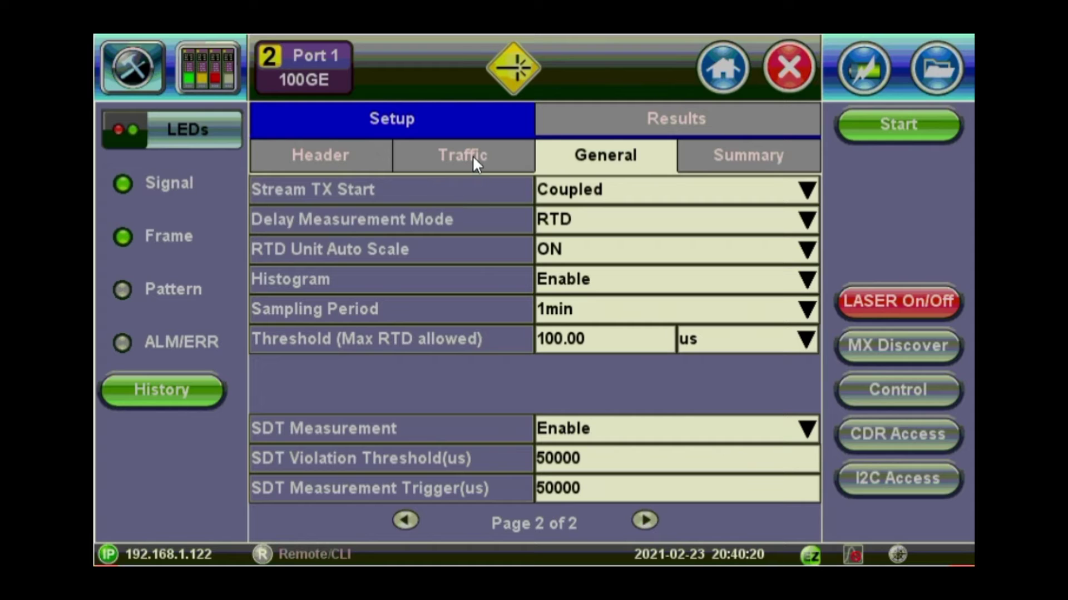
Confirm stream 1's constant traffic flow and Fixed frame size, then view stream 2's header
click(457, 159)
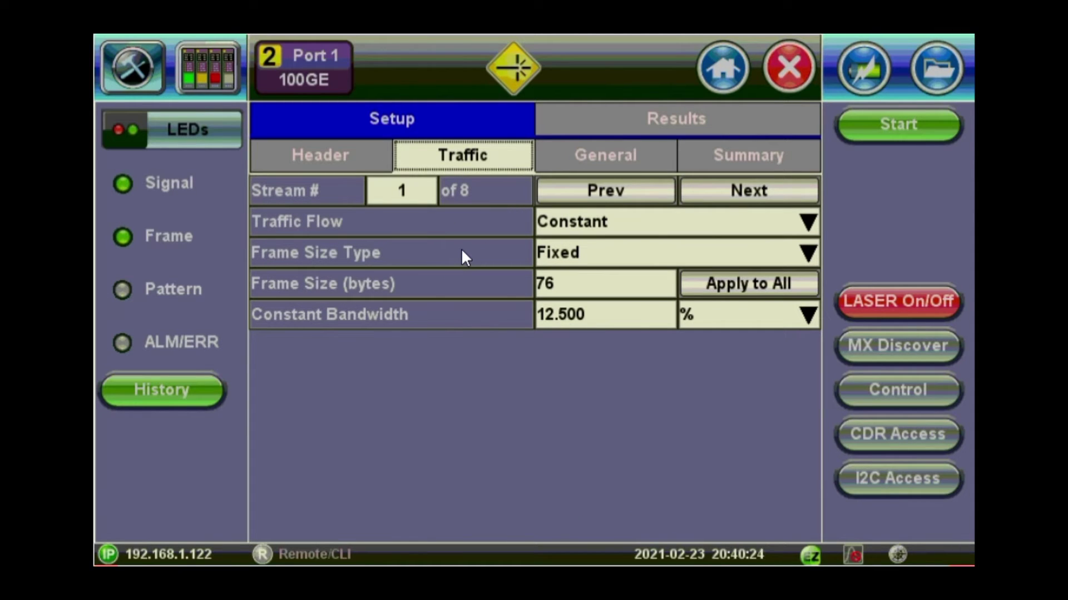
click(695, 226)
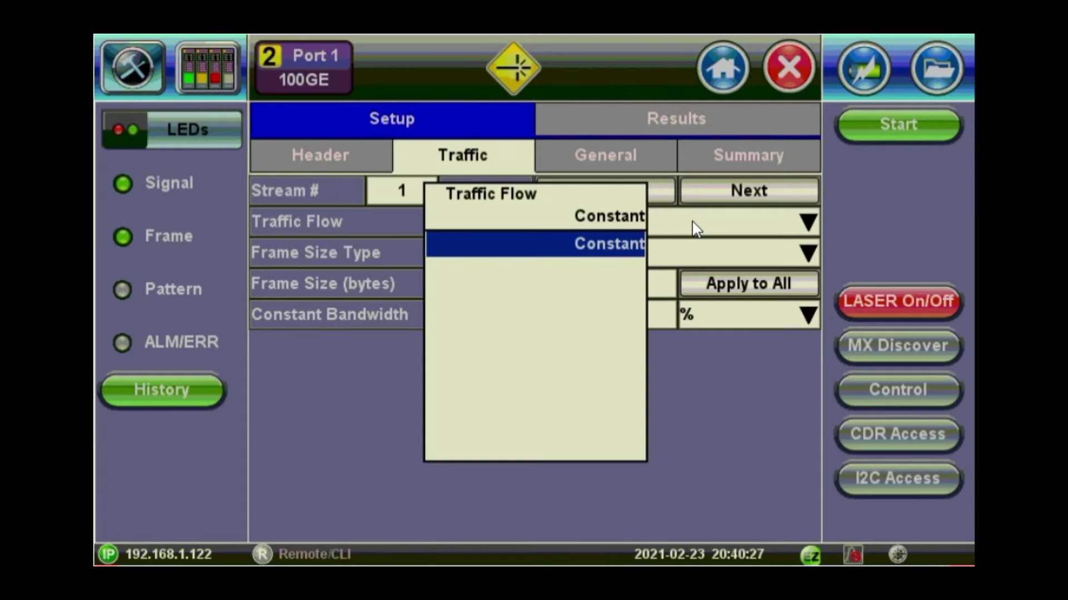
click(710, 262)
click(712, 259)
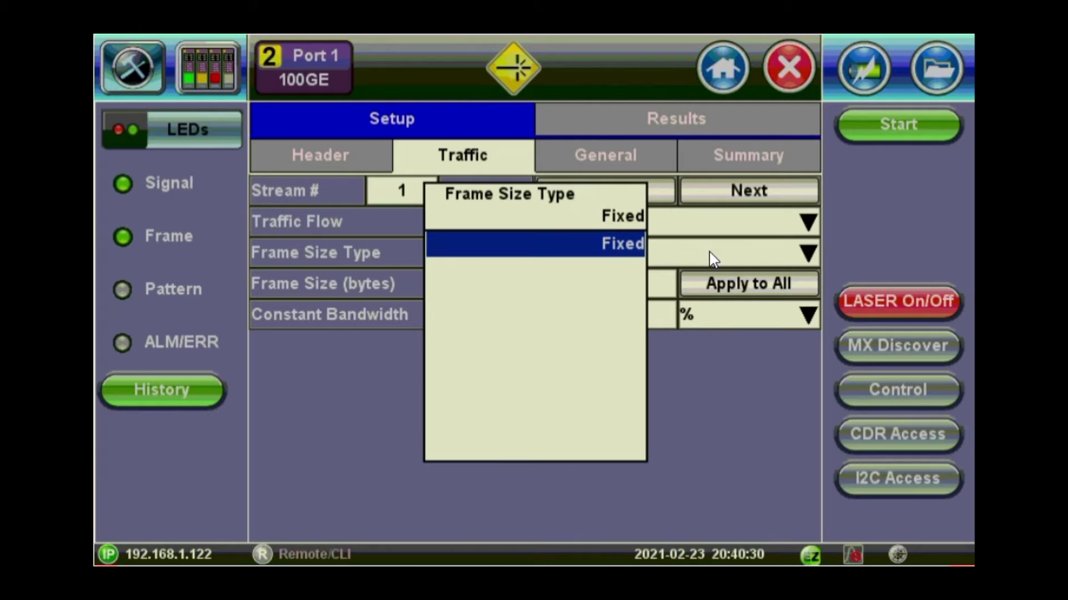
click(711, 258)
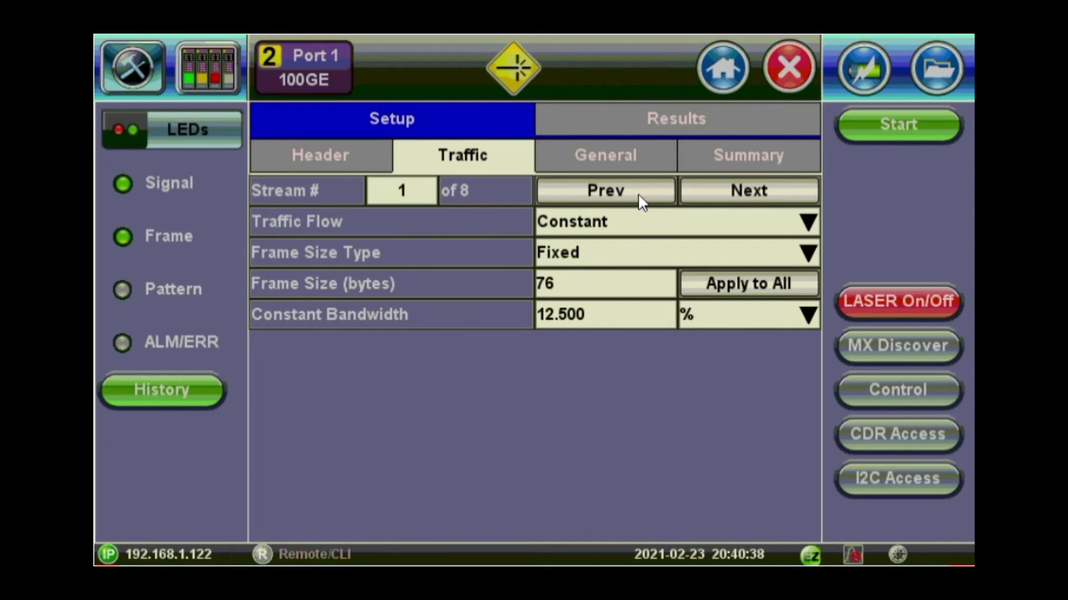
click(752, 189)
click(367, 160)
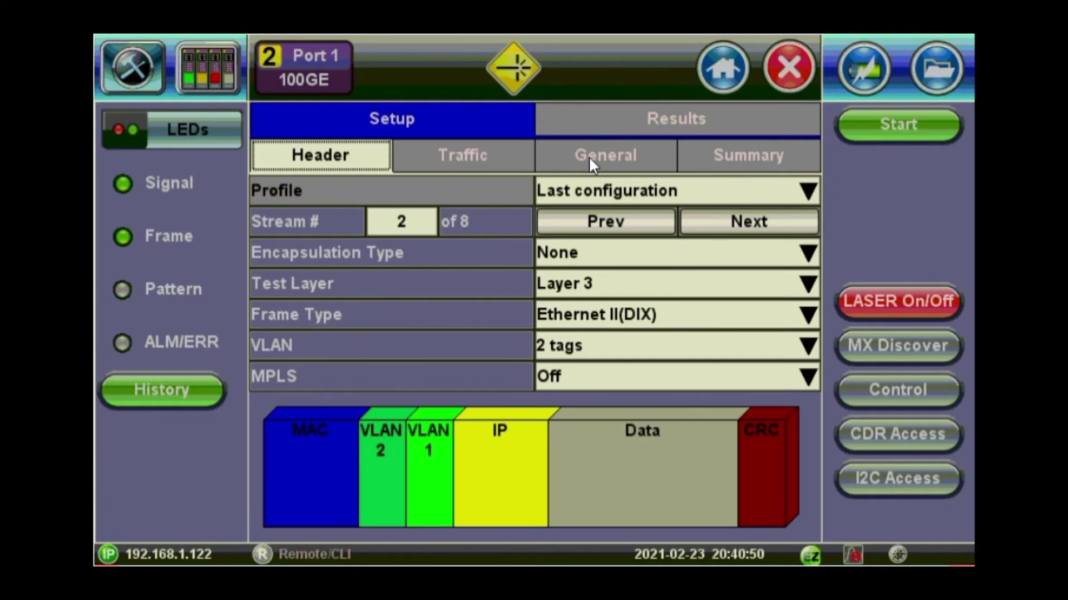
Return to General settings and toggle alarm and error injection while the test runs
click(588, 156)
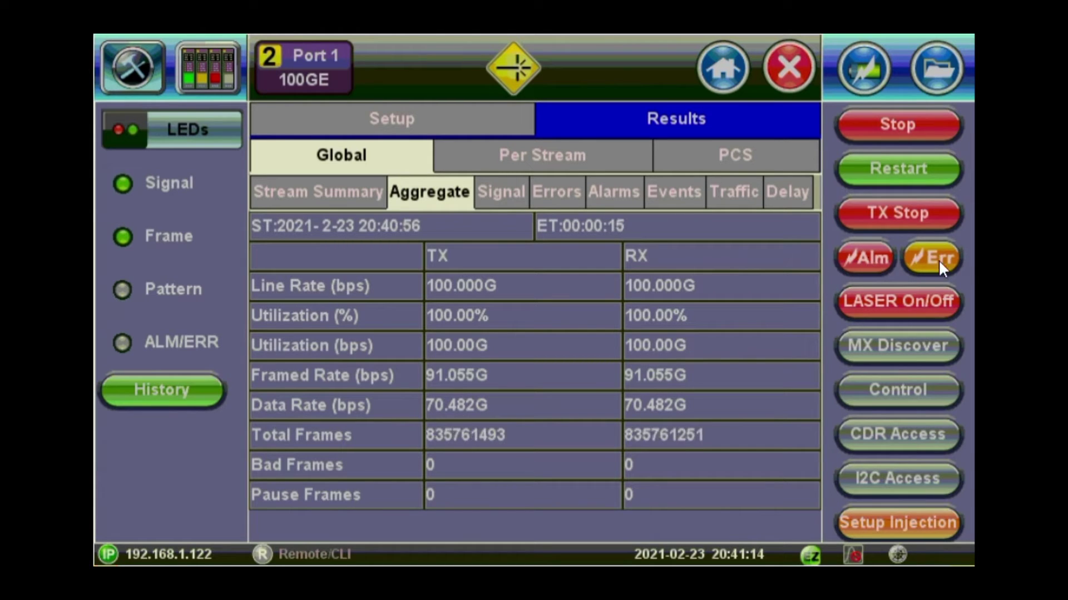
click(879, 259)
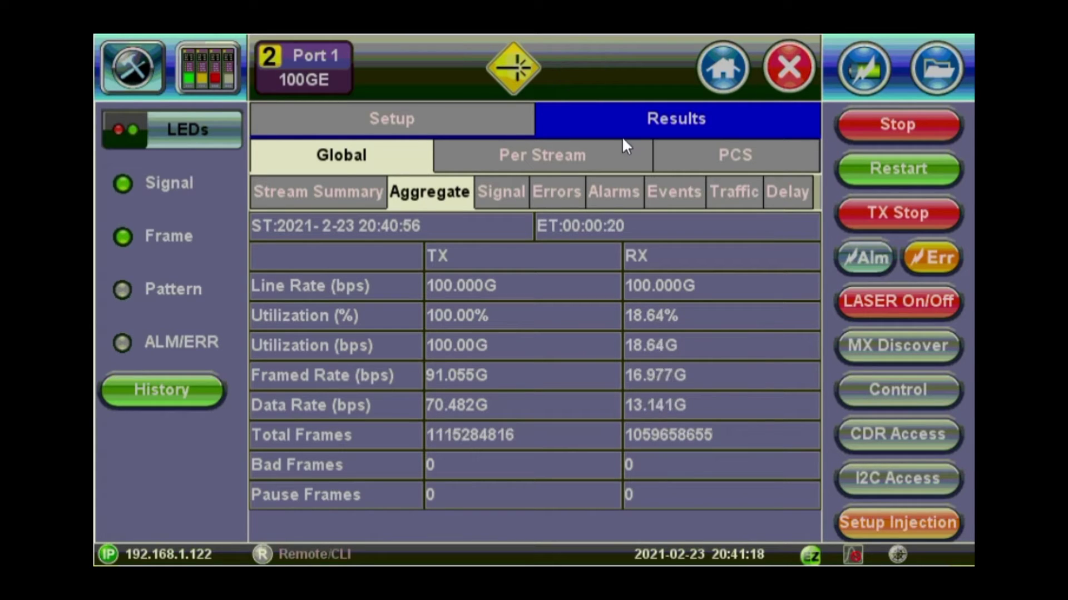
click(926, 258)
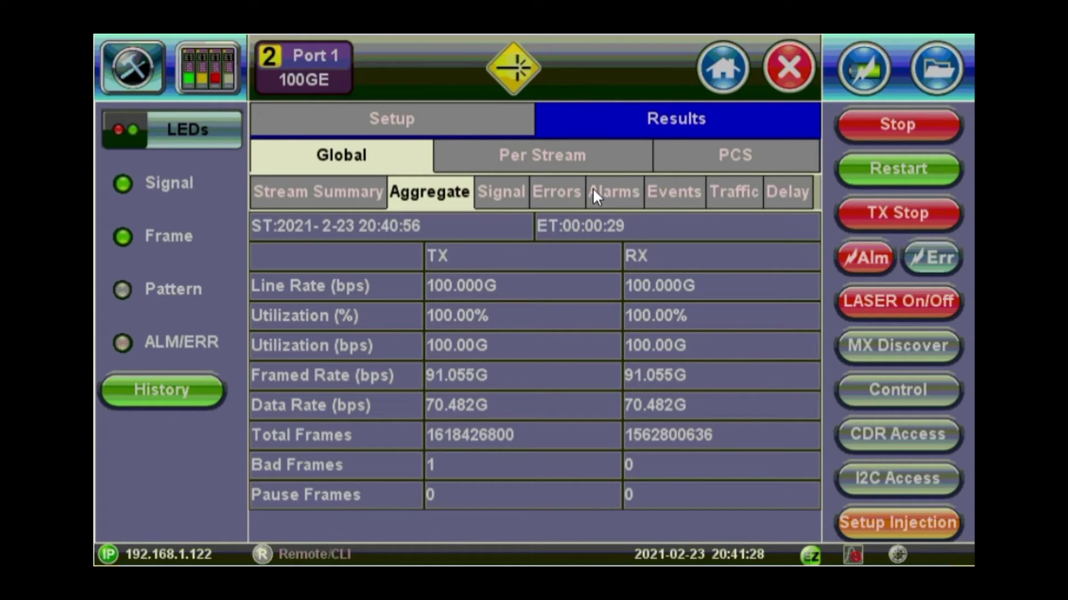
Check global Errors and Alarms, then list Events showing the 987053 us SDT Violation
click(565, 194)
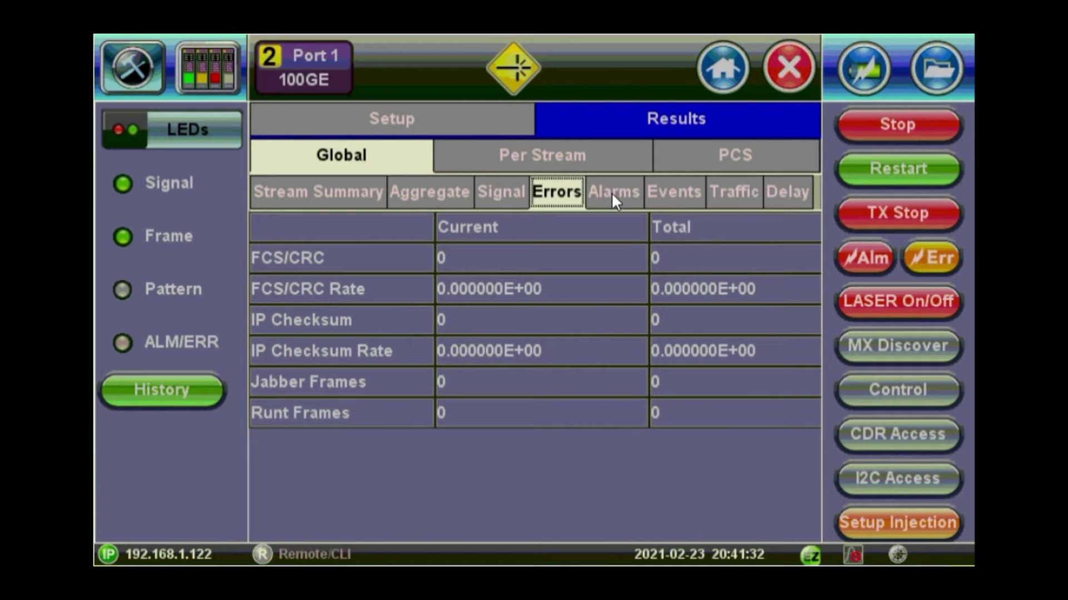
click(612, 192)
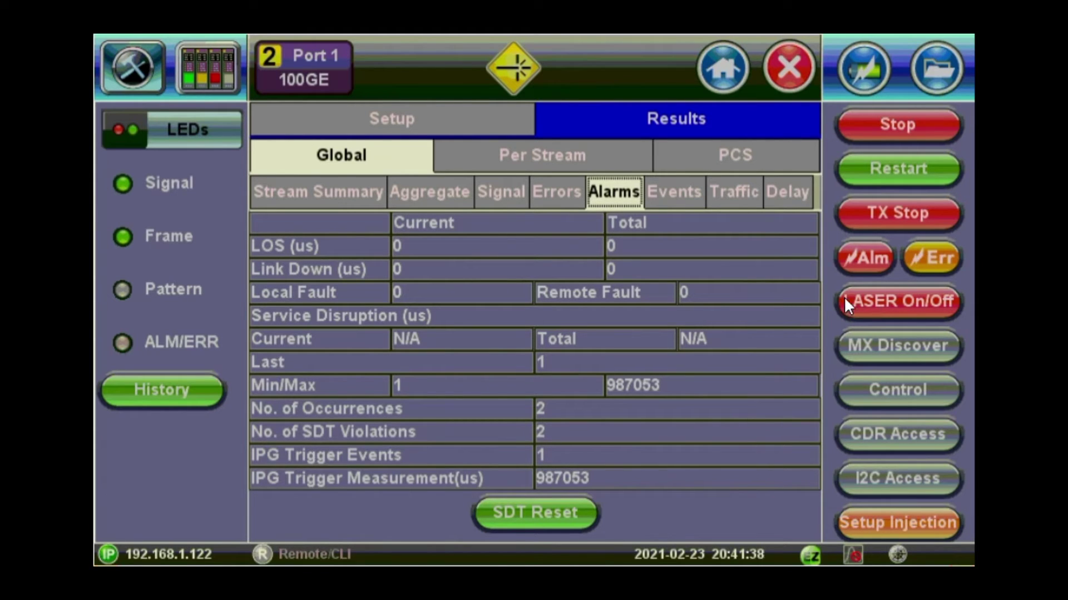
click(550, 195)
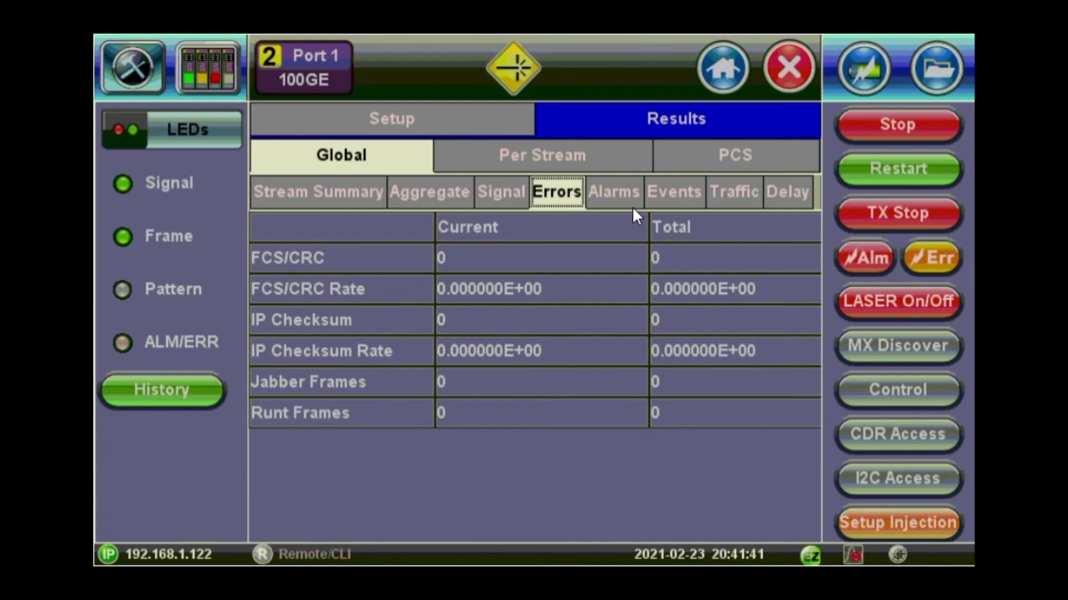
click(671, 192)
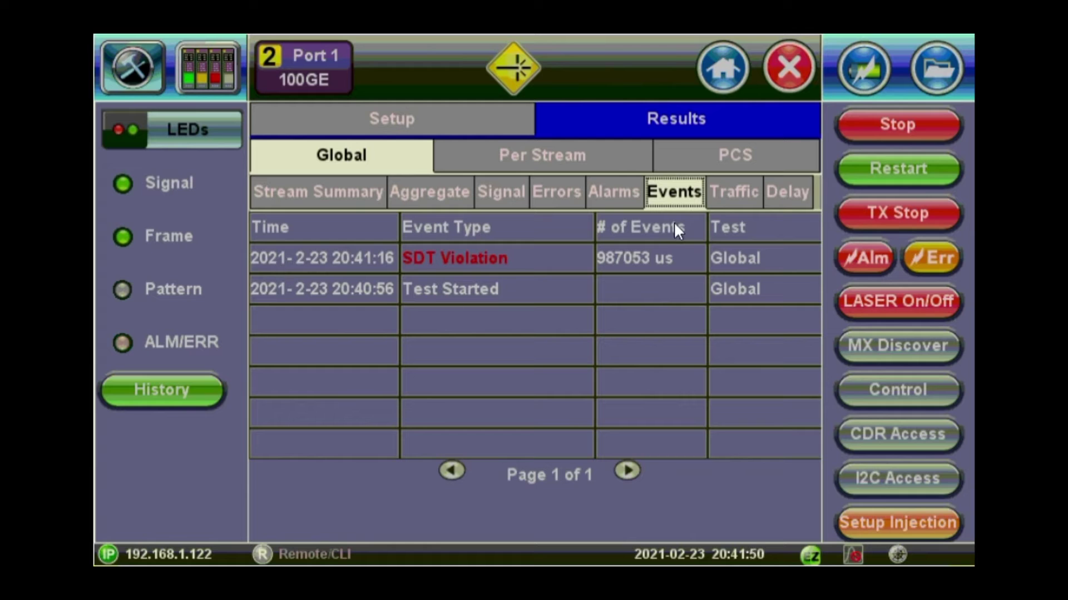
Show the Stream Summary and graph stream 2's 12.5 Gbps throughput histogram
click(342, 195)
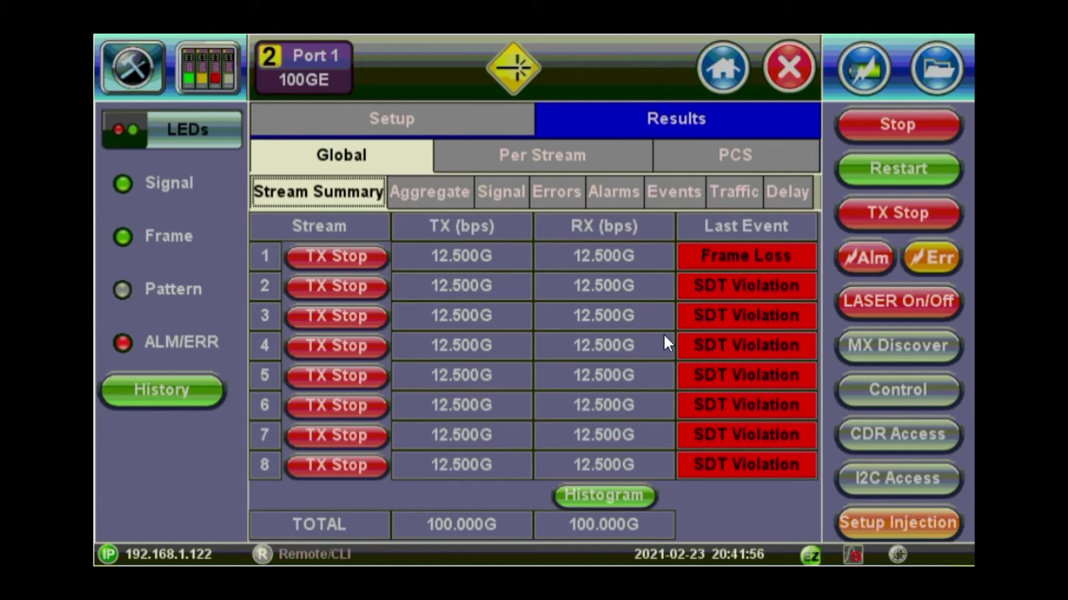
click(606, 494)
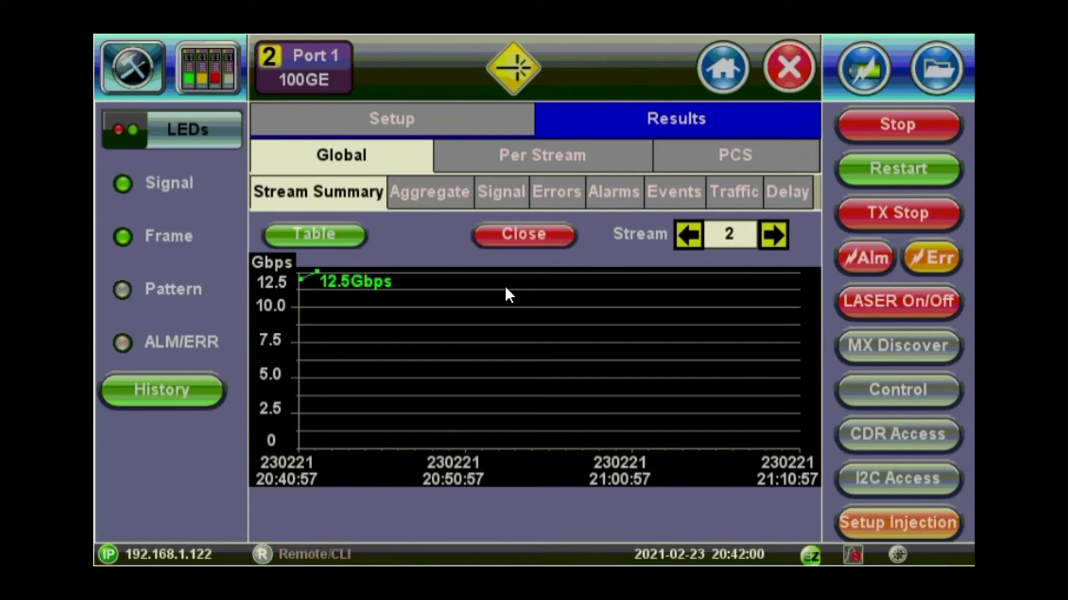
Page through global Aggregate, Signal and QSFP pages, Traffic, then Delay showing 987.053ms maximum
click(427, 192)
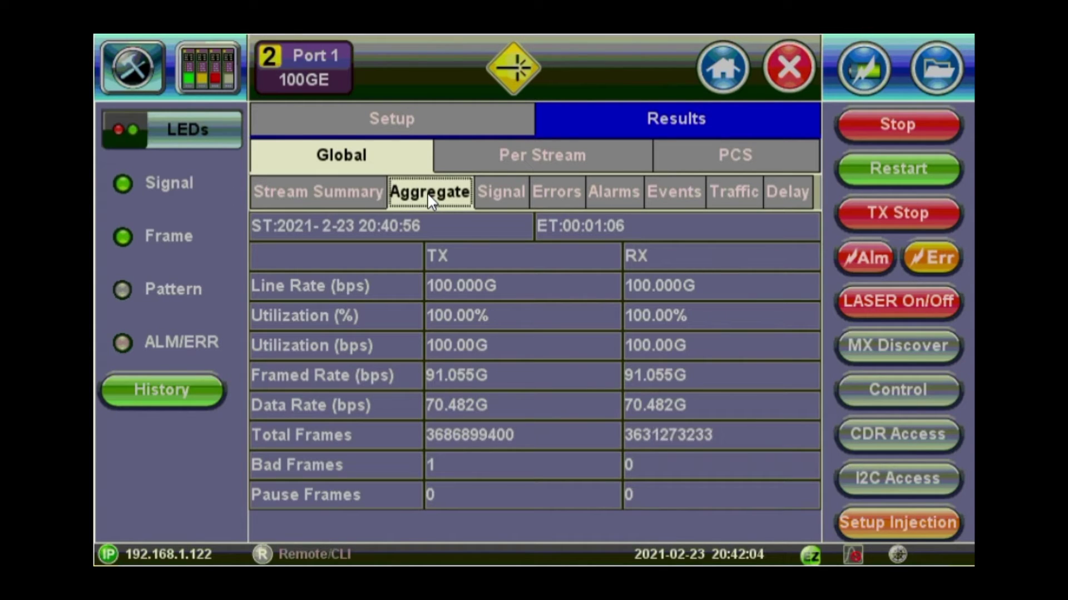
click(508, 199)
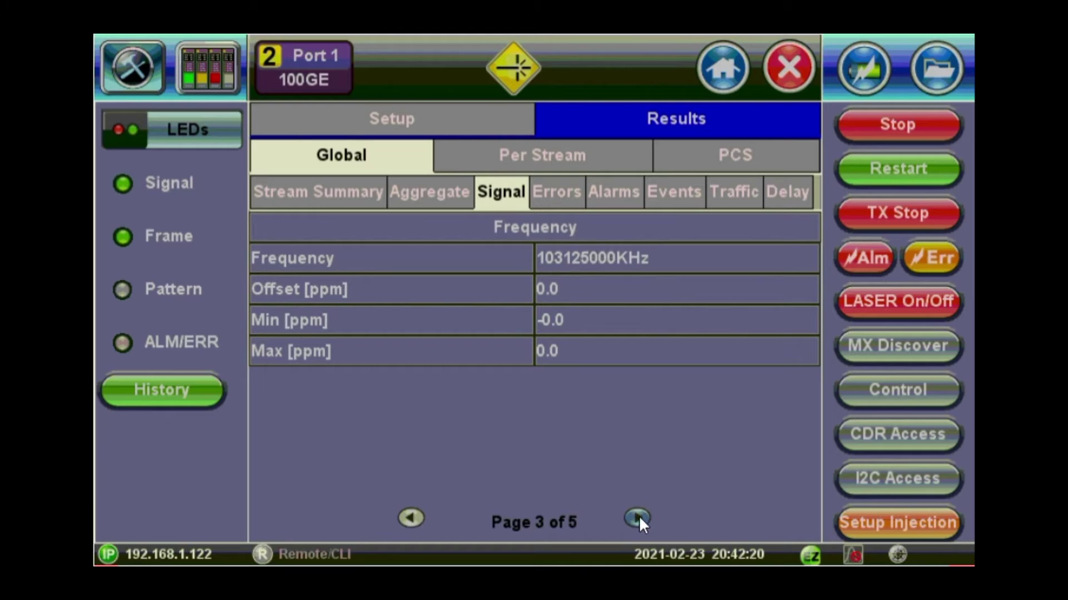
click(639, 516)
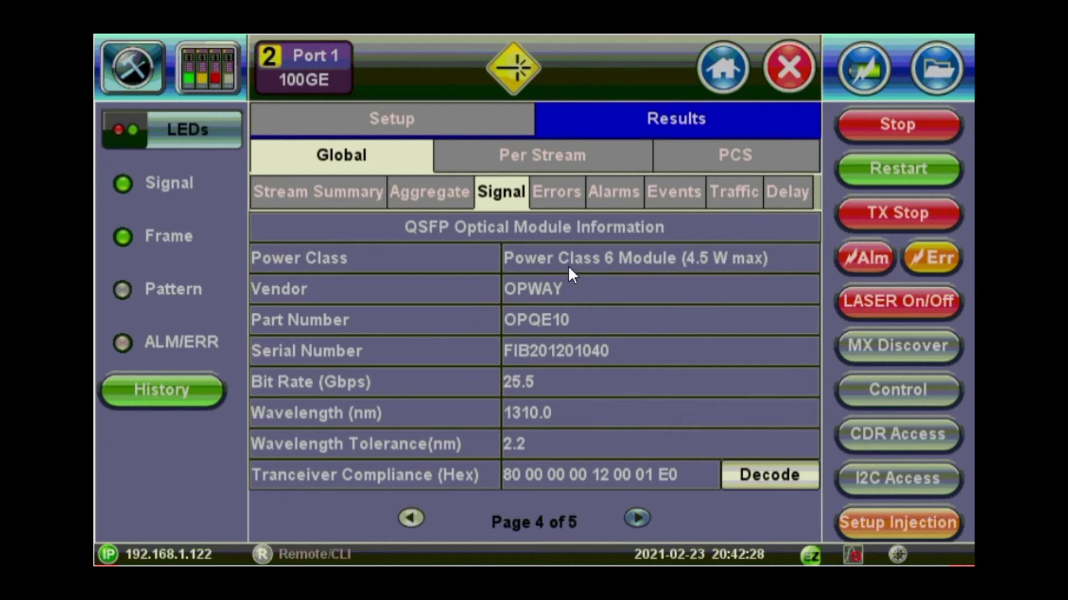
click(640, 516)
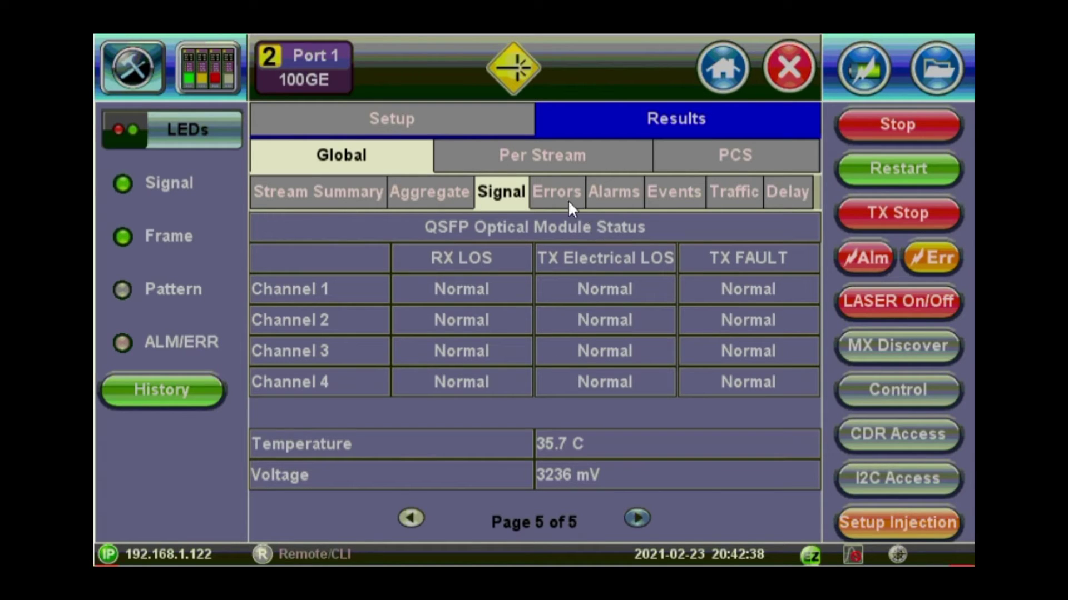
click(750, 194)
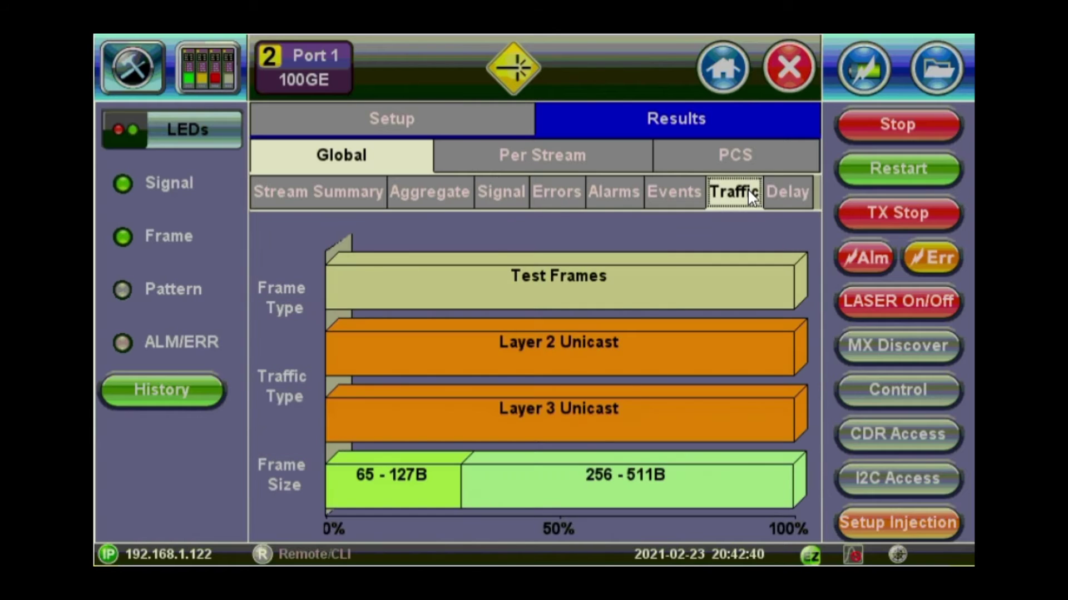
click(790, 196)
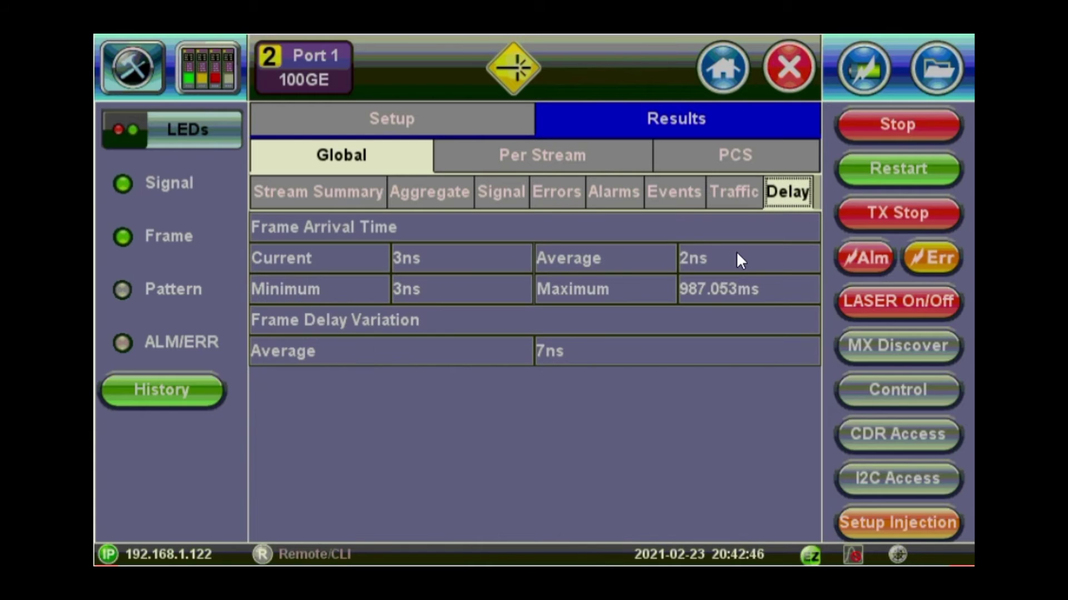
Review streams 1 and 2, then stream 1's errors, disruption, events, delay and rate gauges
click(546, 160)
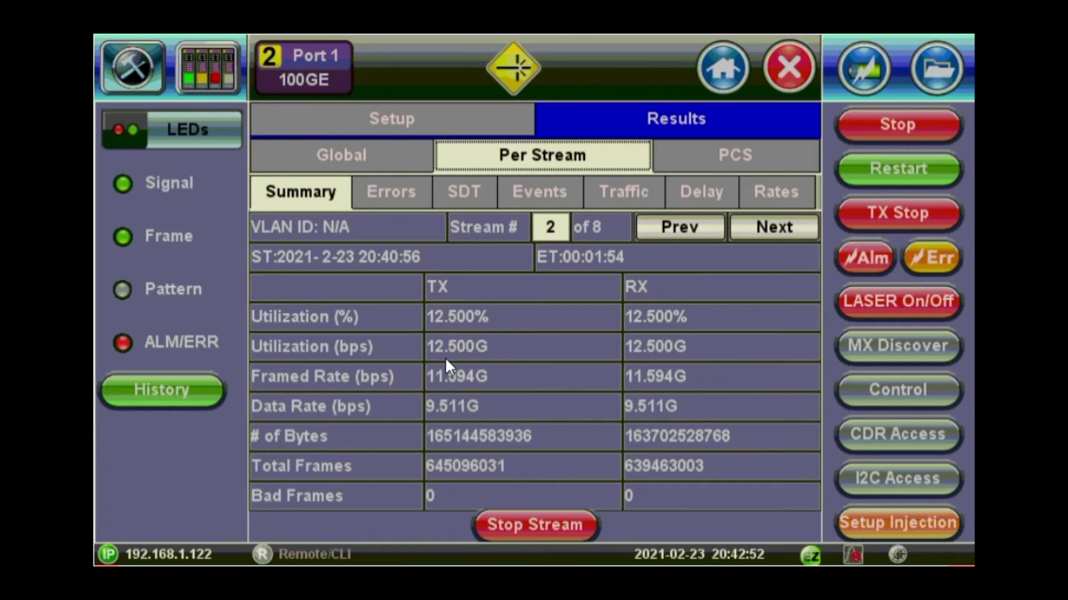
click(677, 225)
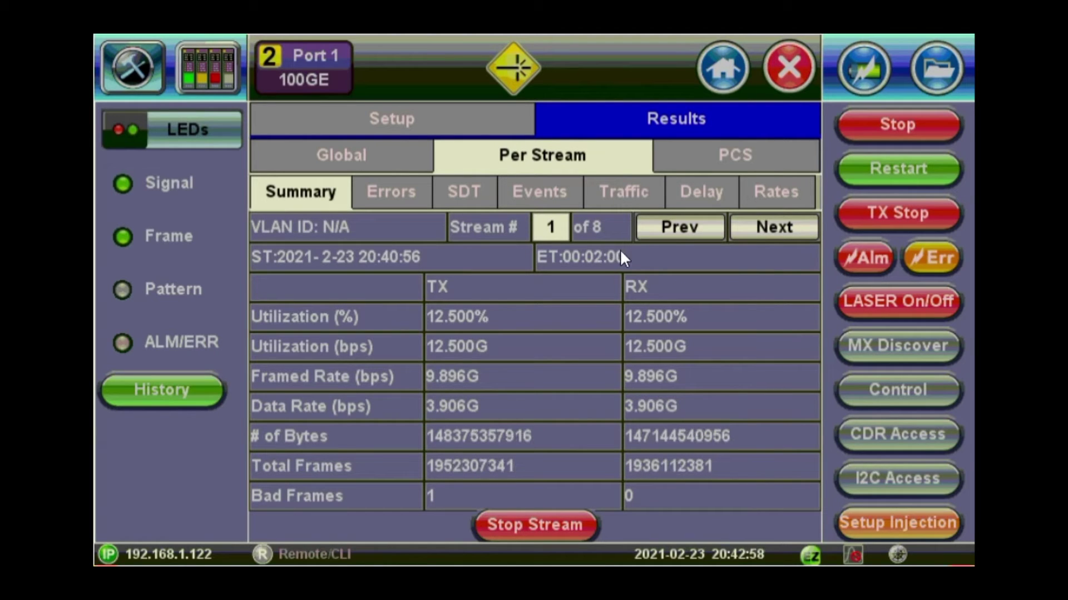
click(775, 227)
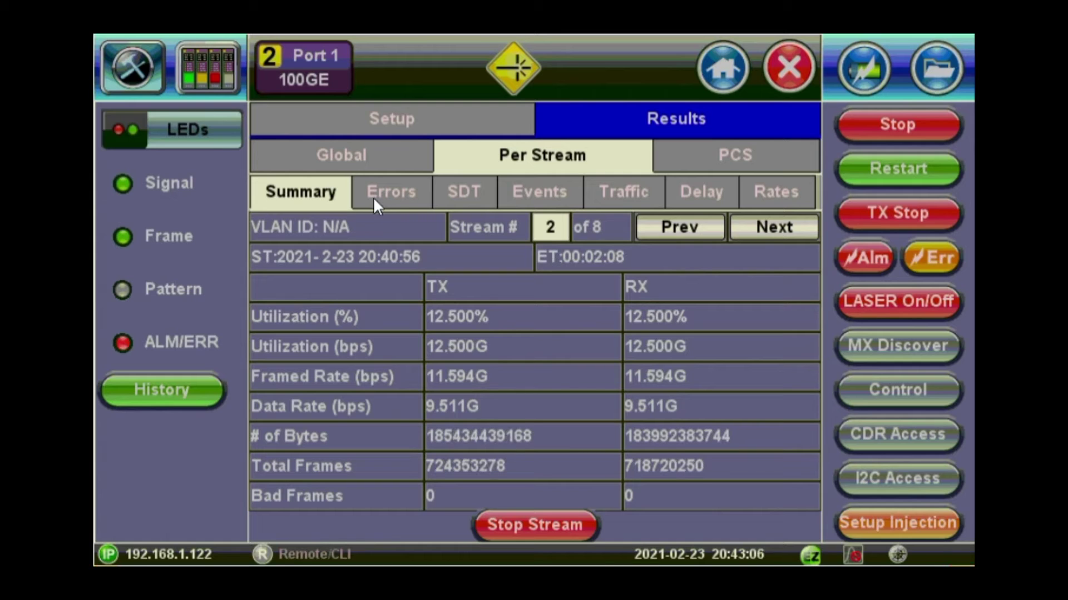
click(689, 230)
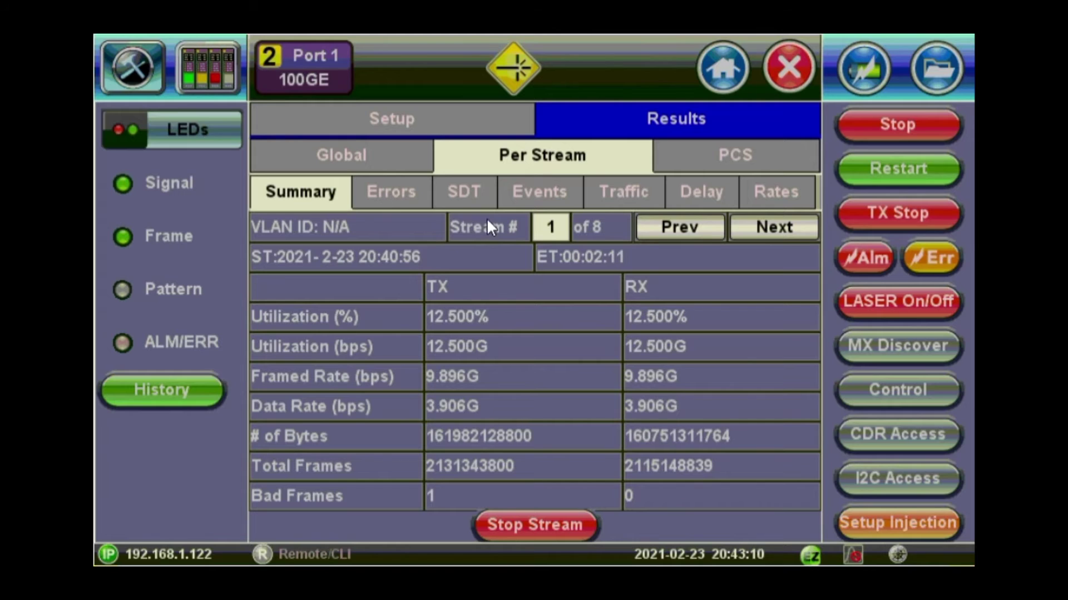
click(391, 192)
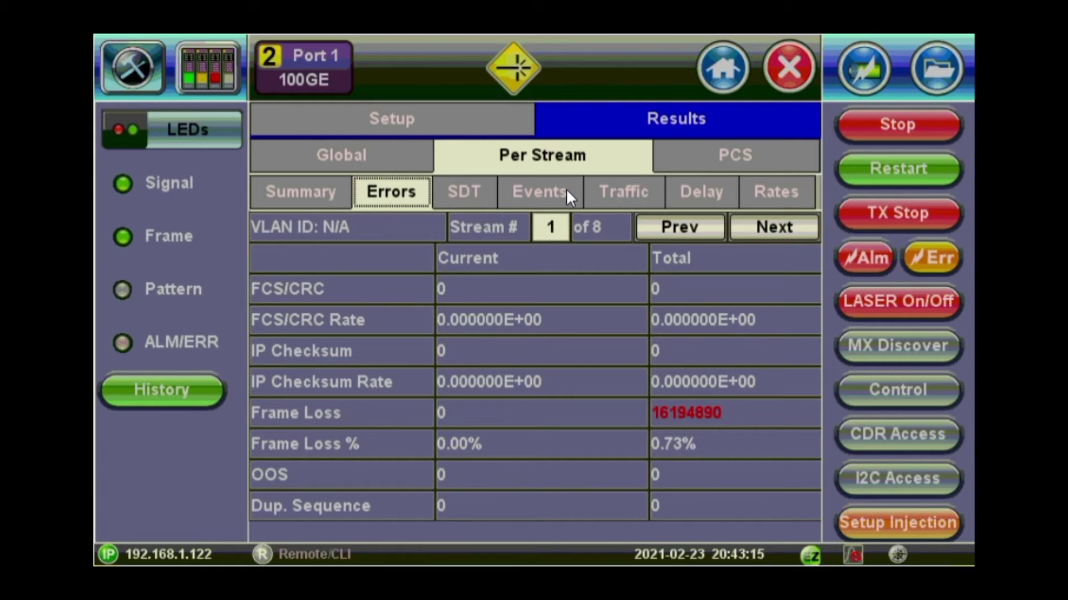
key(Right)
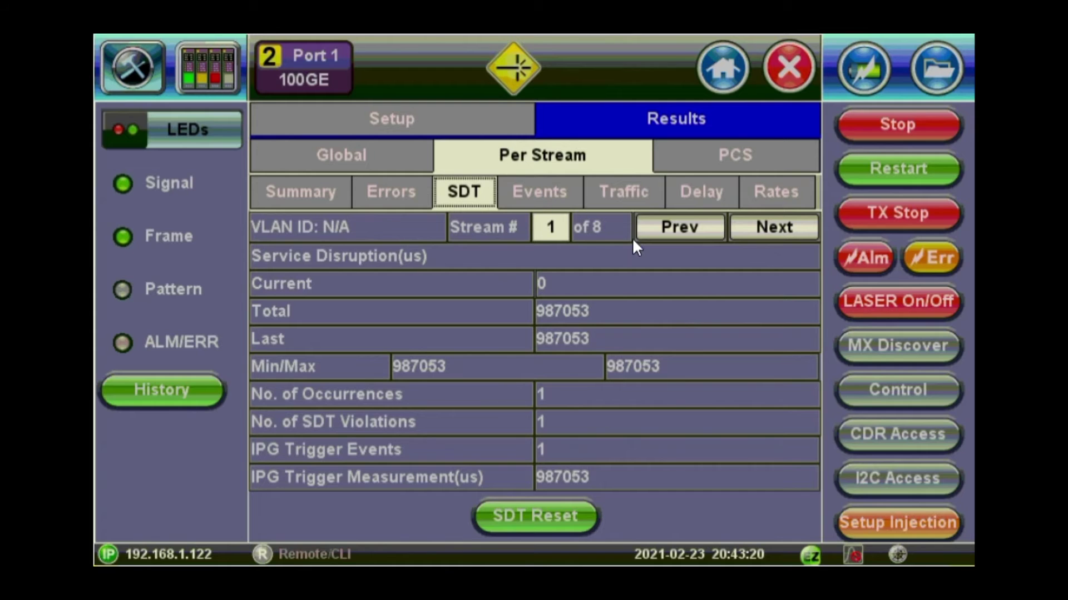
key(Right)
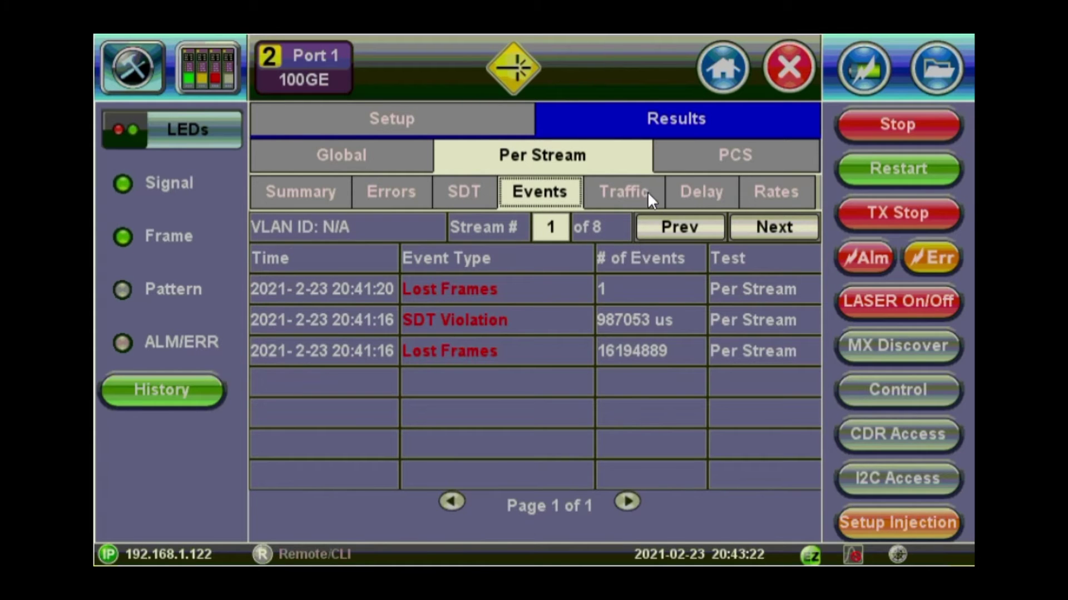
click(697, 190)
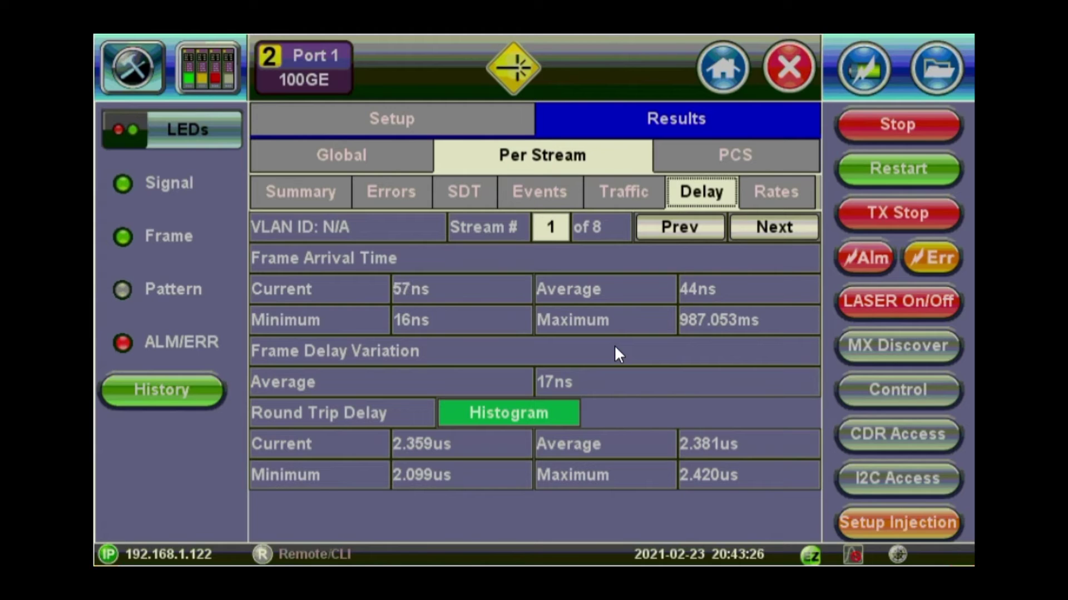
click(765, 191)
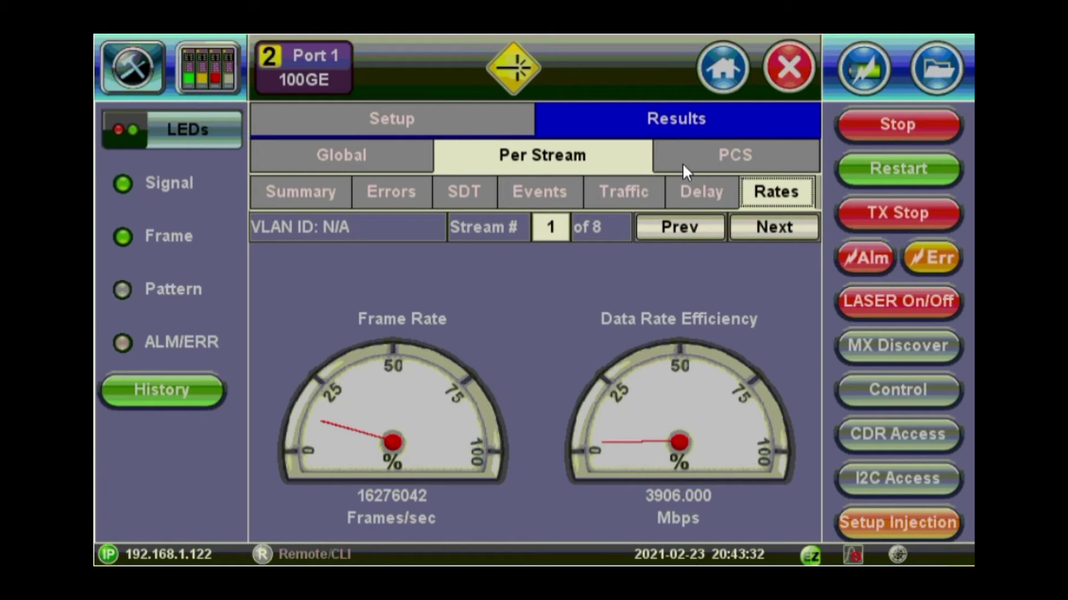
Check PCS lane alarms and errors, return to Global results, and open the injection setup
click(709, 156)
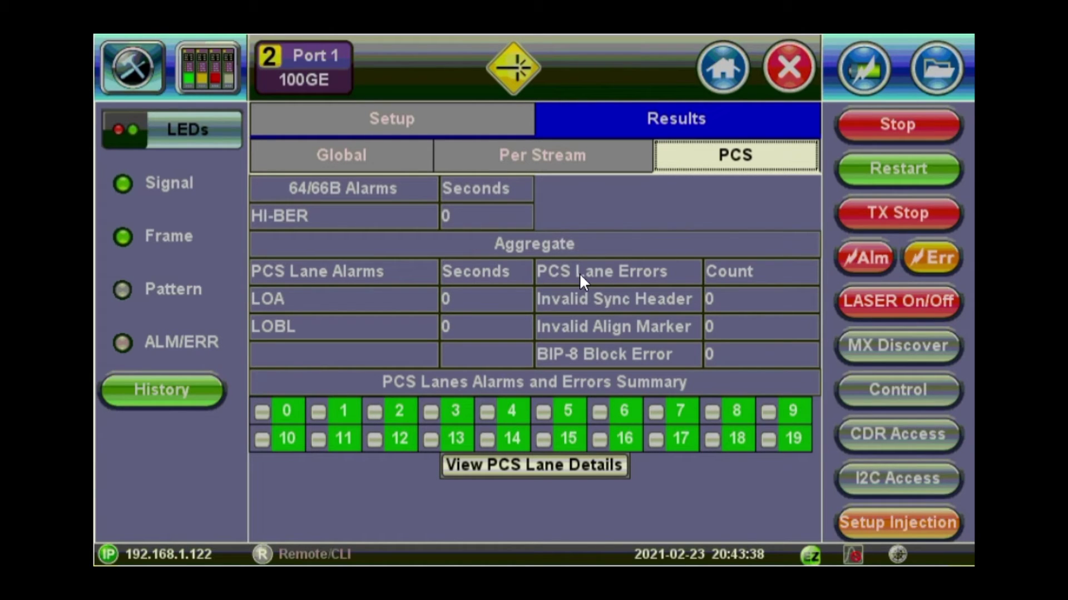
click(342, 157)
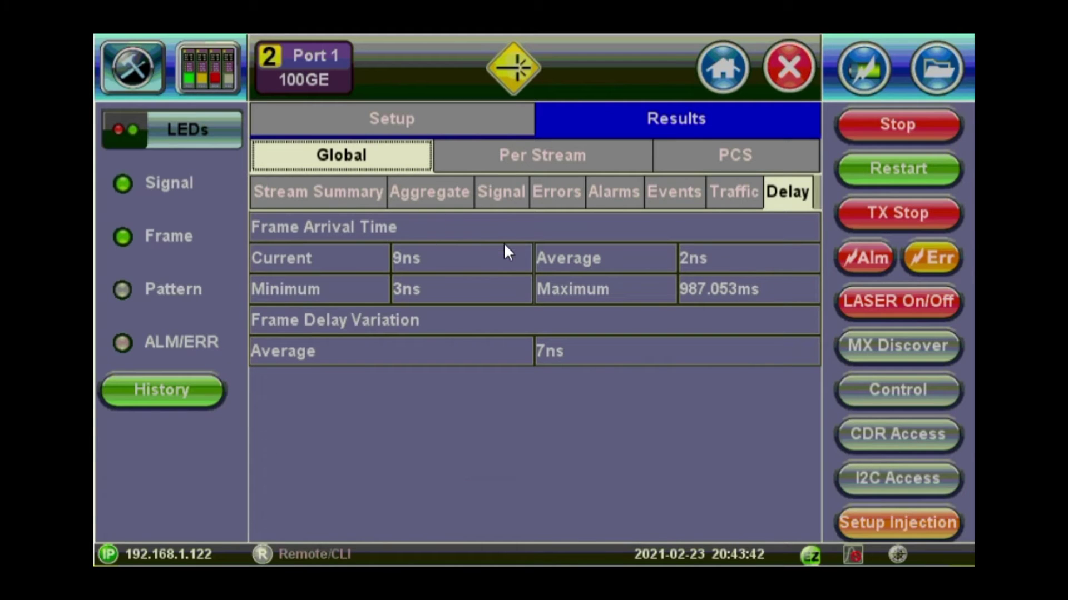
click(915, 523)
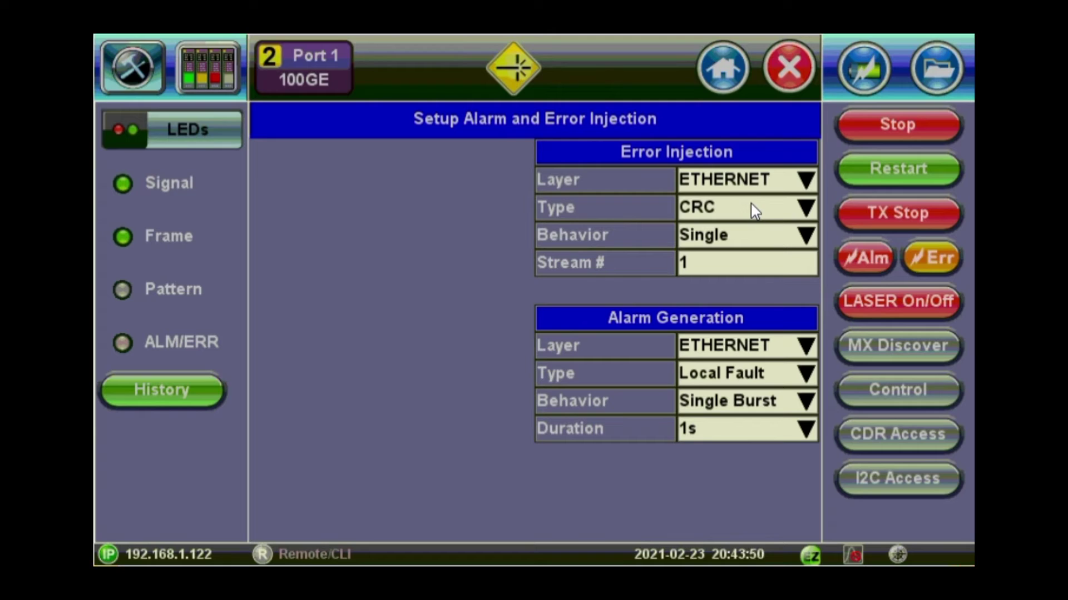
Stop the running test and keep CRC as the error type with Single behaviour
click(798, 210)
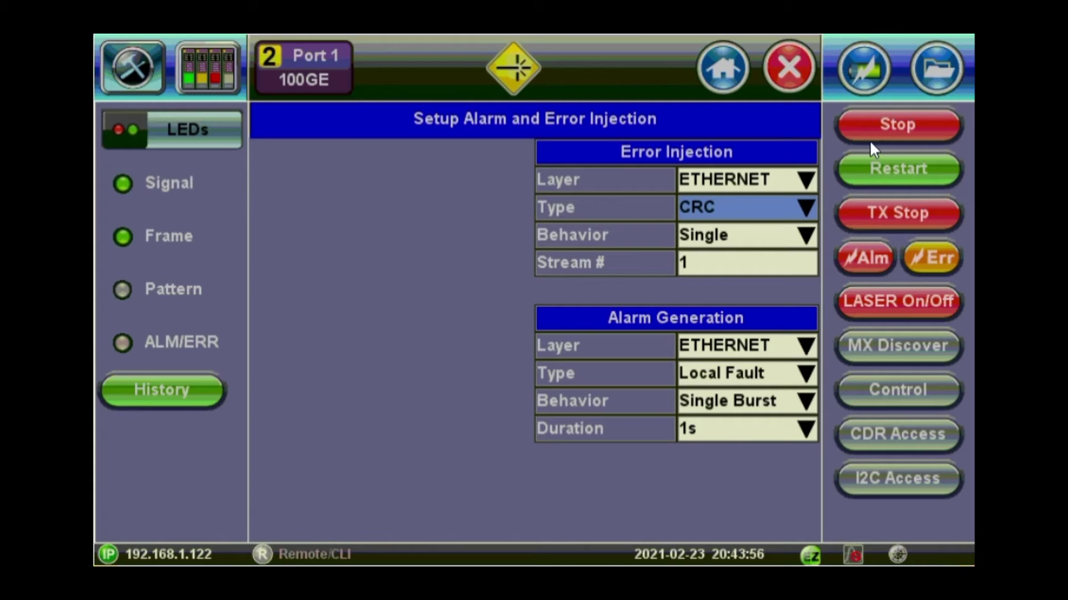
click(893, 129)
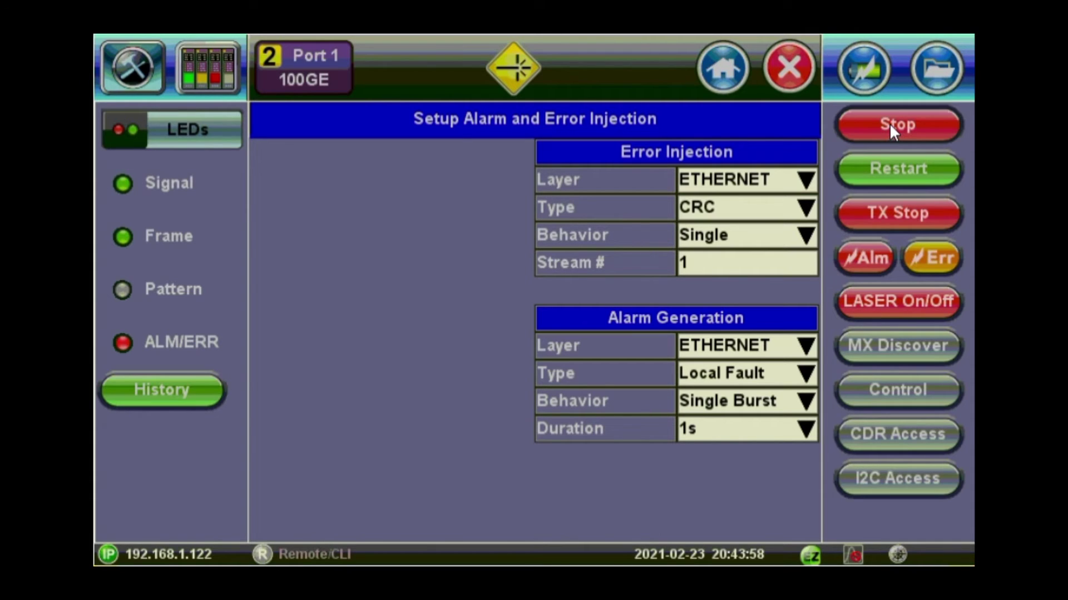
click(777, 204)
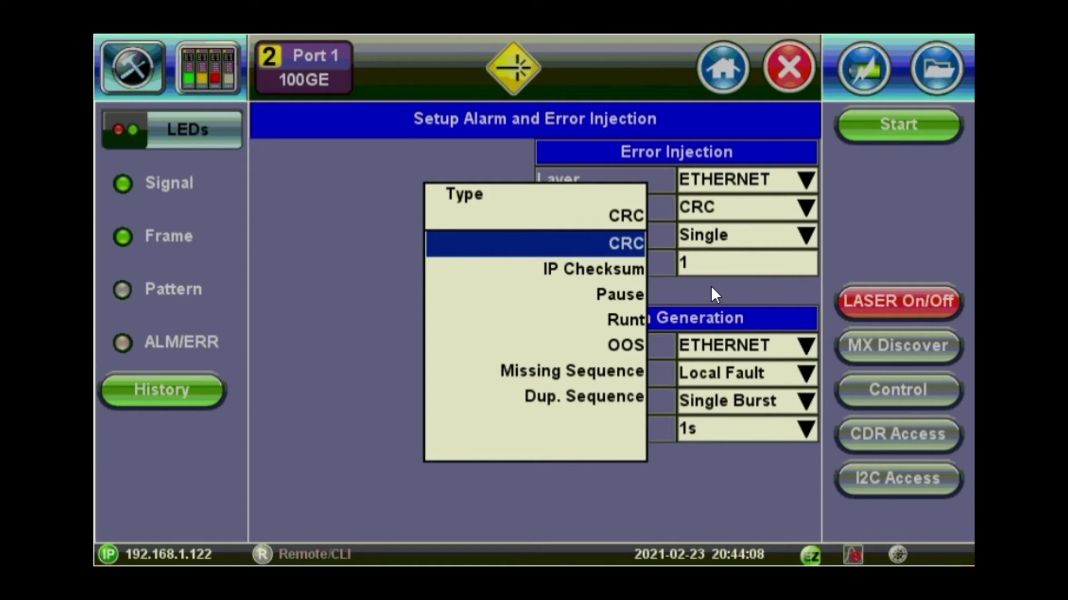
click(755, 242)
click(755, 243)
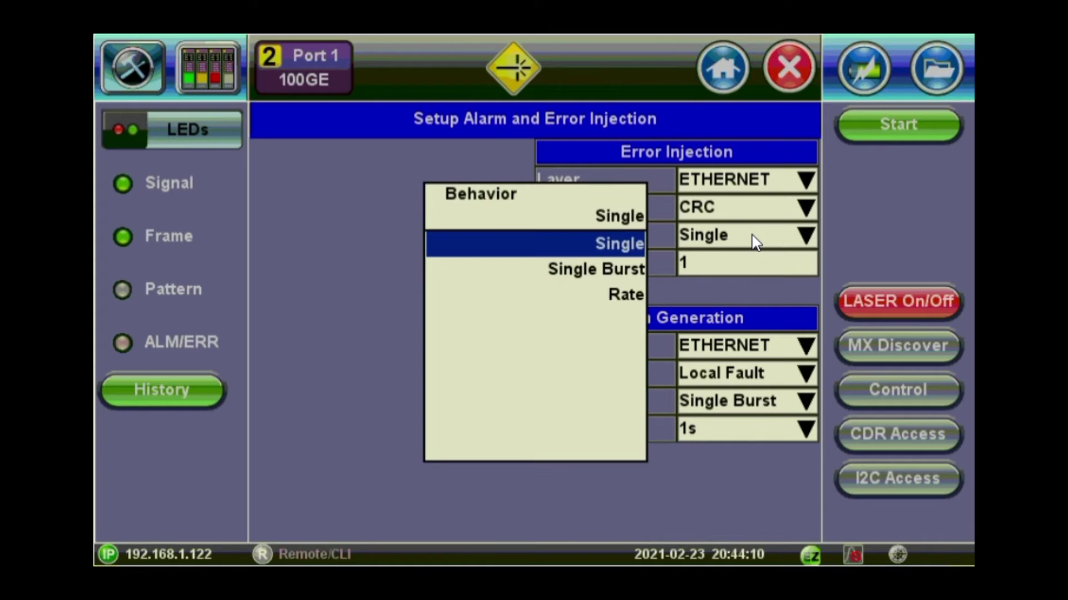
click(762, 285)
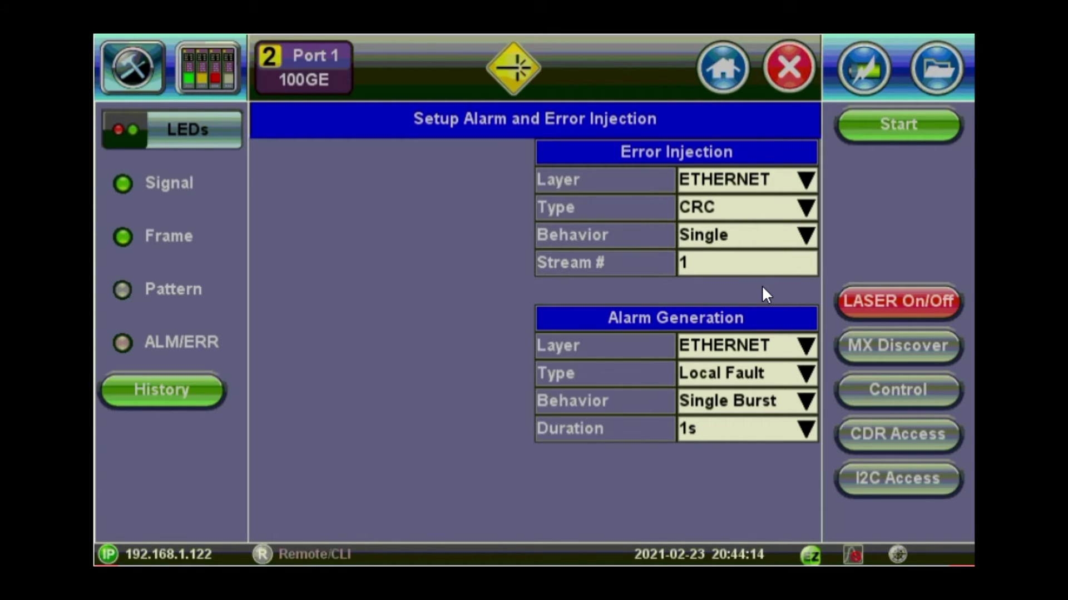
Keep Local Fault alarms sent as a Single Burst and close the injection setup
click(757, 376)
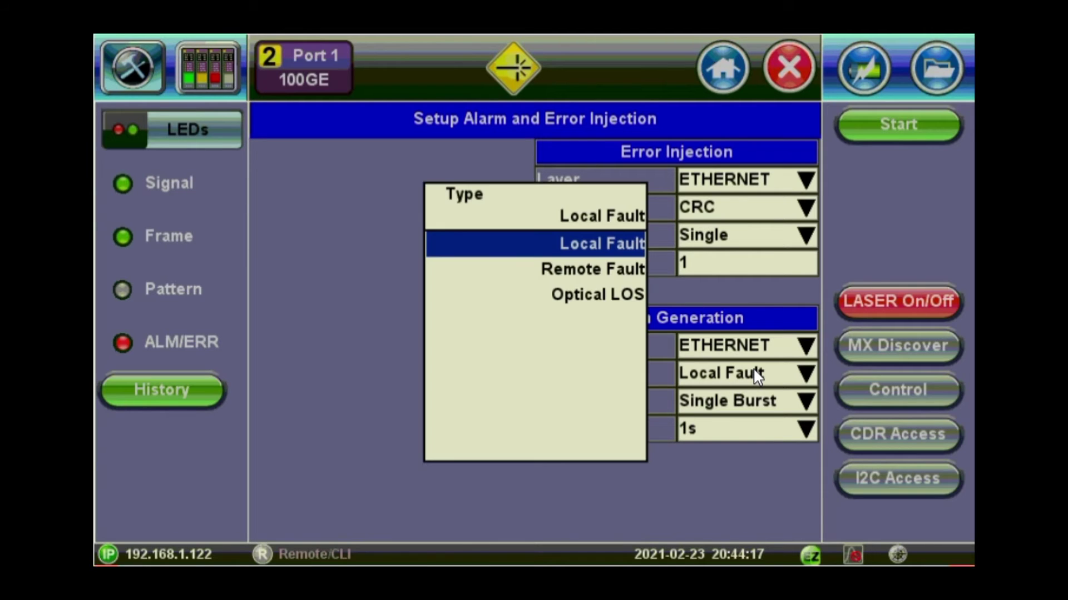
click(759, 404)
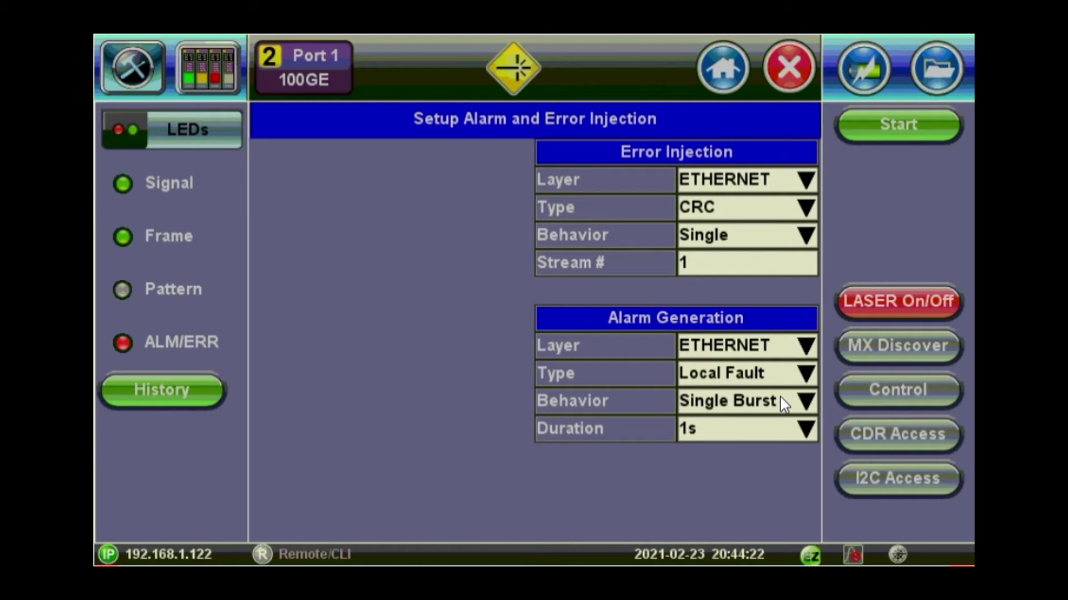
click(780, 397)
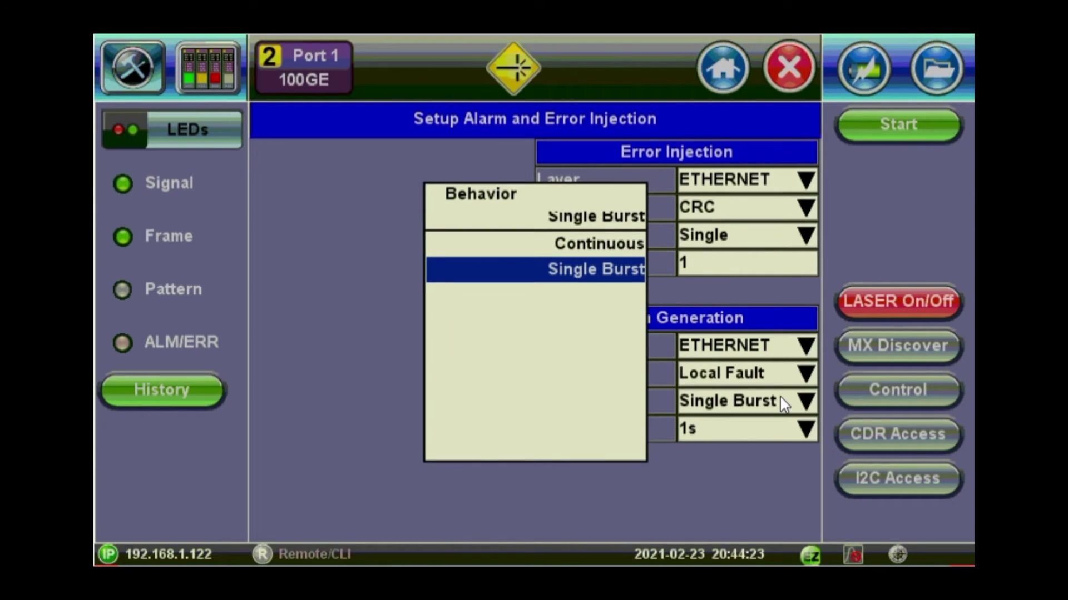
click(743, 438)
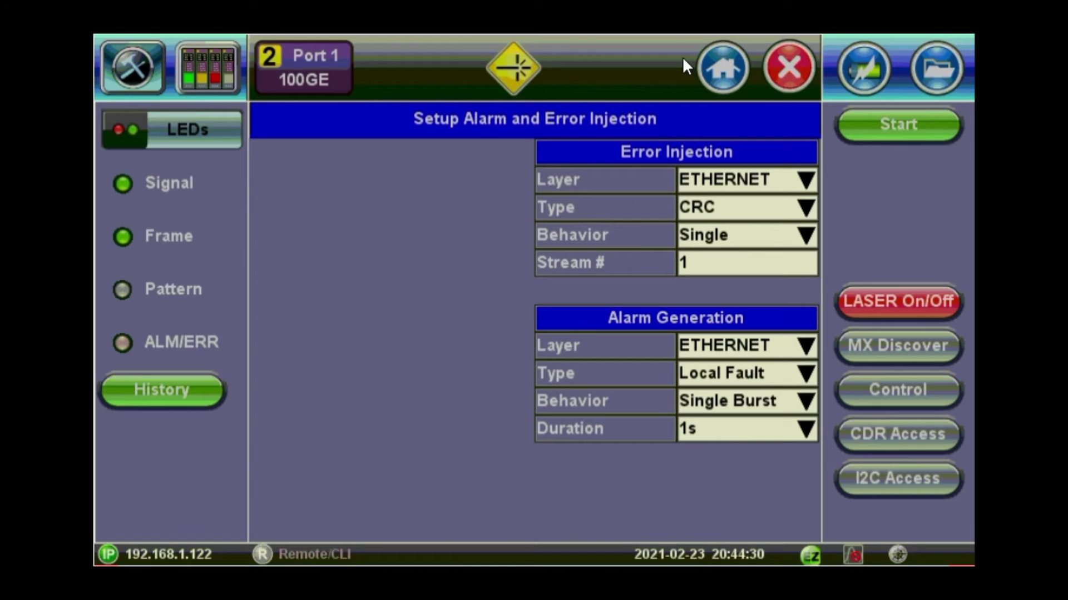
click(793, 74)
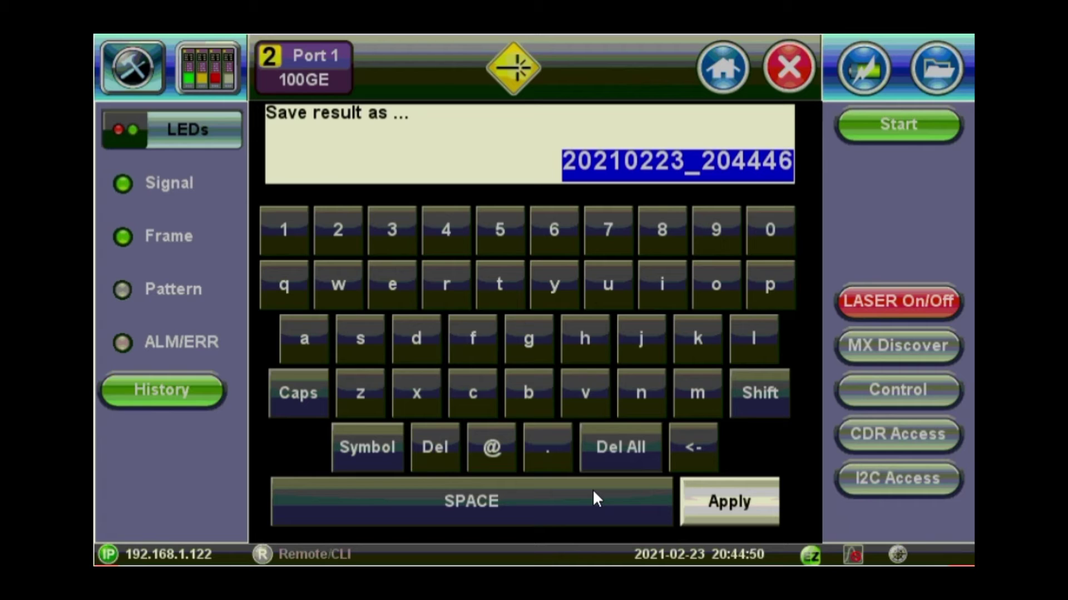
Save the results as throughput-100g and return to the 100GE test menu
text(through)
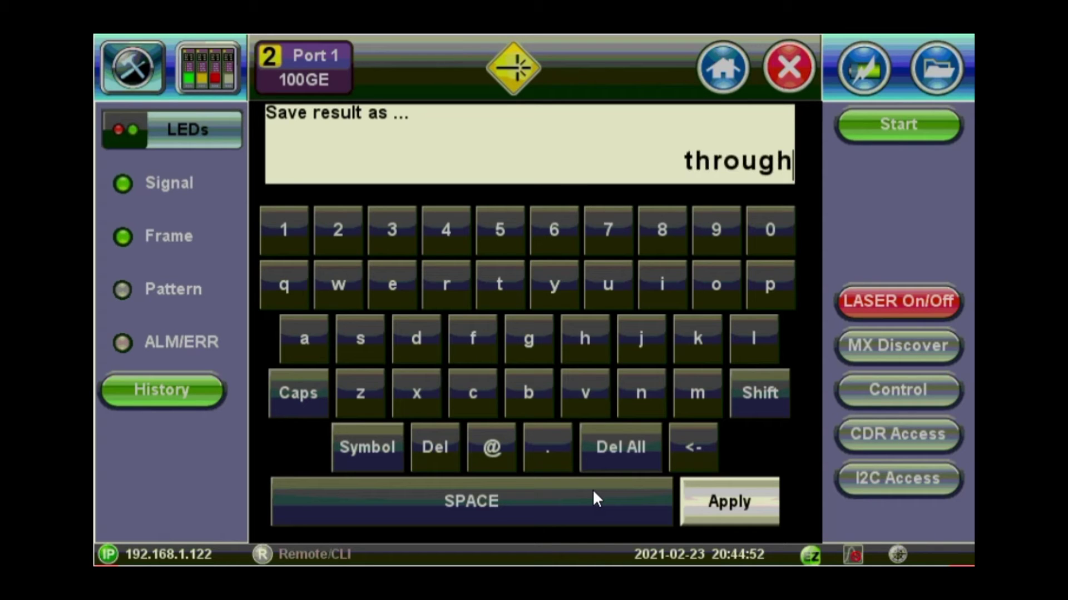
text(put-100g)
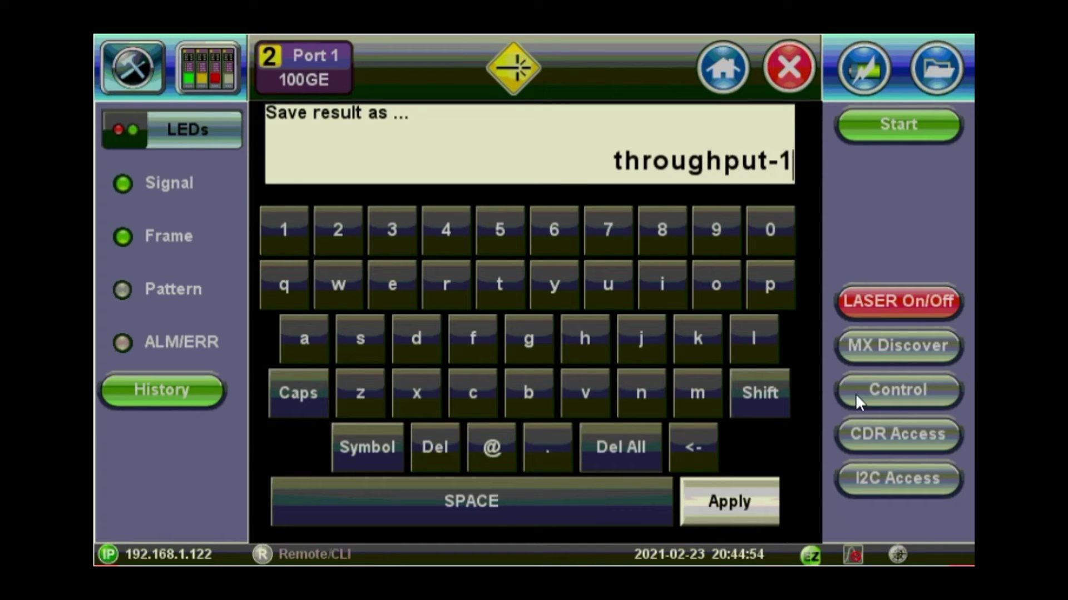
click(726, 506)
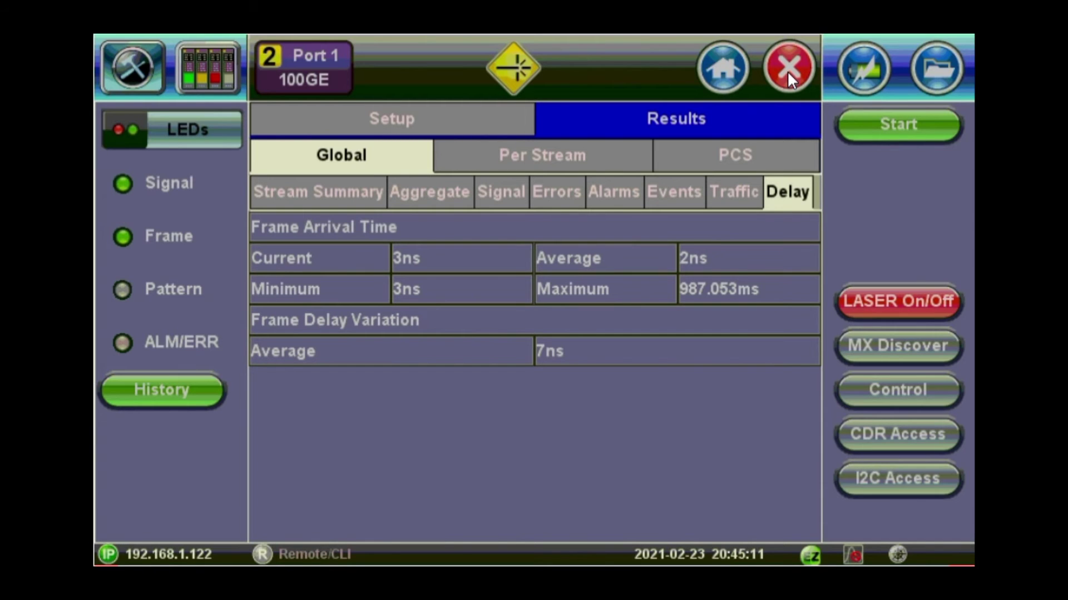
click(788, 69)
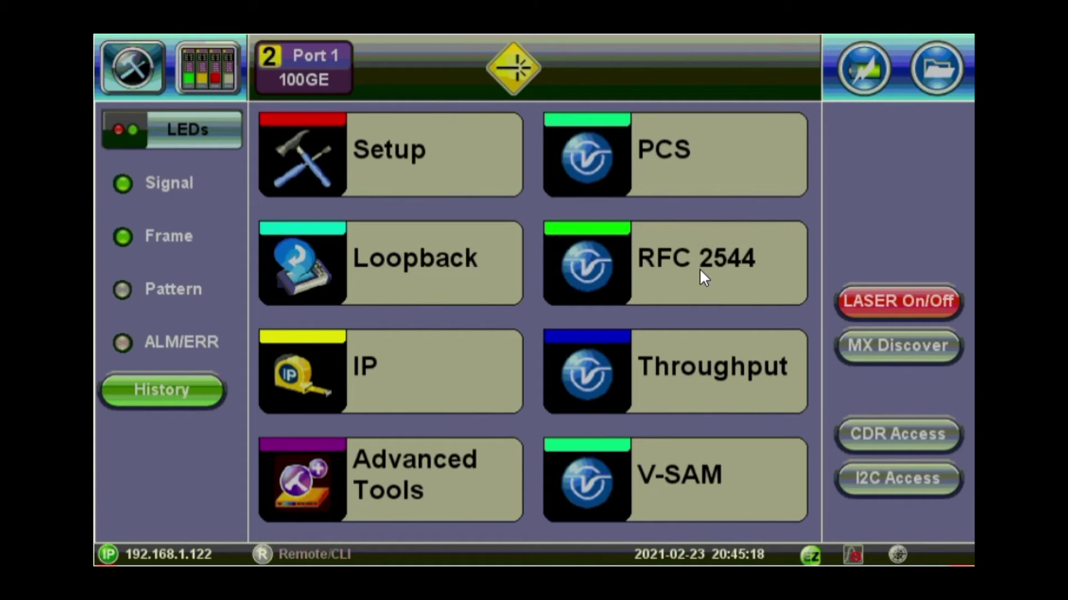
Open the RFC 2544 test from the main menu tile
click(641, 268)
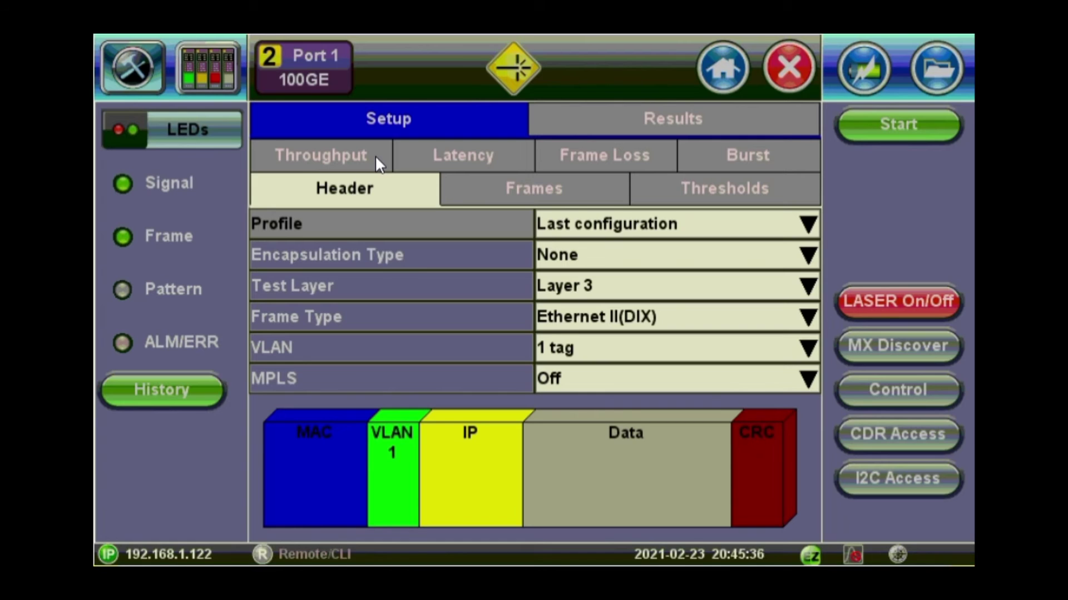
Keep the RFC 2544 throughput test duration at 5 seconds
click(375, 155)
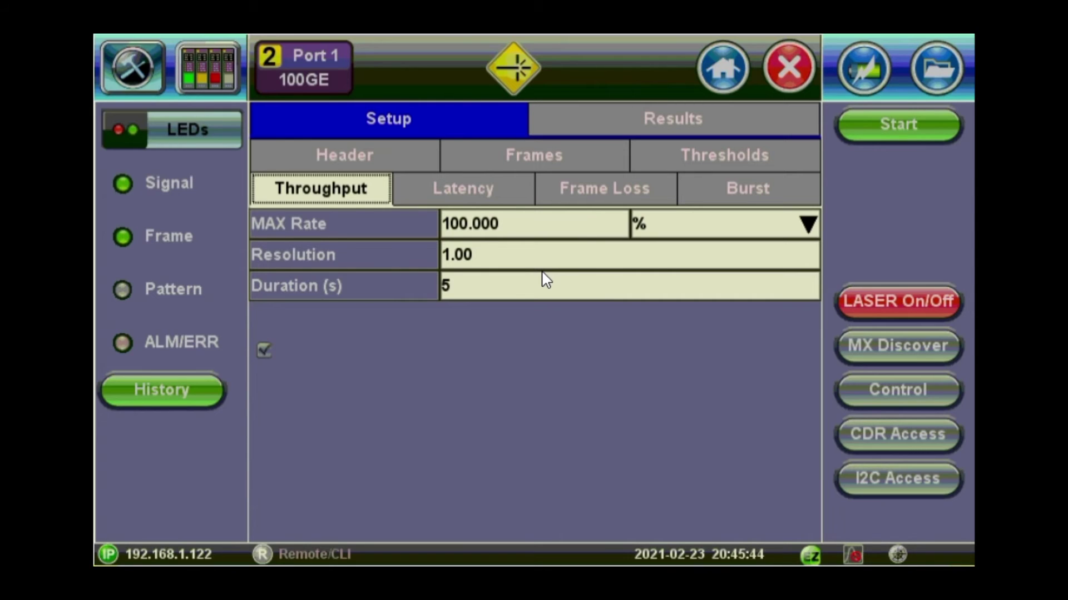
click(478, 285)
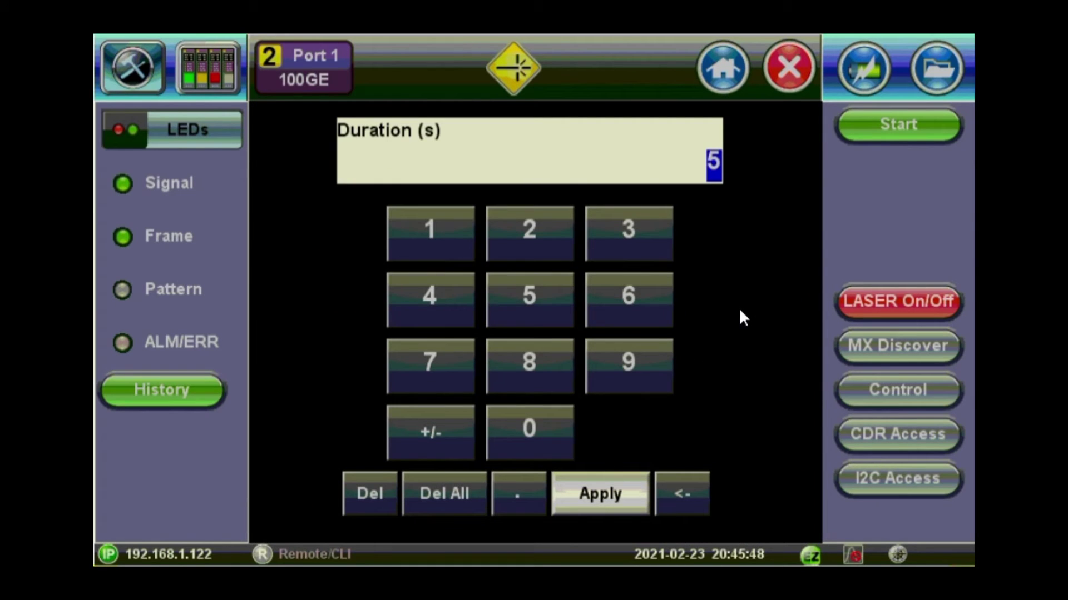
click(607, 492)
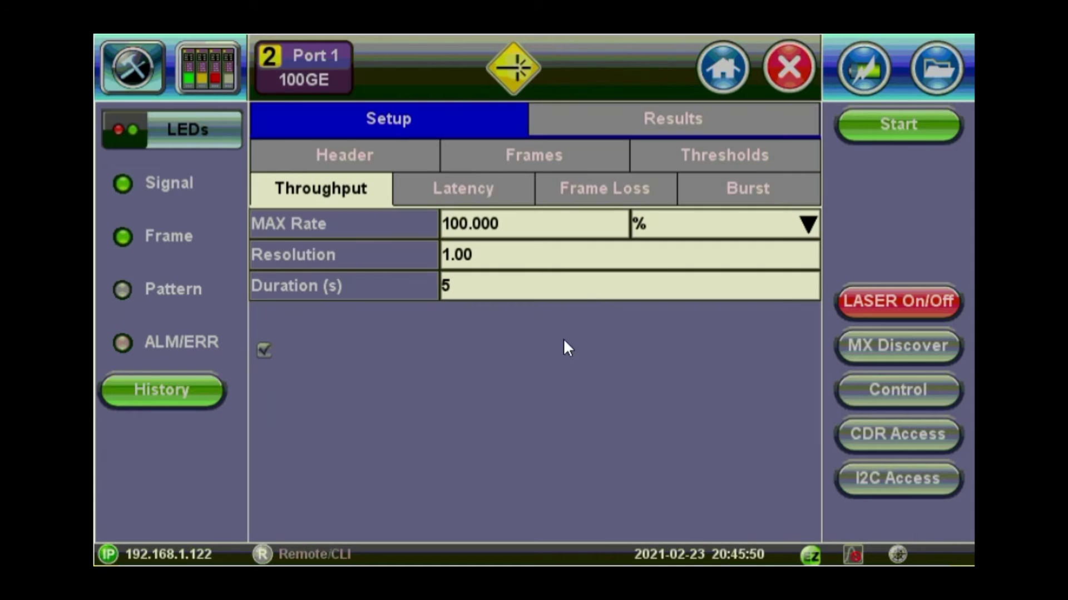
Review the Latency, Frame Loss and Burst test parameters
click(452, 197)
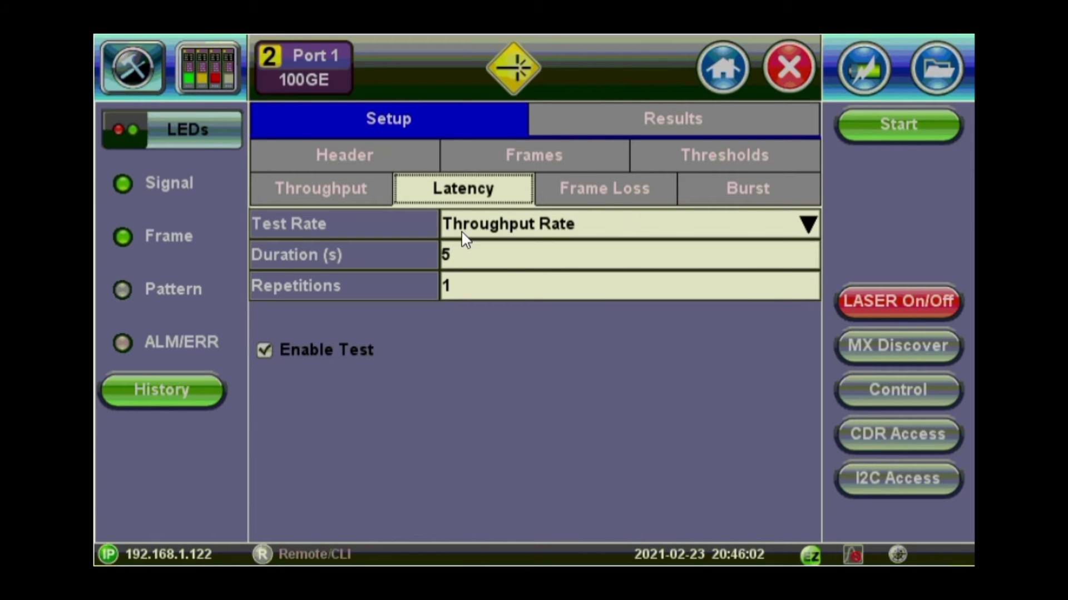
click(601, 192)
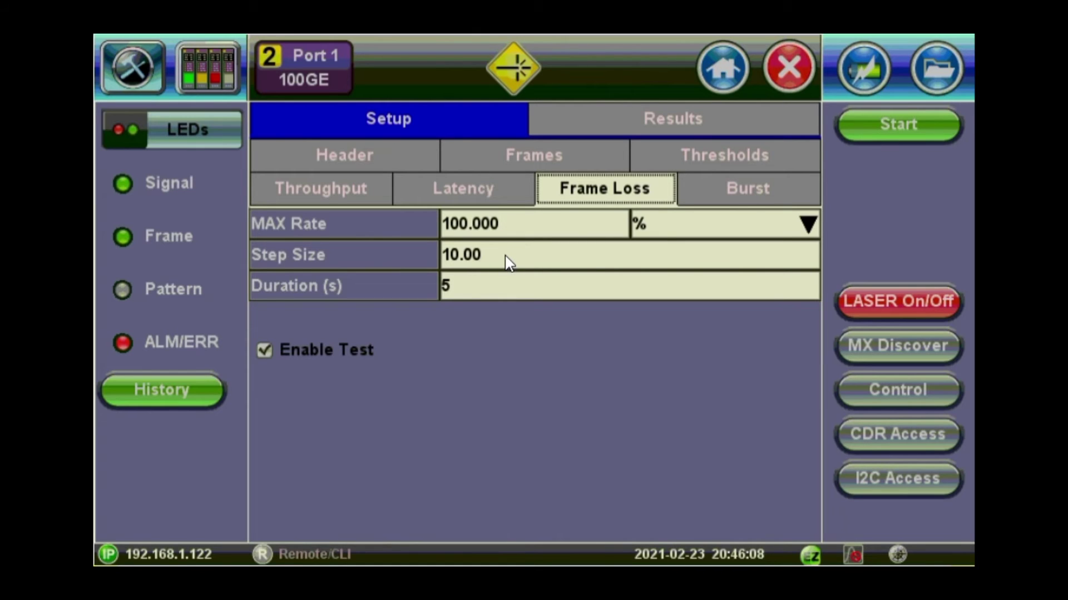
click(759, 186)
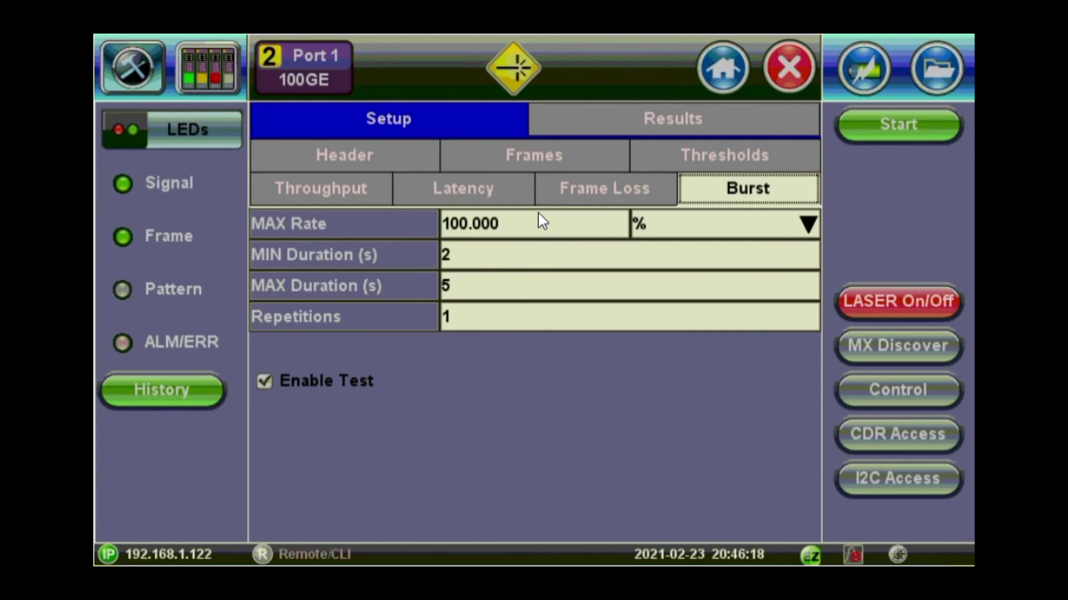
Add and enable a 2000-byte frame size in the Frames list next to 1518 bytes
click(507, 161)
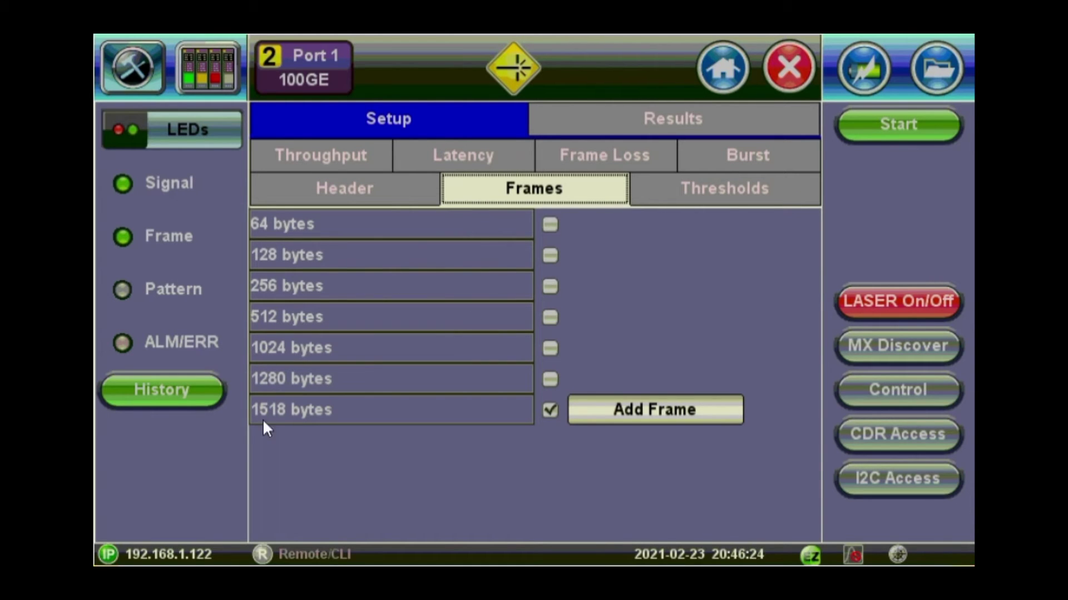
click(683, 413)
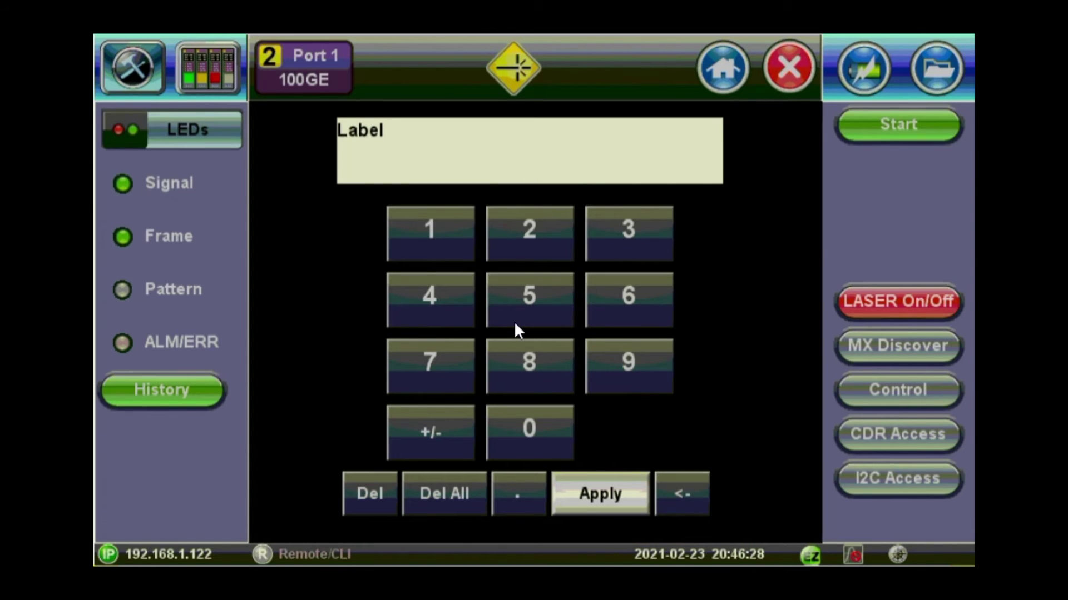
text(2000)
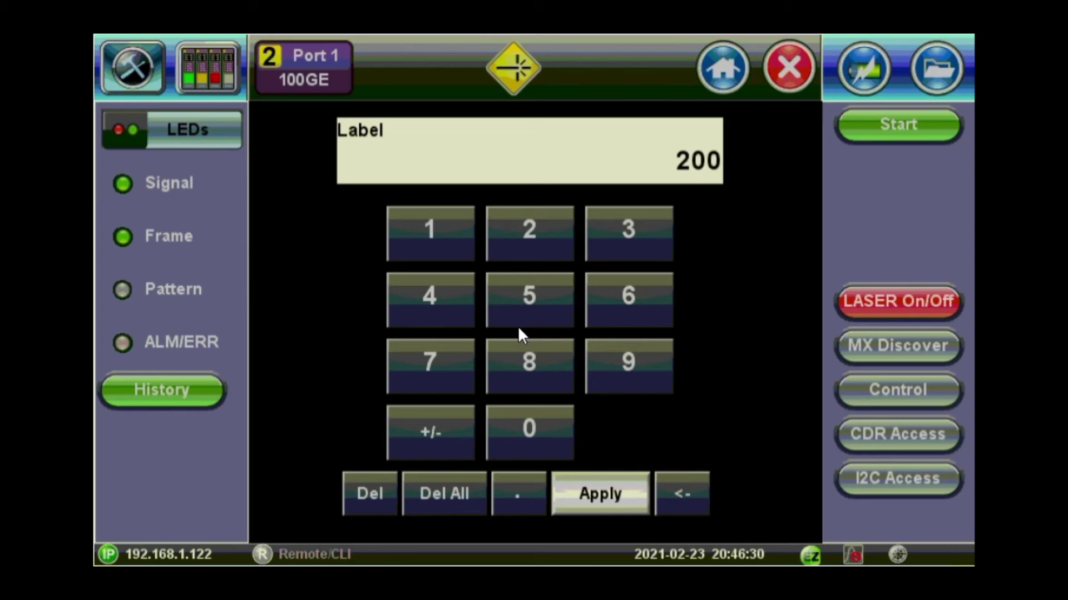
click(629, 496)
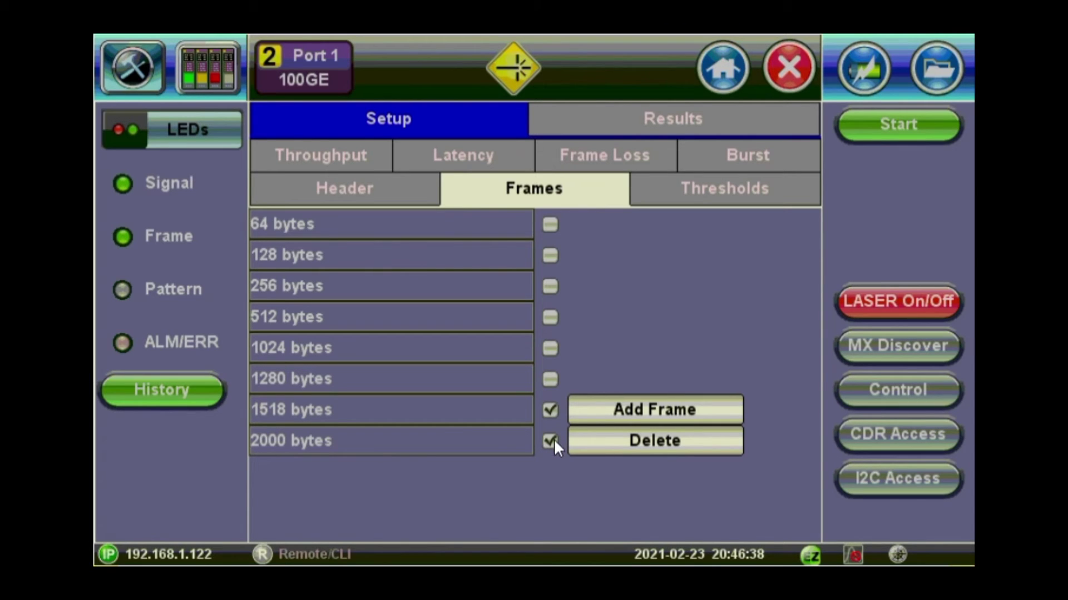
Review the per-frame-size pass thresholds, then start the RFC 2544 test
click(733, 189)
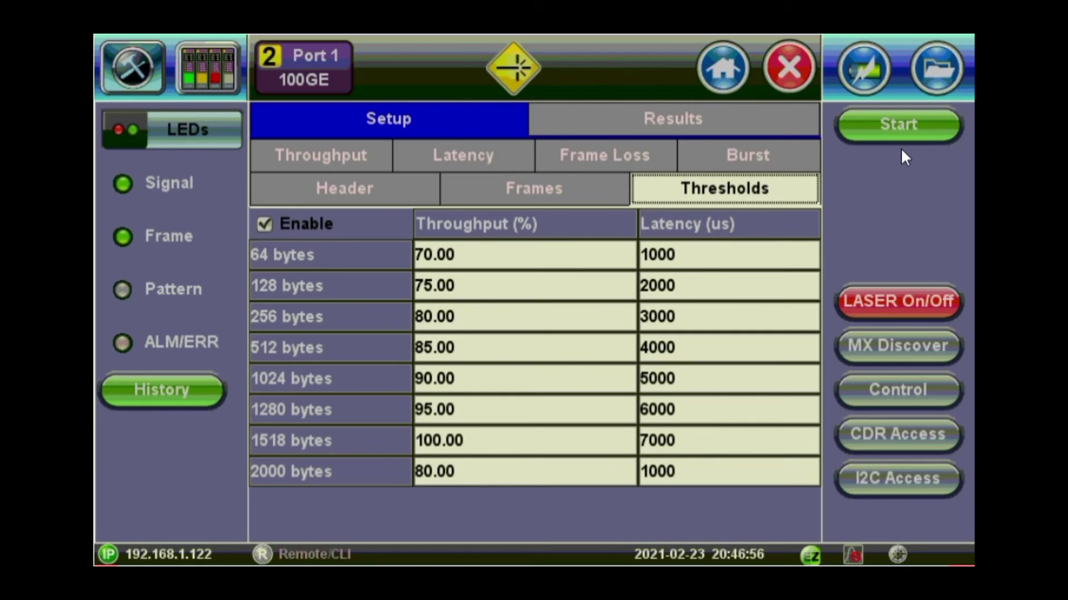
click(894, 125)
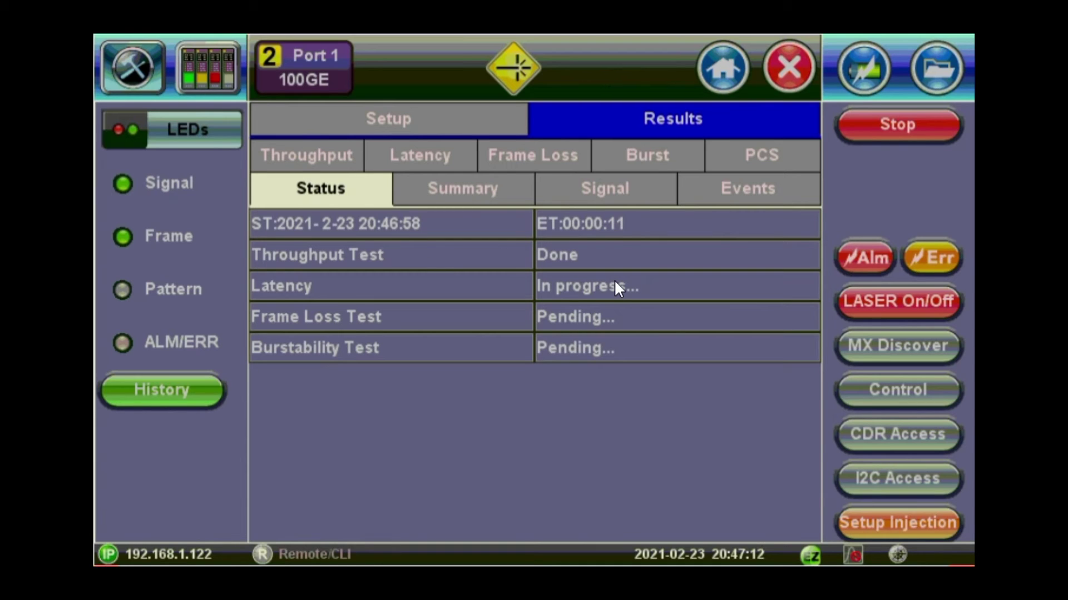
Check the Throughput results in Summary and Test Log views, then show Latency results
click(340, 158)
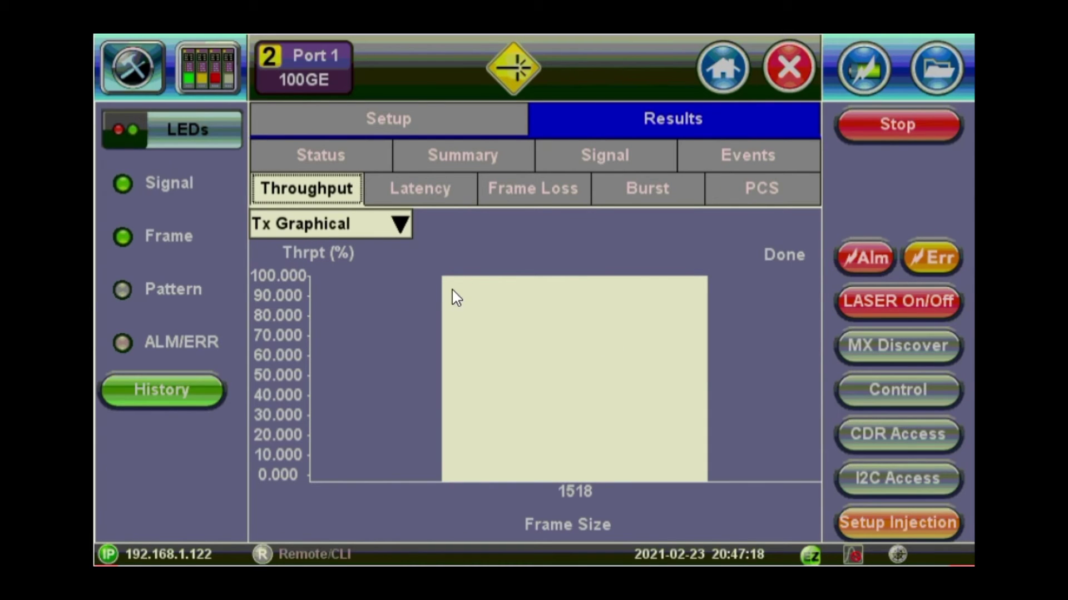
click(398, 225)
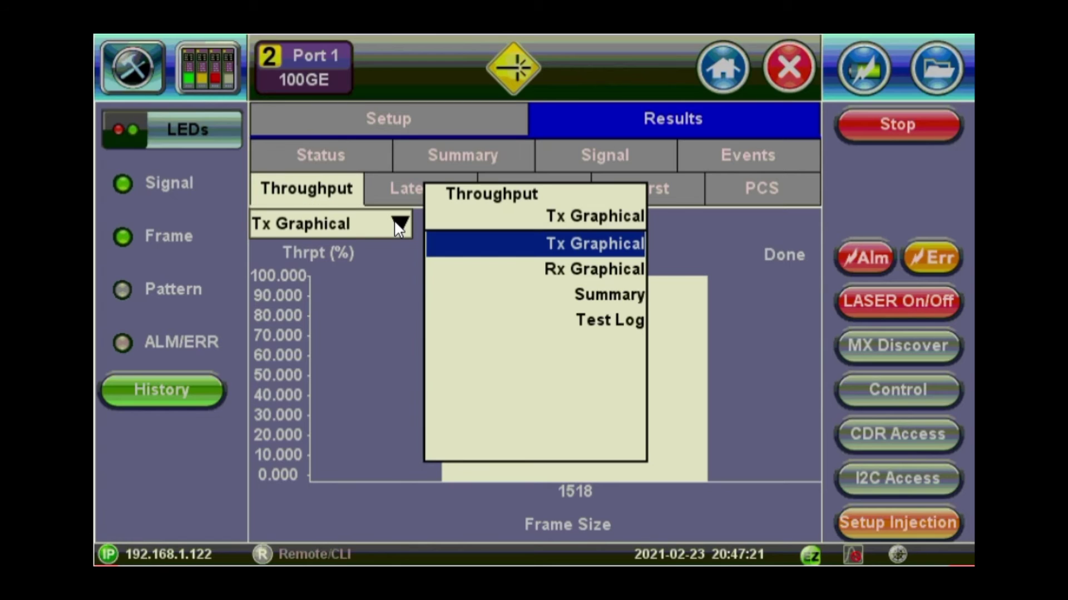
click(596, 304)
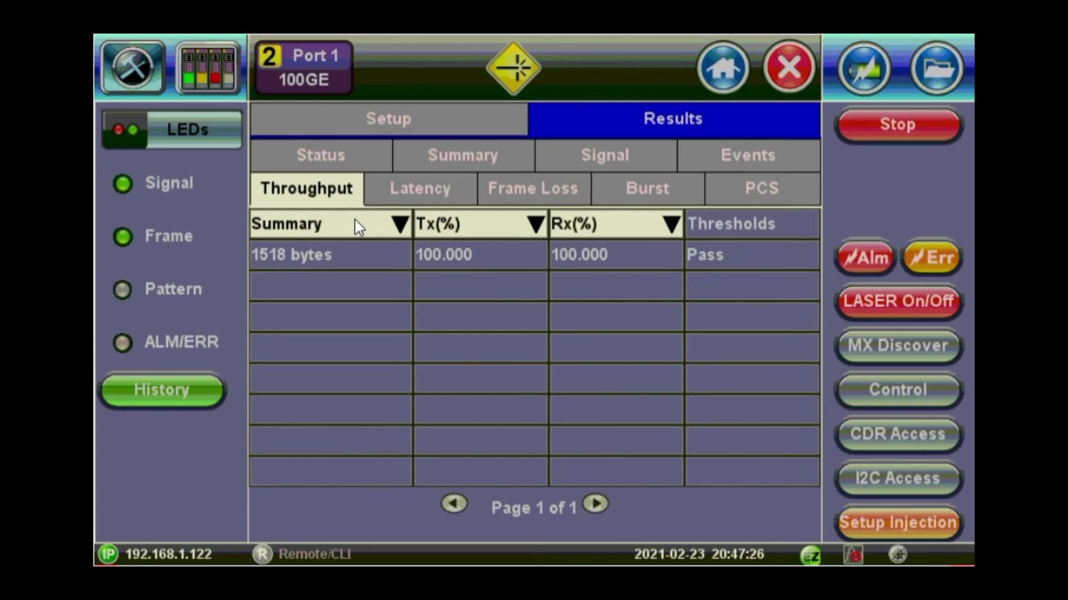
click(378, 227)
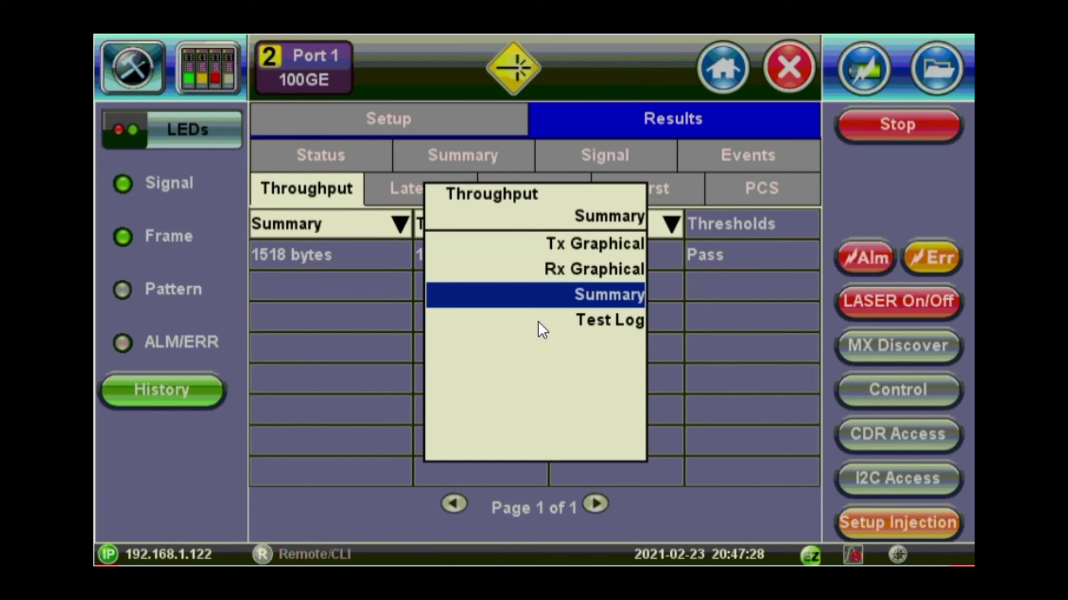
click(608, 328)
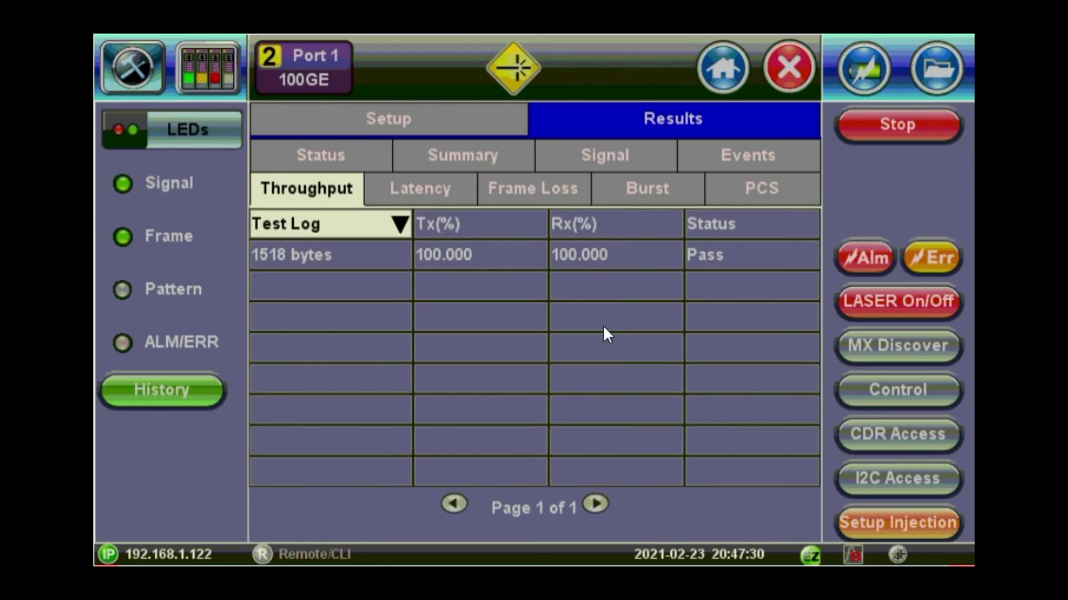
click(421, 189)
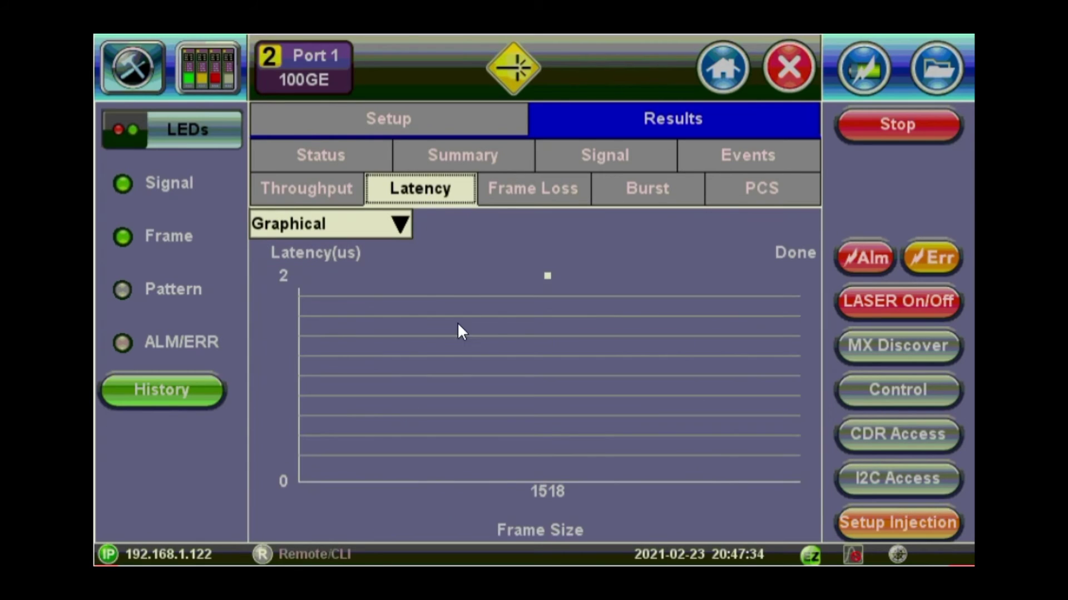
Show the latency jitter summary and the Frame Loss test log, then open Burst results
click(391, 228)
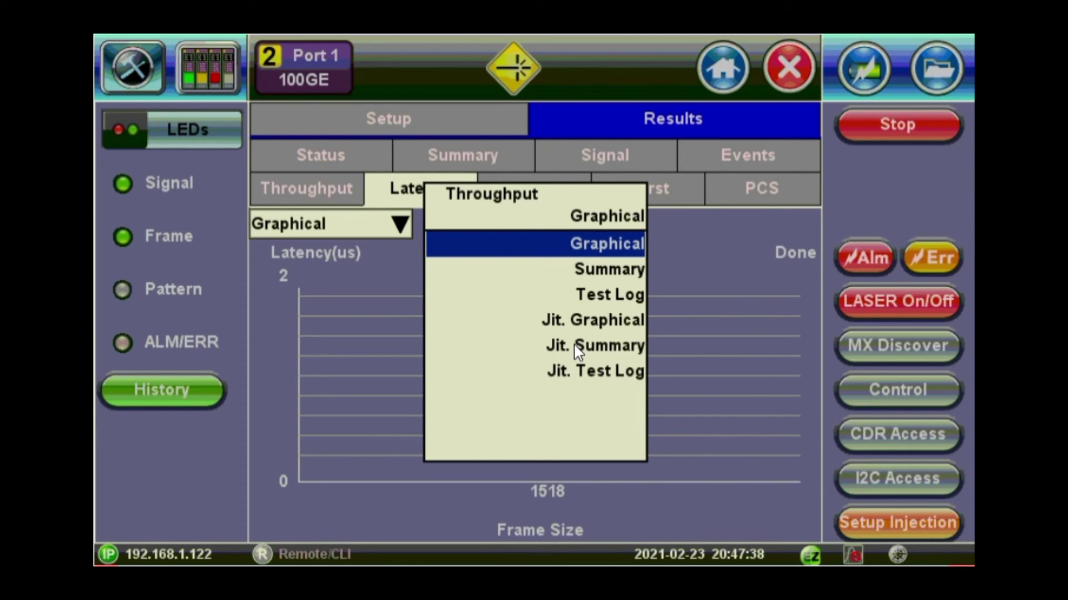
click(574, 344)
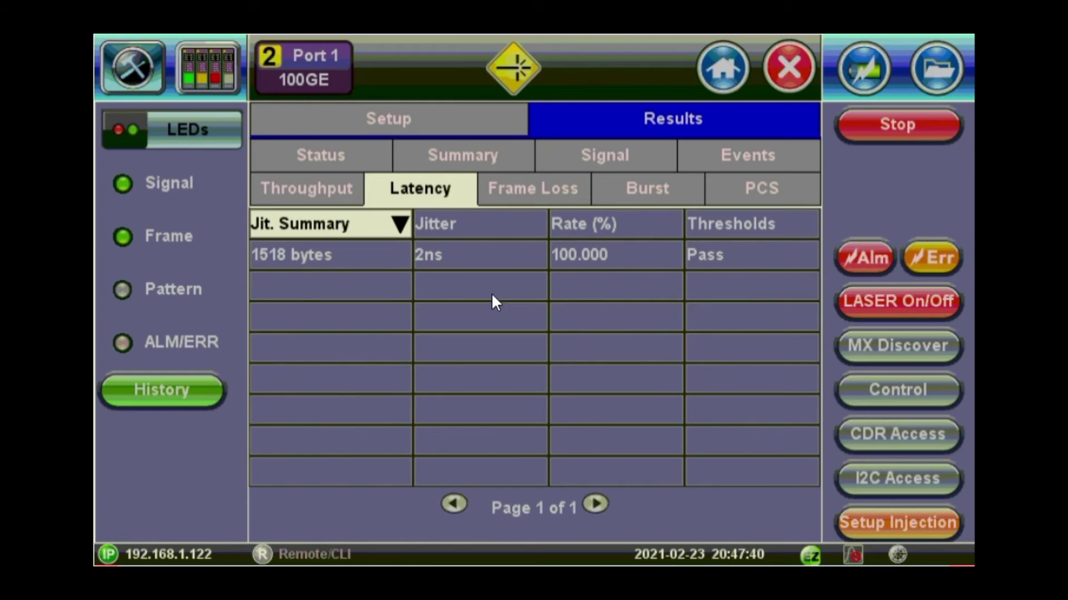
click(524, 192)
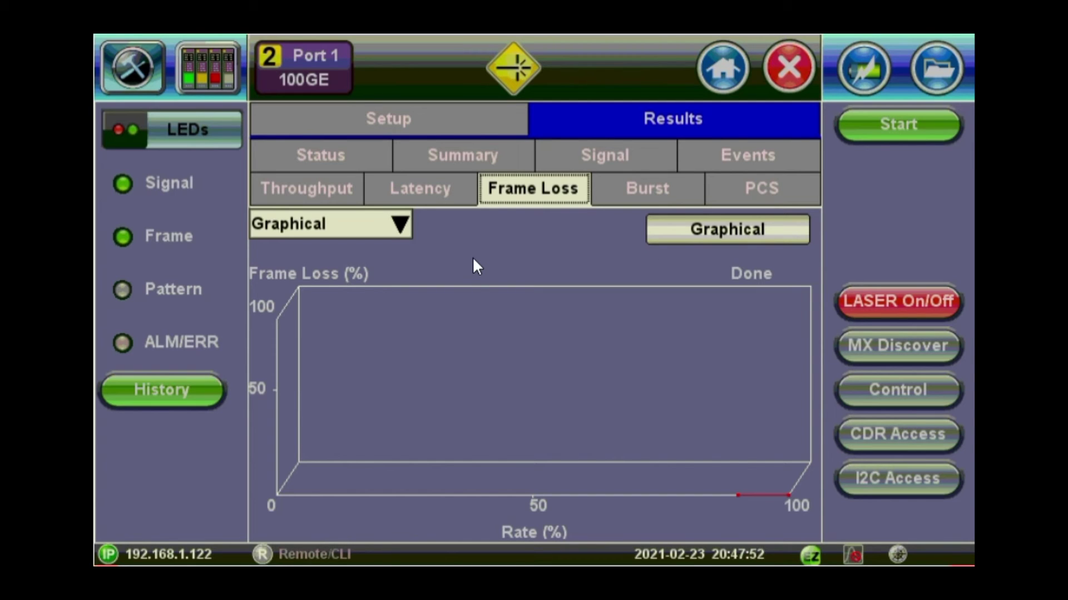
click(393, 227)
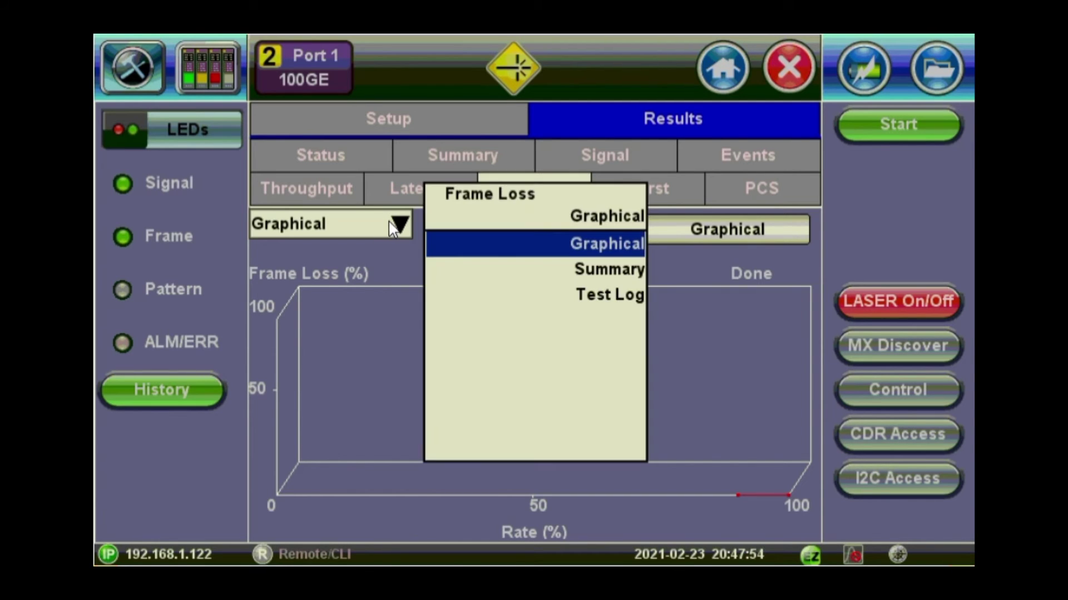
click(578, 298)
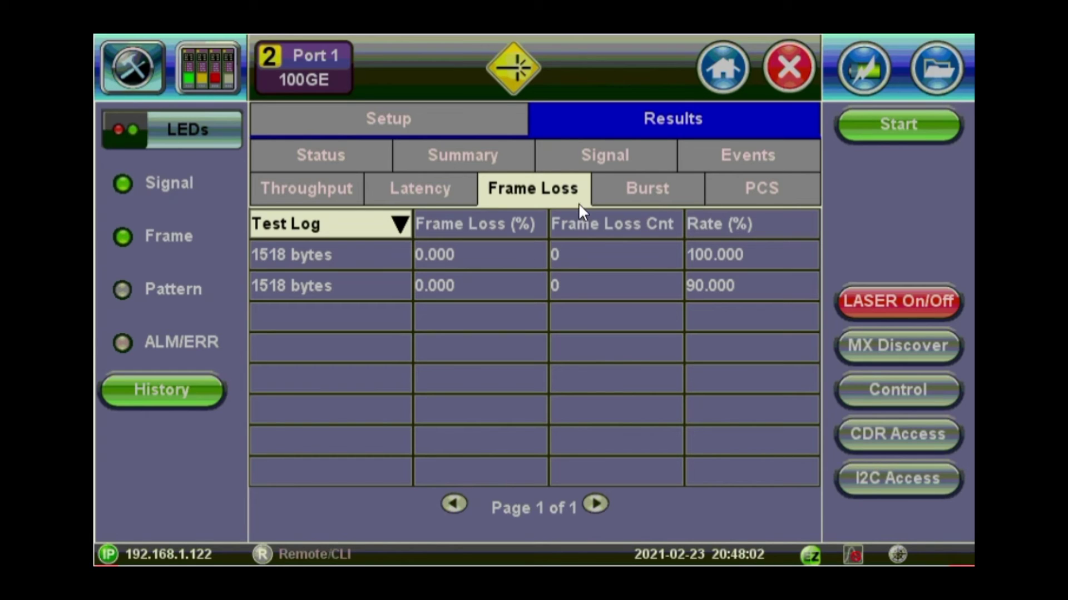
click(651, 190)
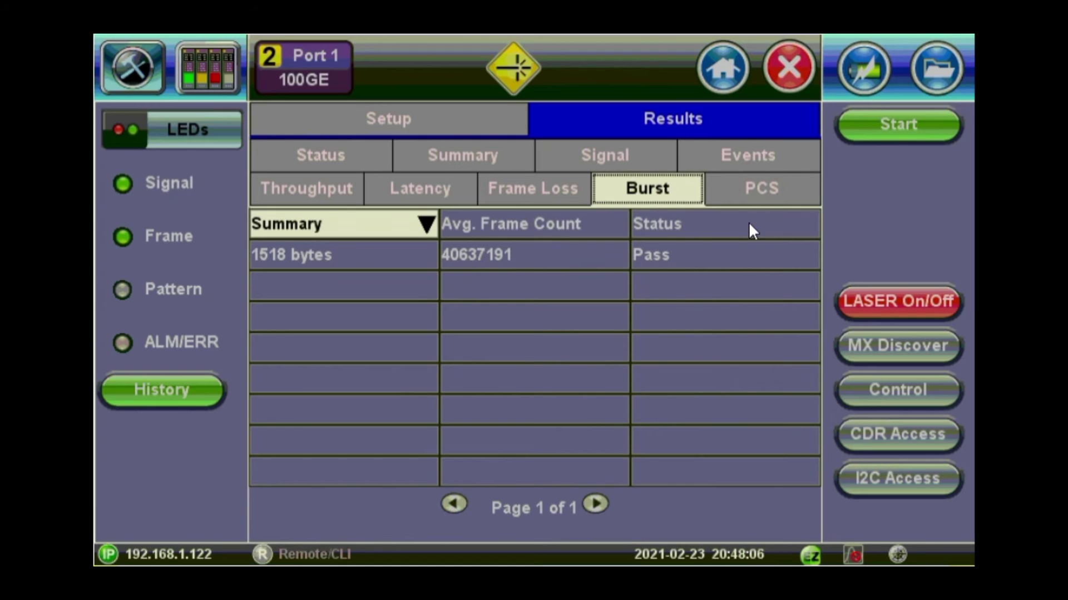
Review the PCS, Signal power and frequency pages, Events, Summary and Status result views
click(761, 196)
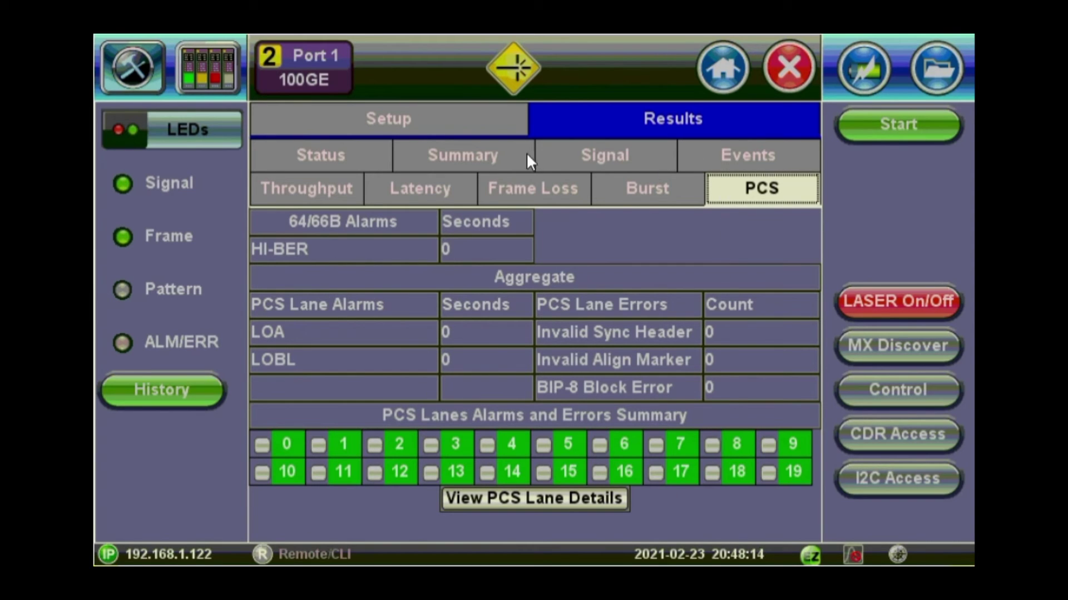
click(615, 157)
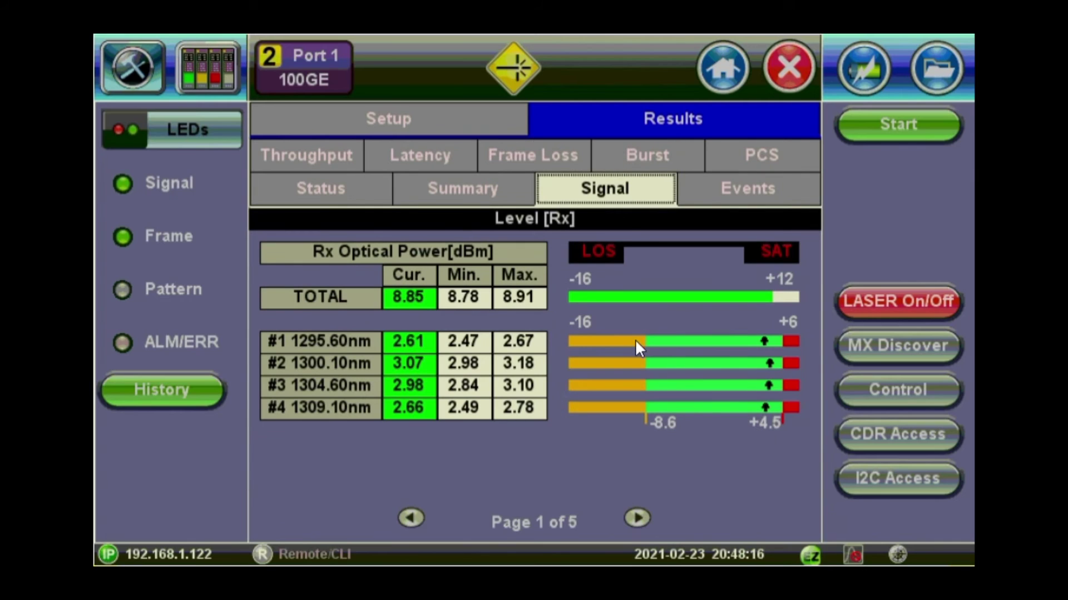
click(634, 516)
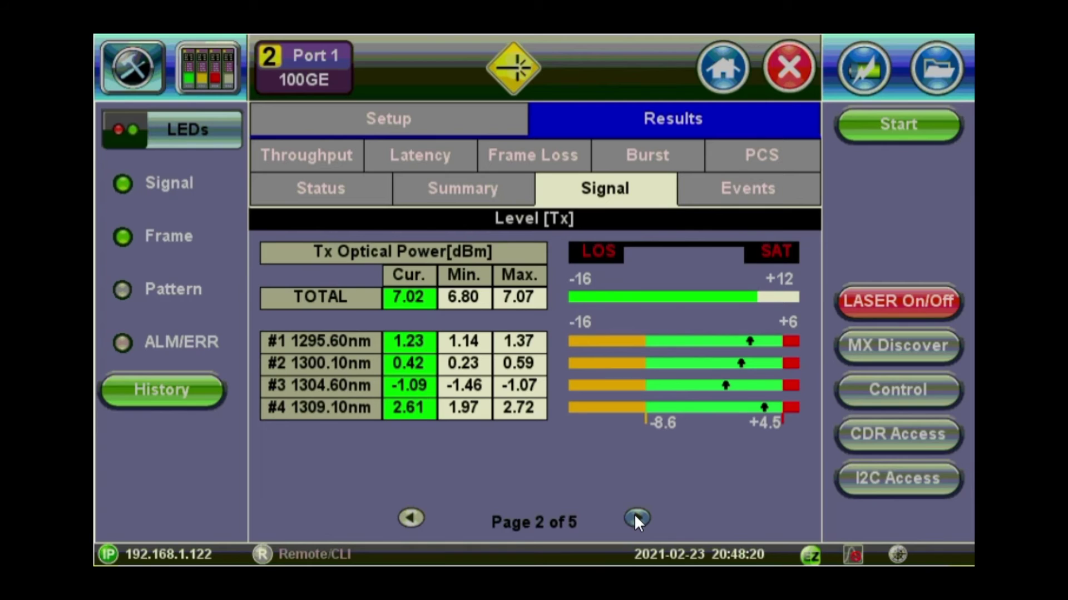
click(636, 517)
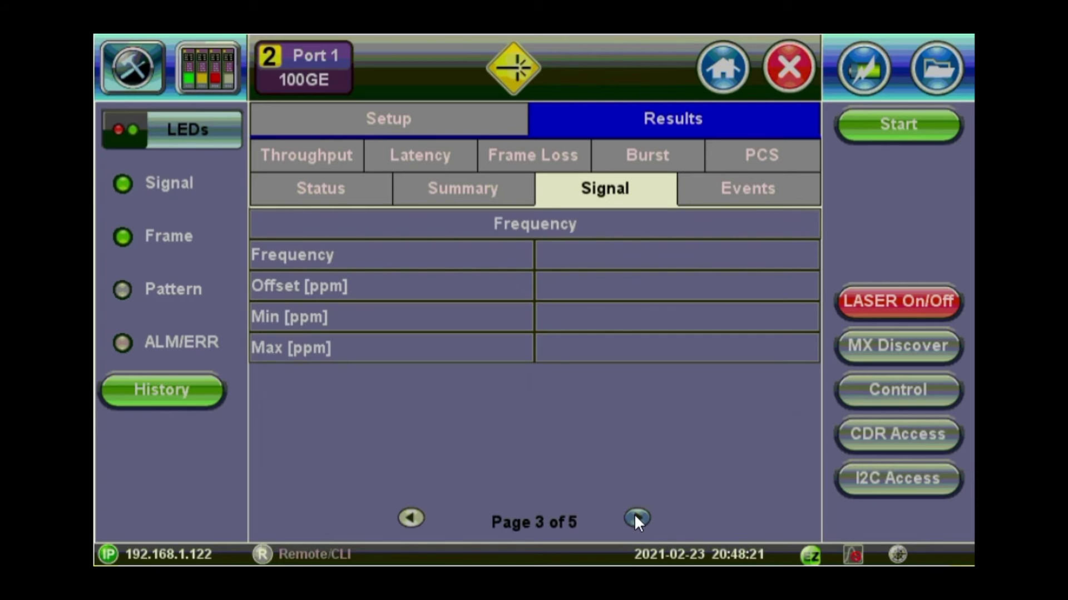
click(748, 188)
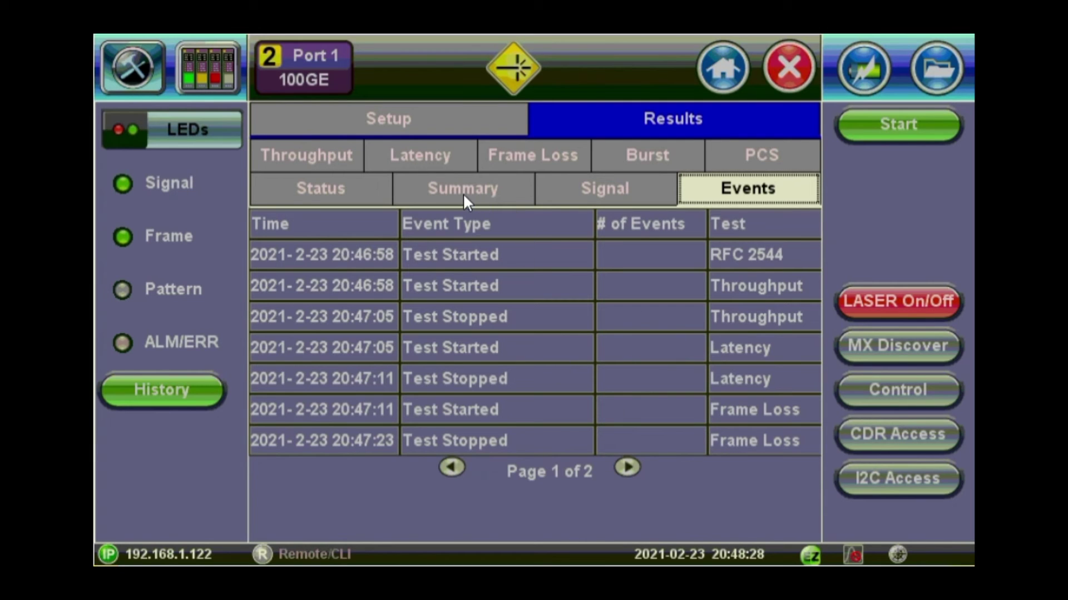
key(Left)
key(Left)
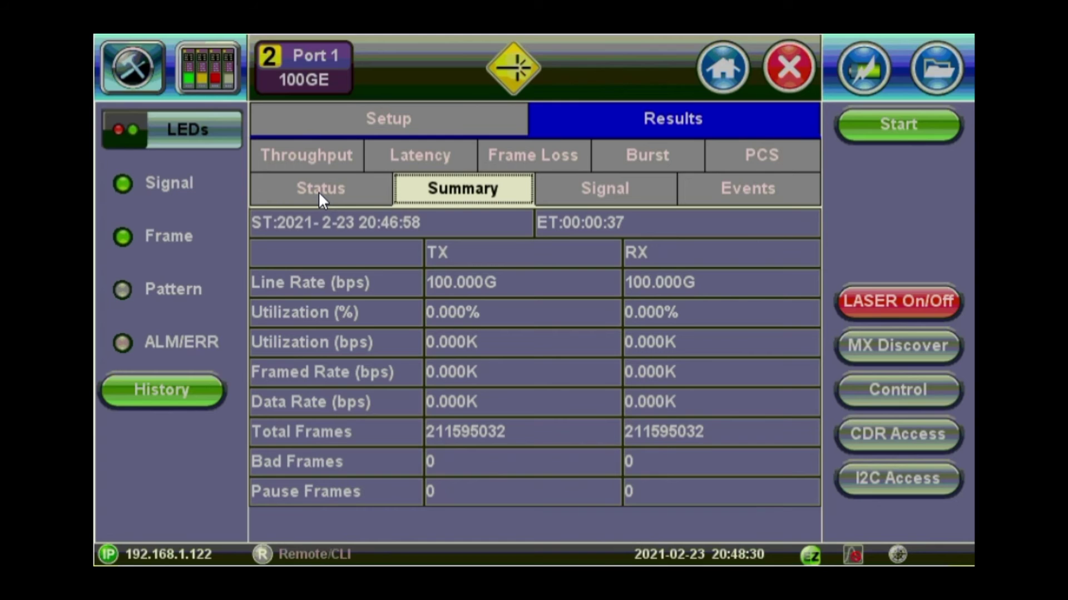
click(319, 194)
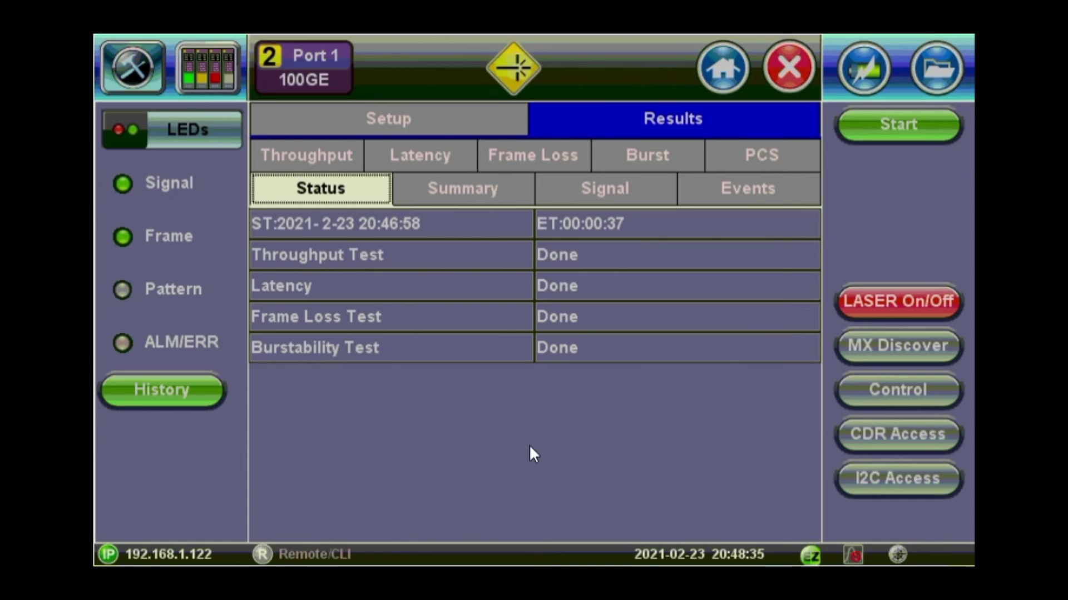
Save the RFC 2544 results as rfc2544-100g and close the test
key(ctrl+s)
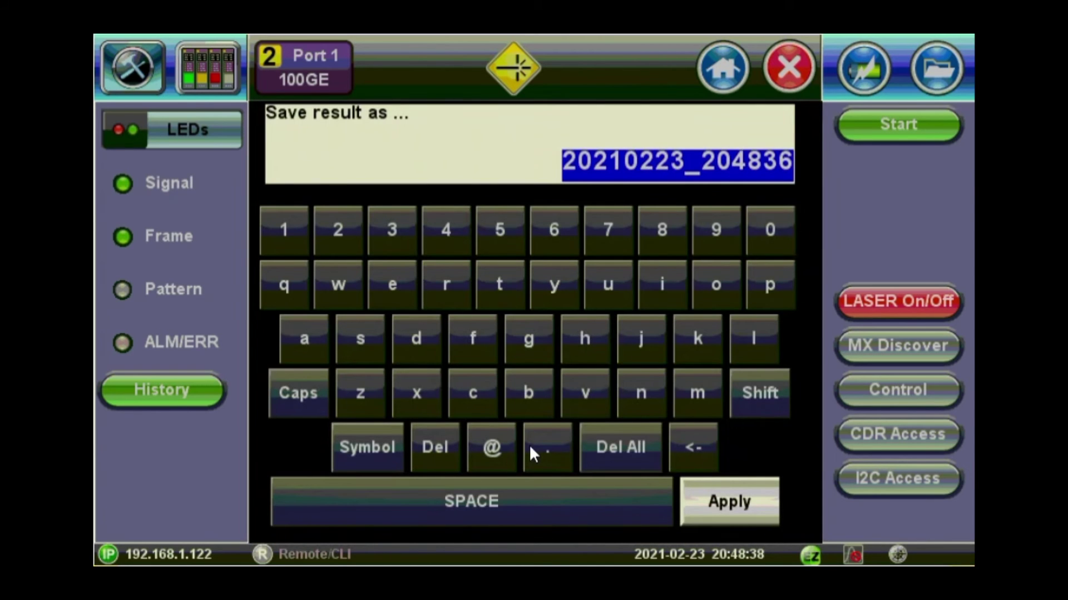
text(rfc254)
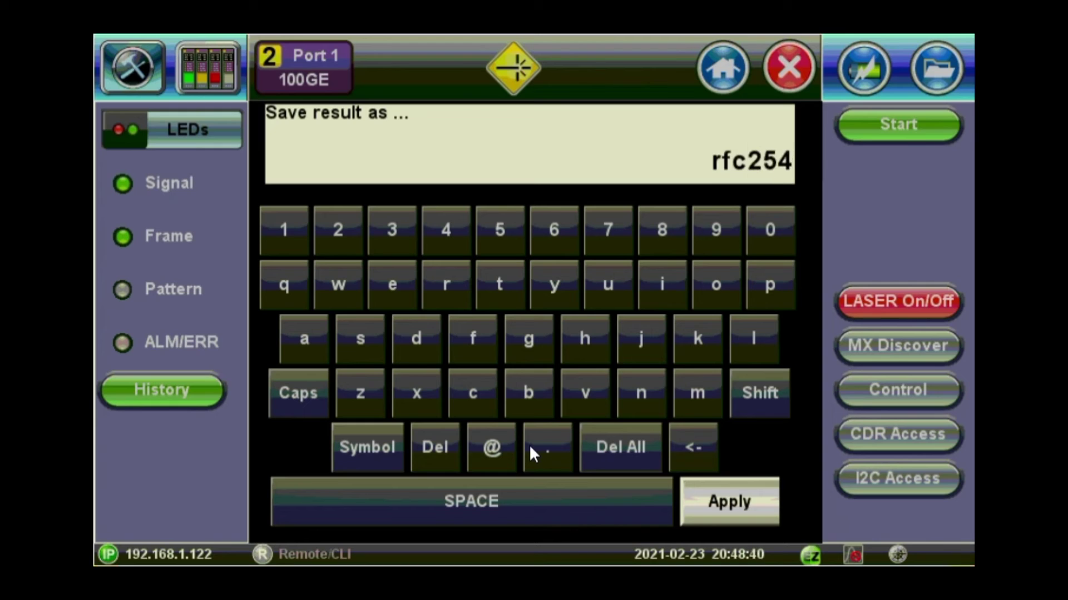
text(4-100g)
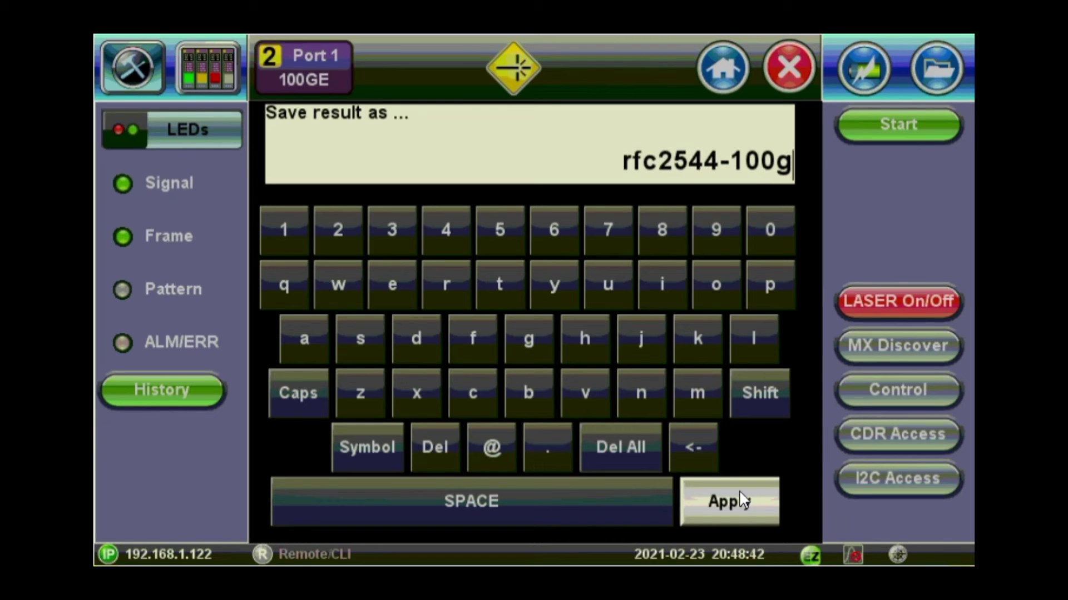
click(739, 489)
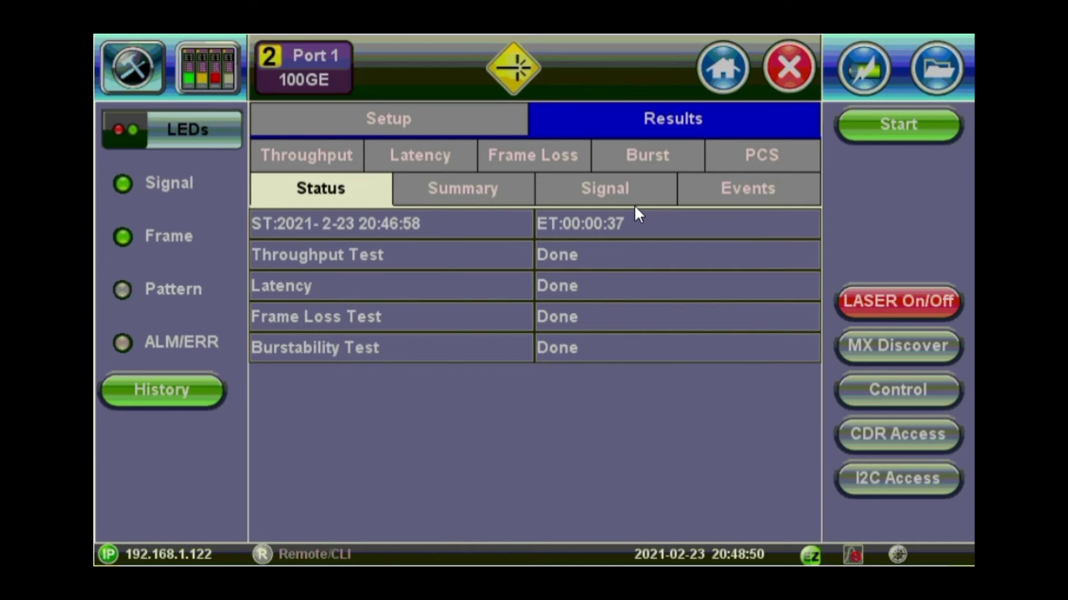
click(793, 72)
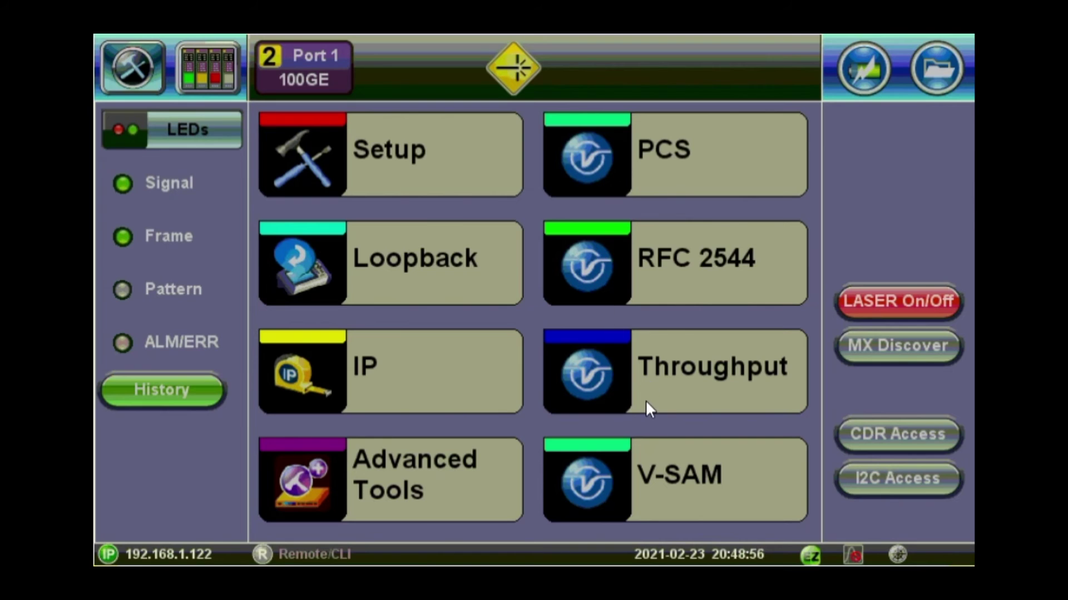
Open the V-SAM setup, set a user-defined 1-minute duration, and show the acceptance criteria
click(672, 481)
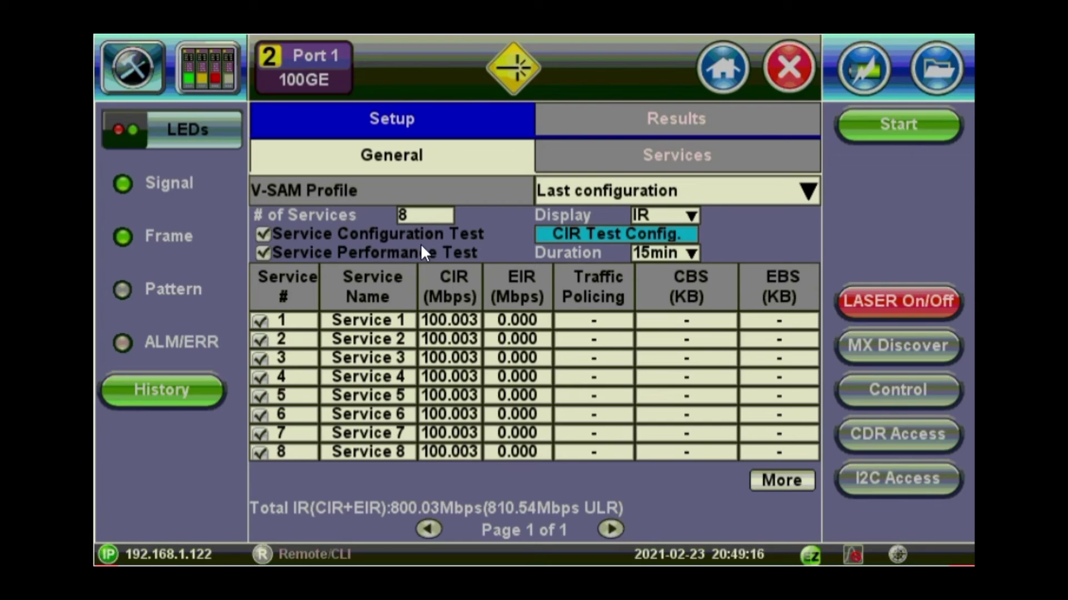
click(689, 253)
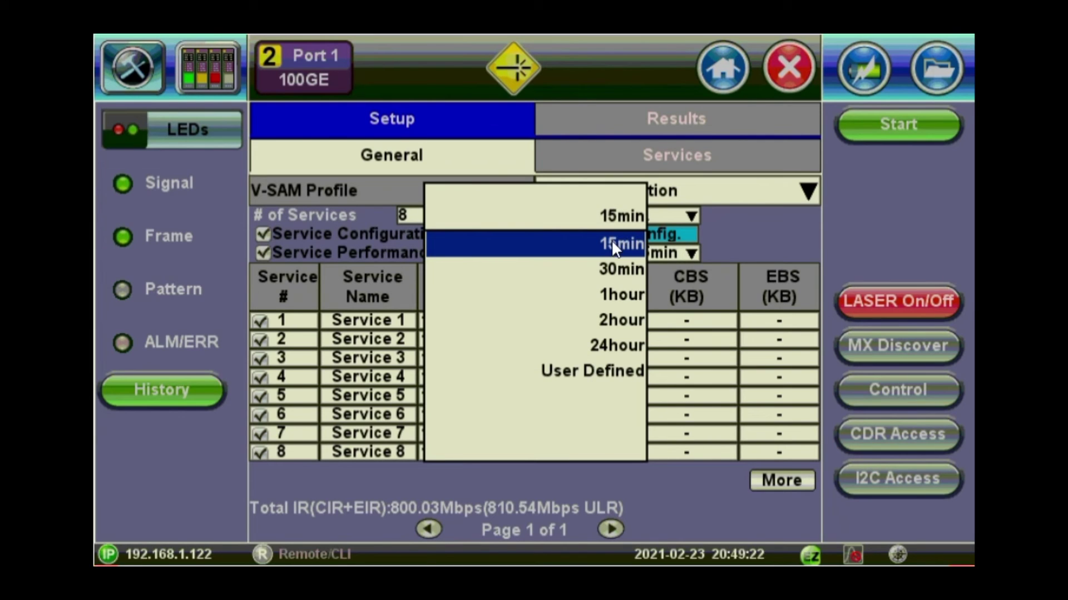
click(598, 378)
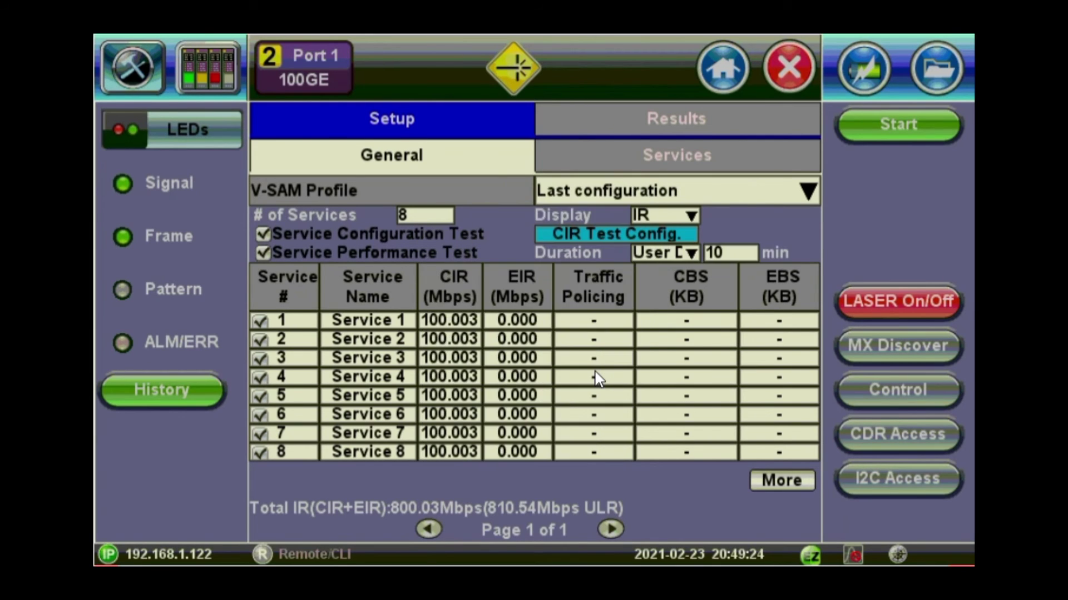
click(731, 253)
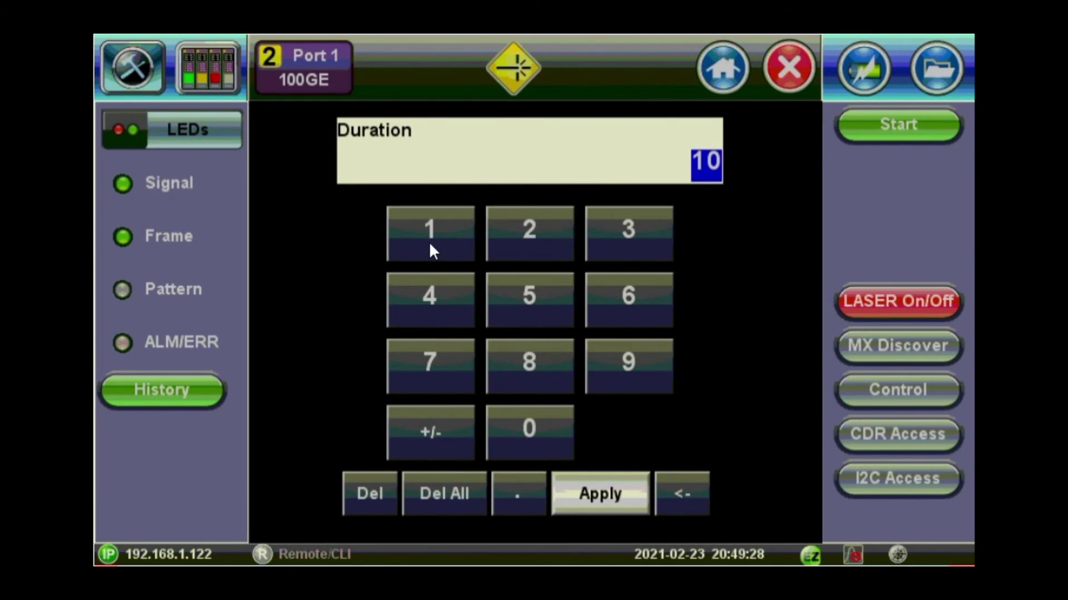
text(1)
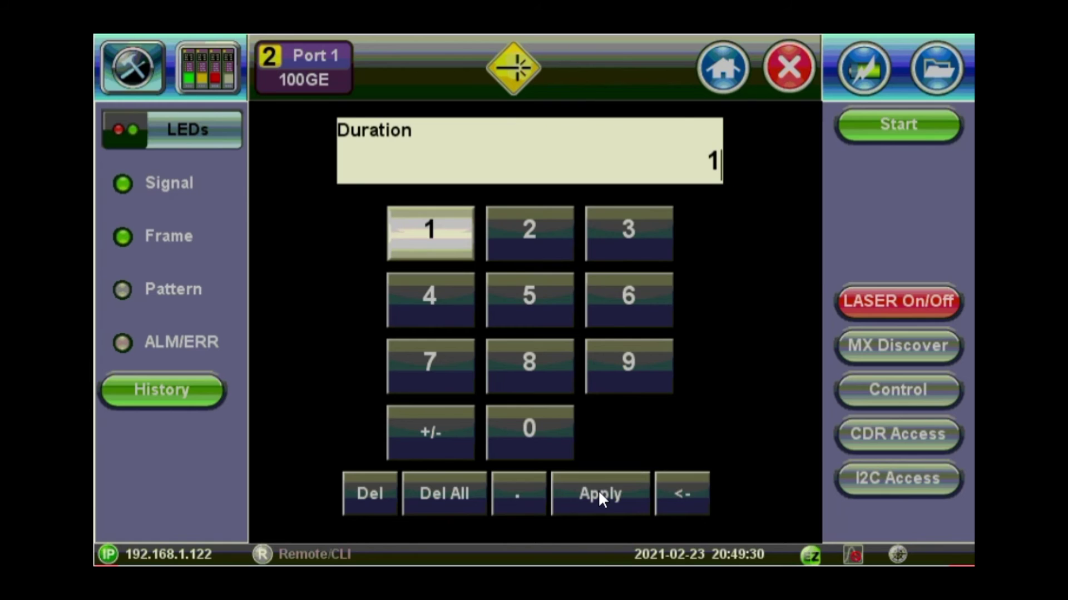
click(598, 492)
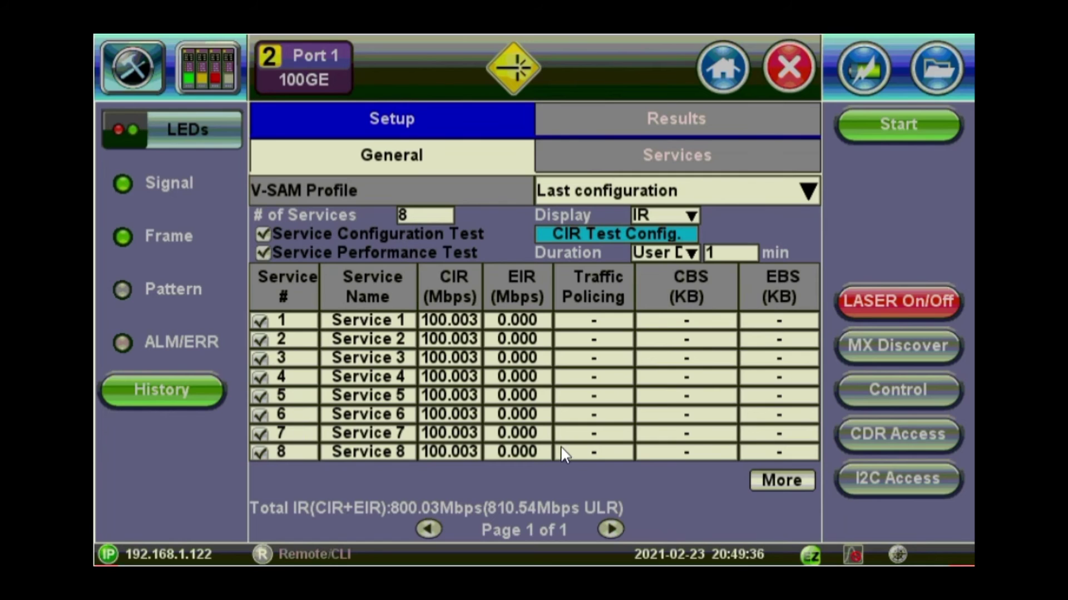
click(798, 487)
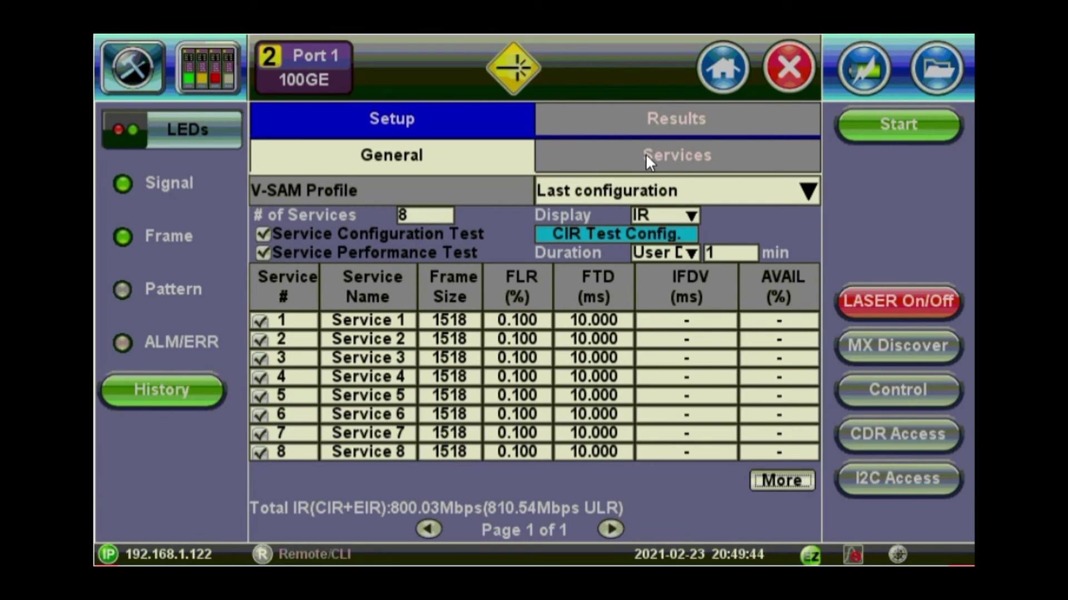
Check service 1's bandwidth and acceptance attributes, toggling Traffic Policing Test to Enable and back to Disable
click(671, 159)
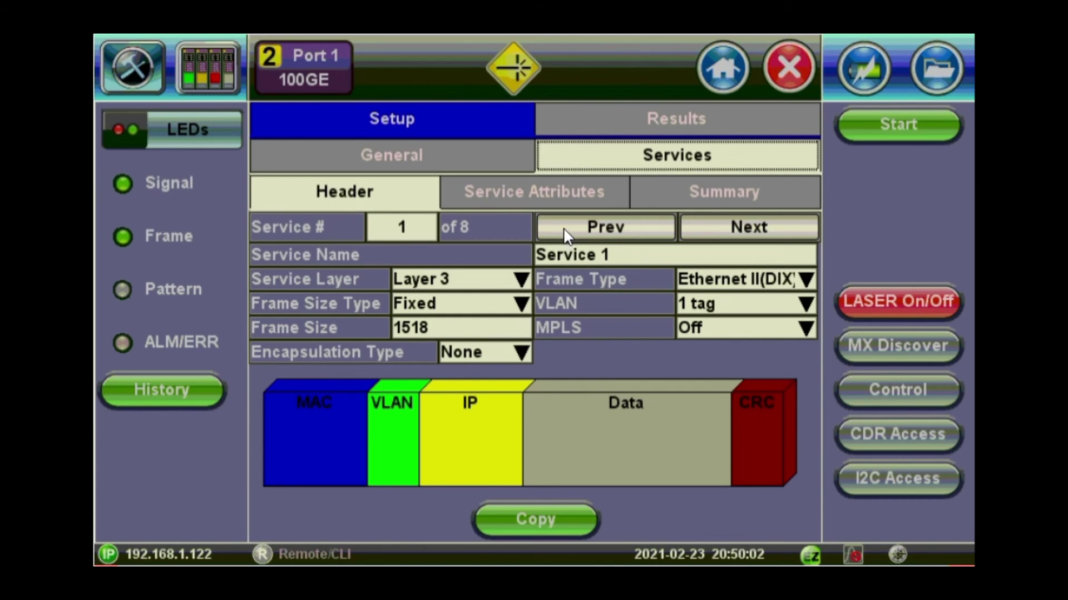
click(569, 189)
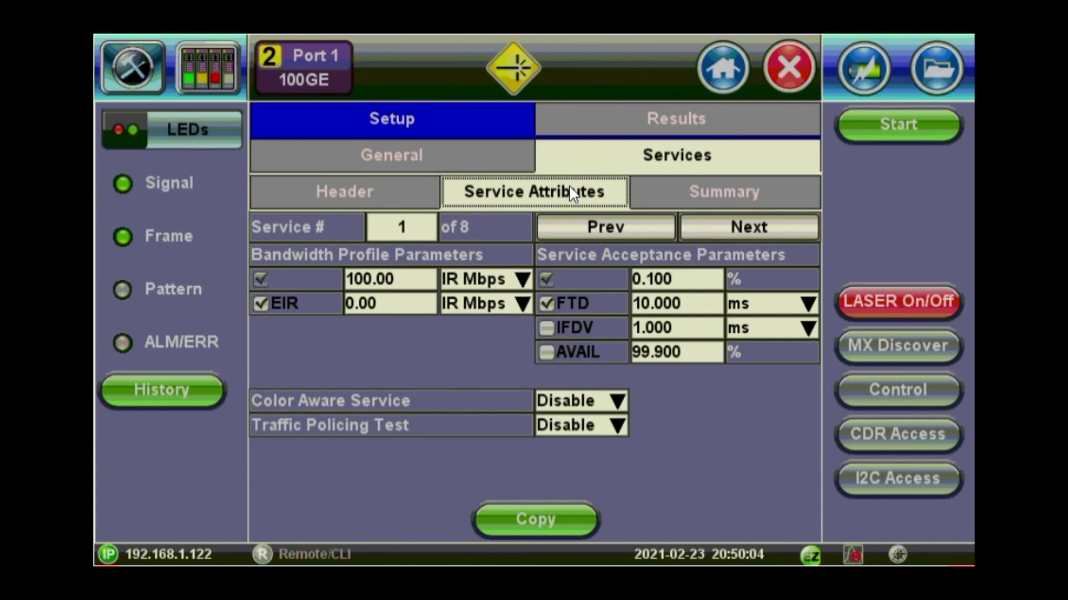
click(586, 426)
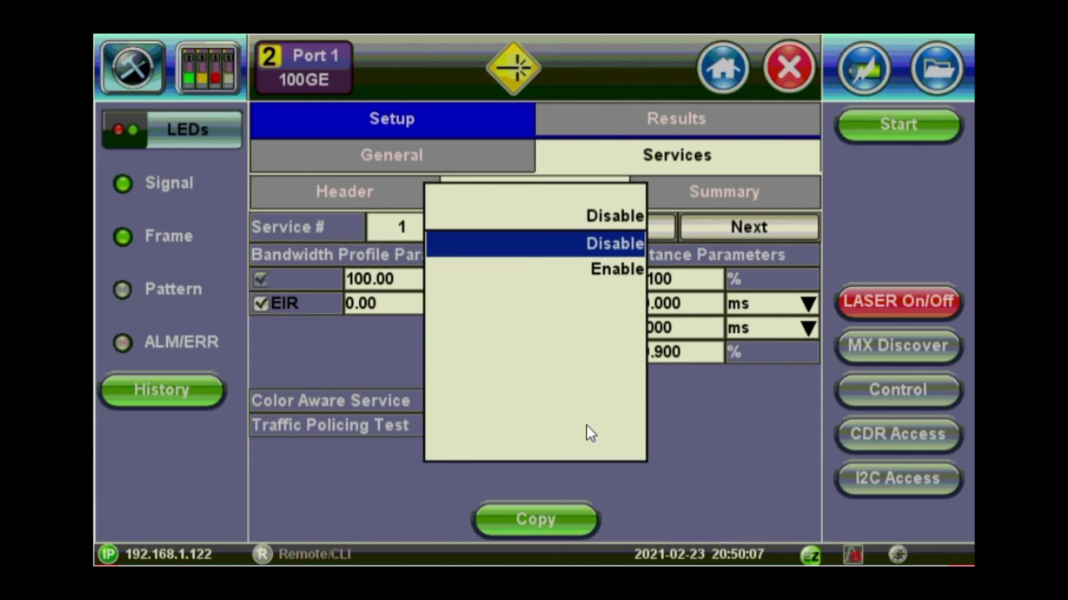
click(618, 270)
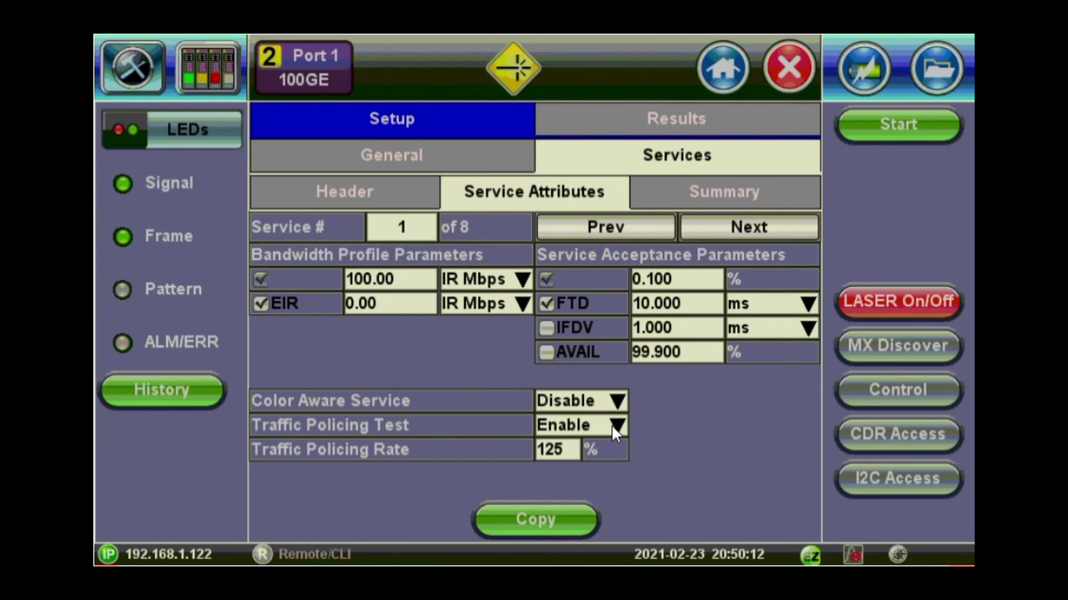
click(612, 425)
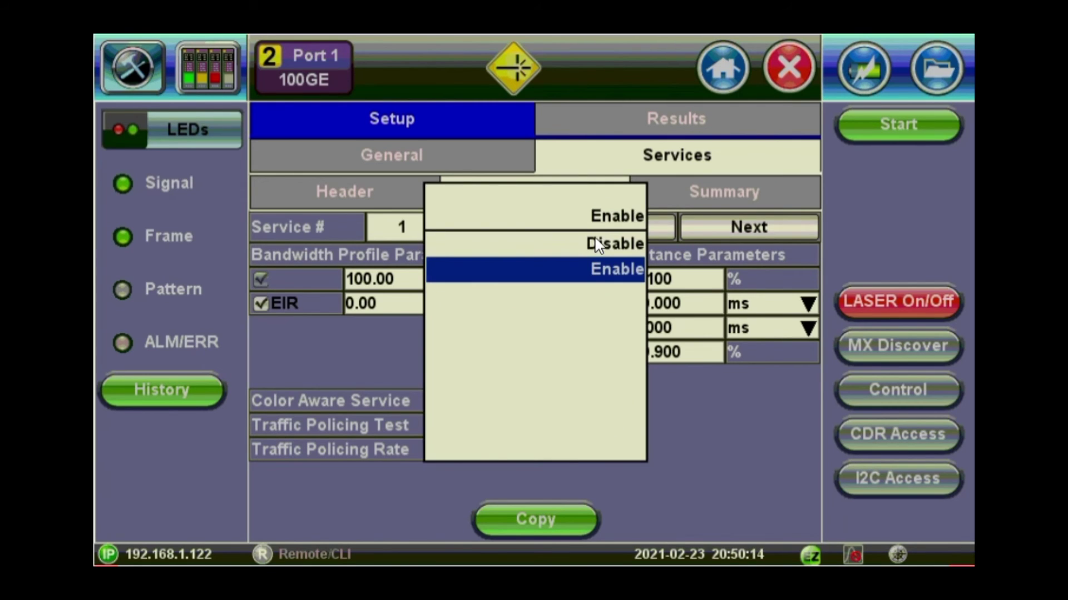
click(595, 244)
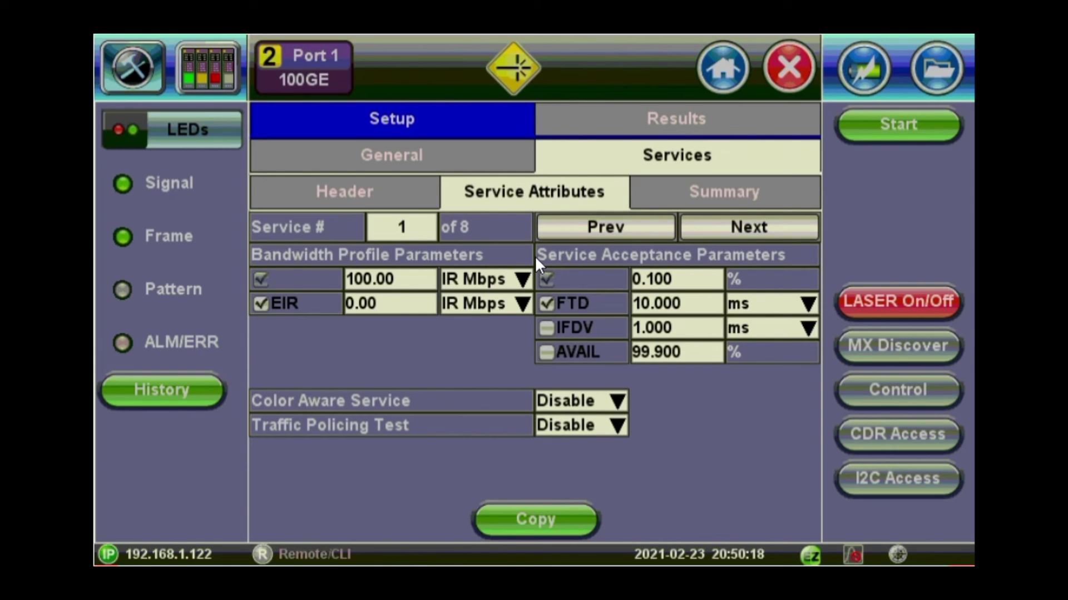
Step to service 2, open the Copy options, and show the MAC address summary of all eight services
click(740, 228)
click(524, 522)
click(688, 192)
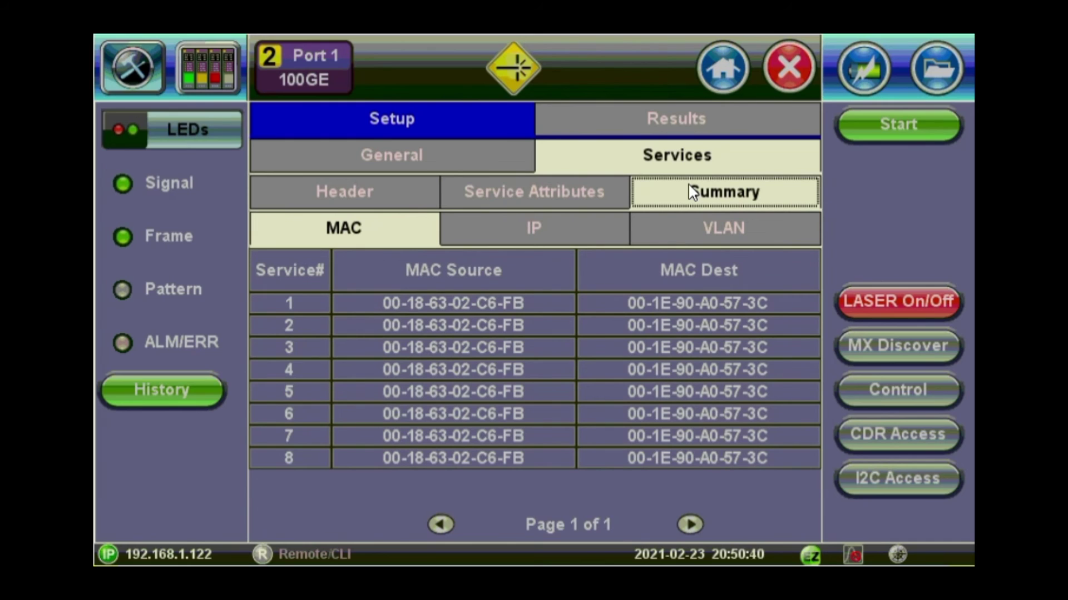
Review all eight services' IP, VLAN, attribute and header settings, then start the V-SAM test
click(536, 232)
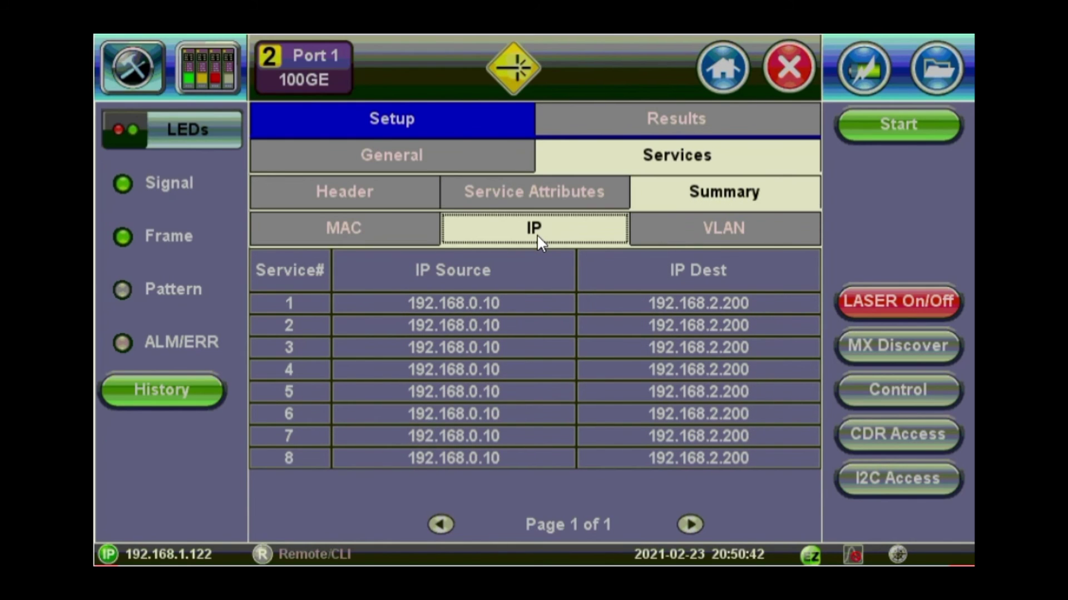
click(728, 236)
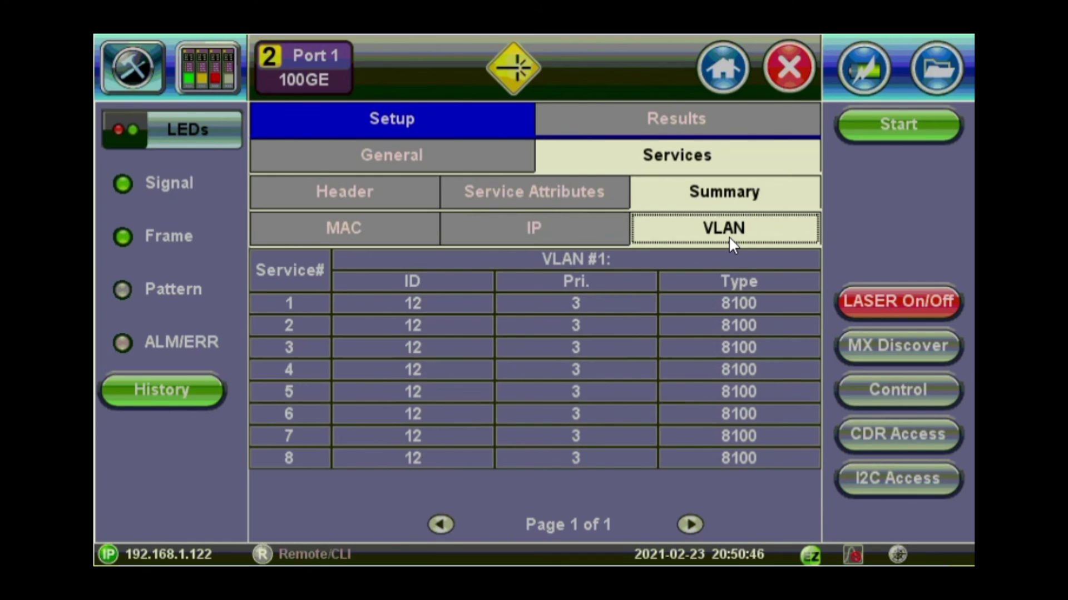
click(516, 194)
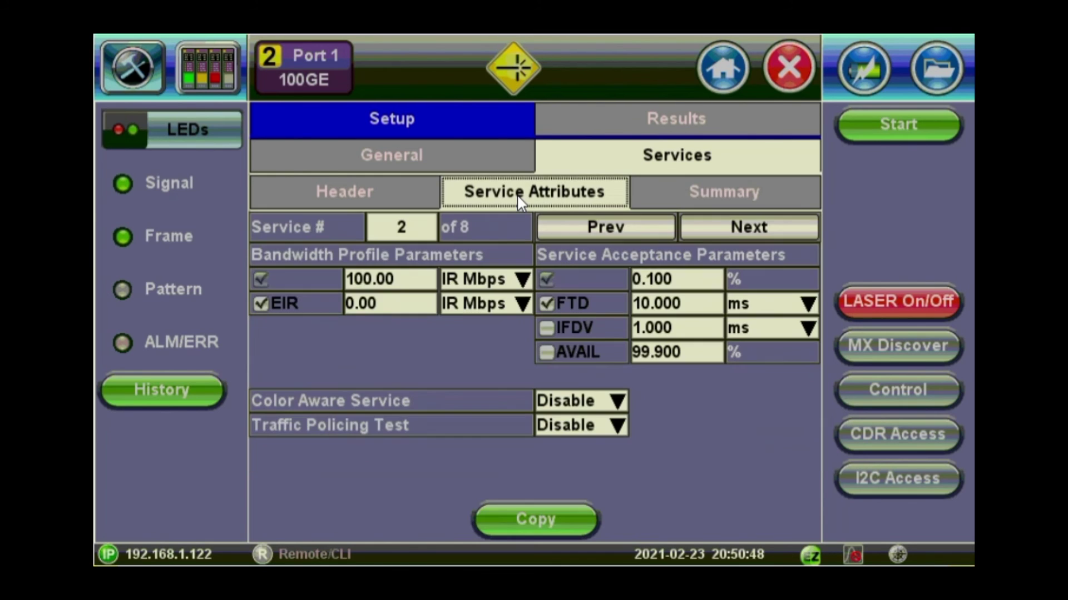
click(384, 189)
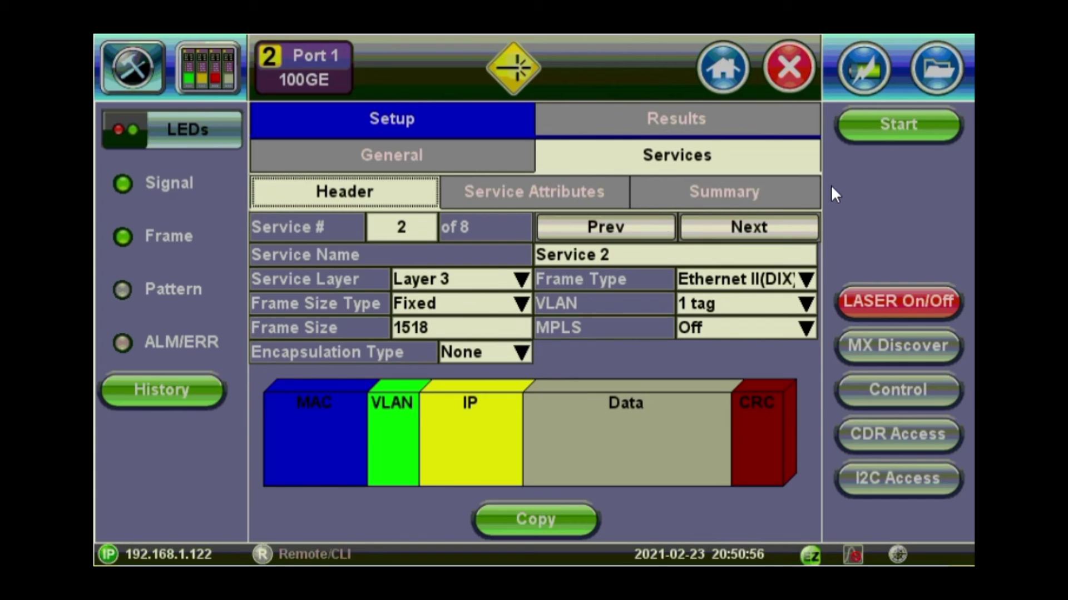
click(883, 131)
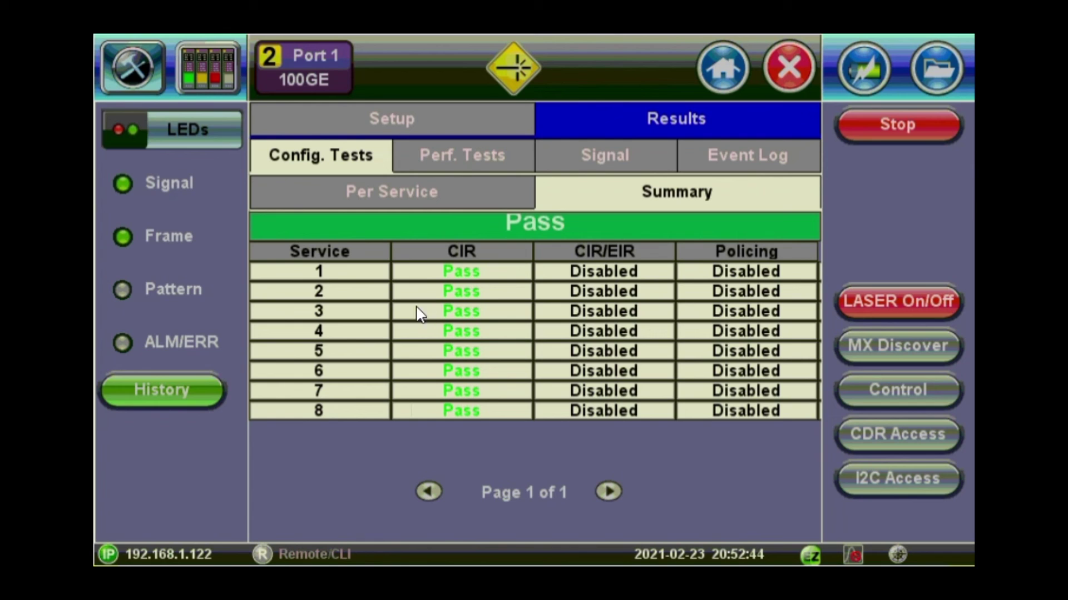
Check per-service configuration and performance results, optical signal levels and the event log until the test passes
click(420, 194)
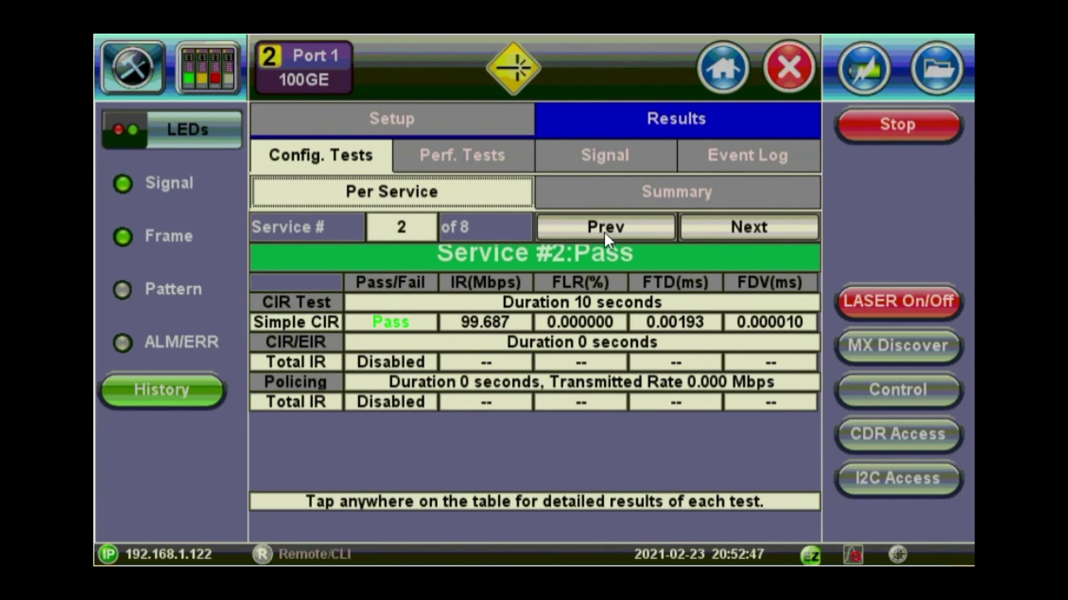
click(467, 156)
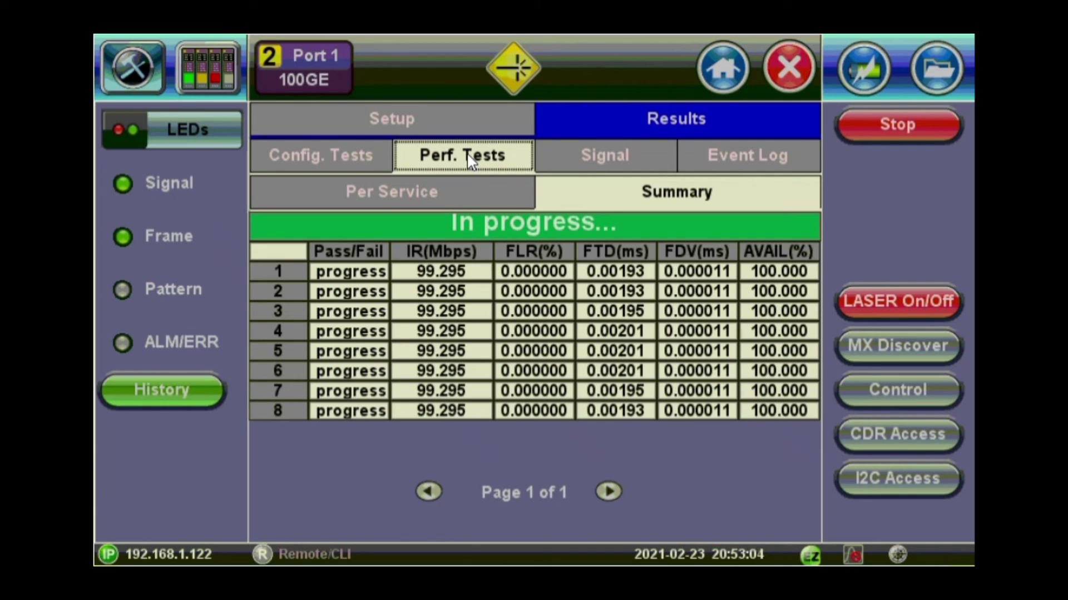
click(485, 199)
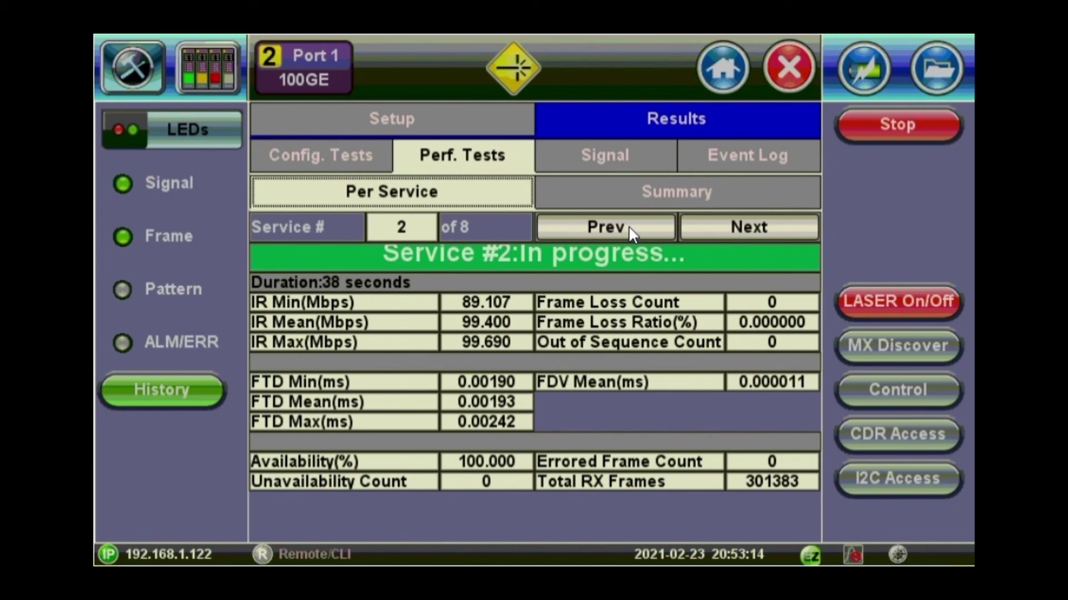
click(738, 232)
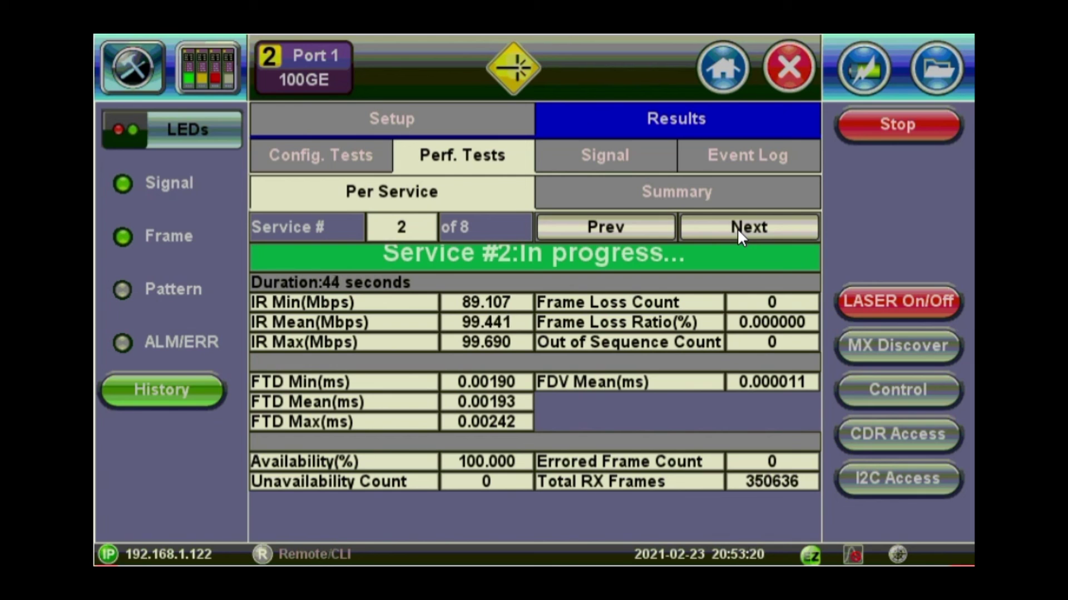
click(639, 197)
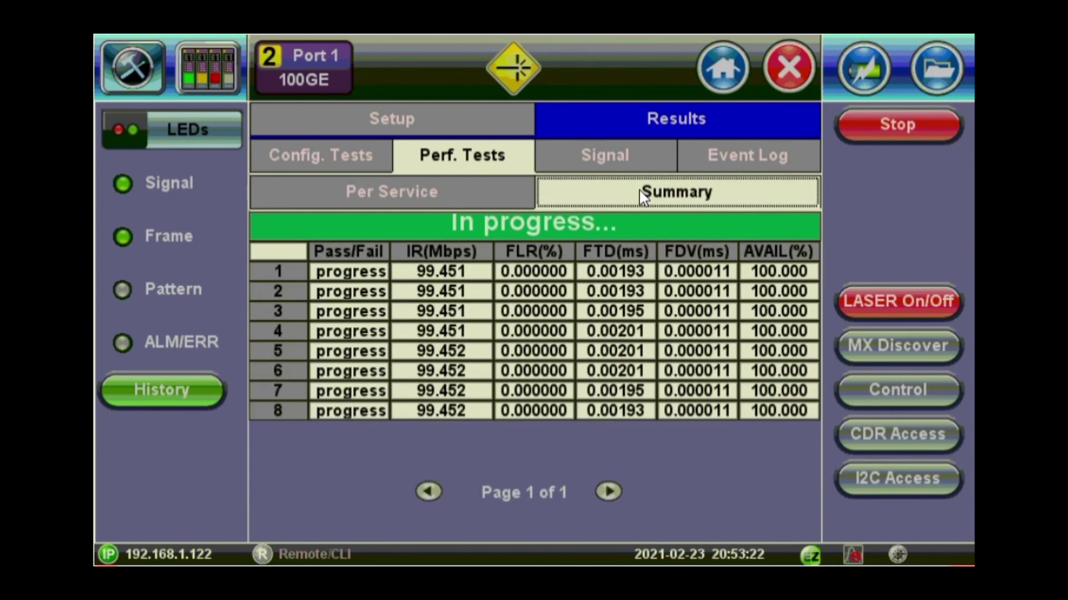
click(613, 155)
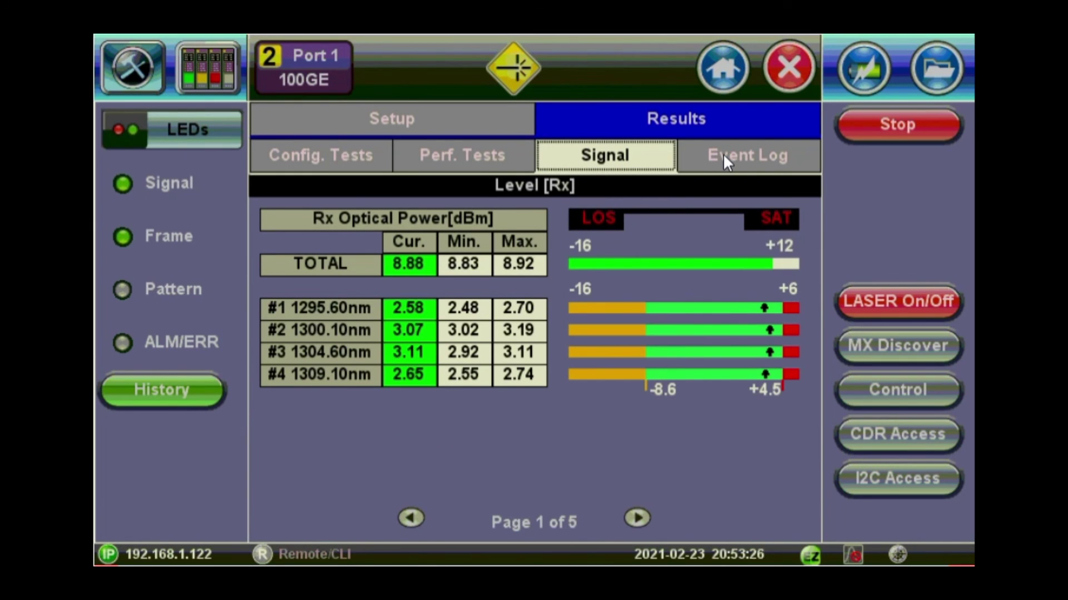
click(723, 158)
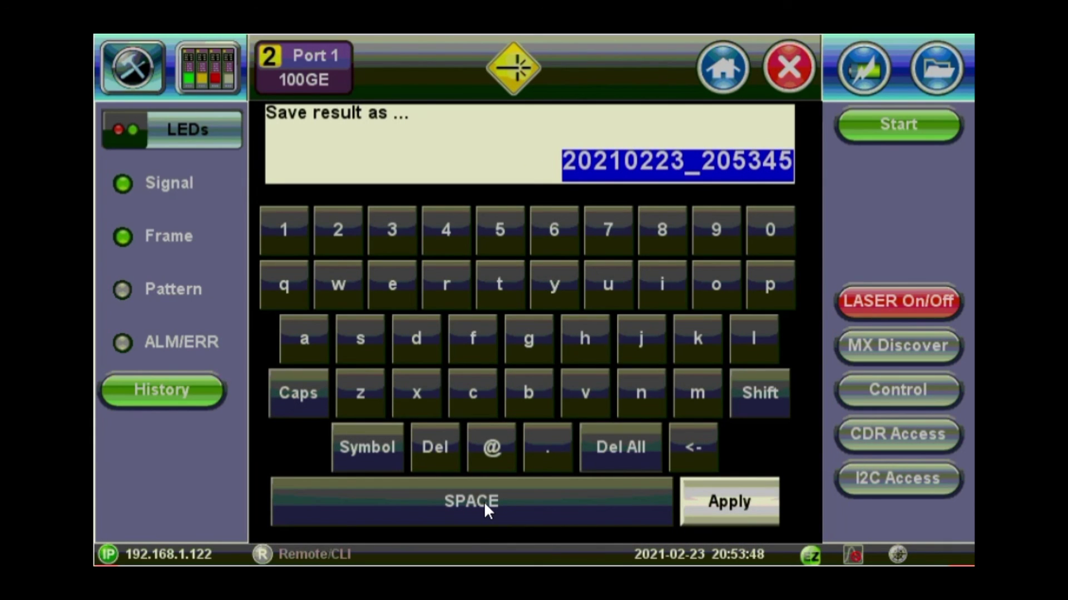
Save the V-SAM results under the name y1564-100g
text(y1564)
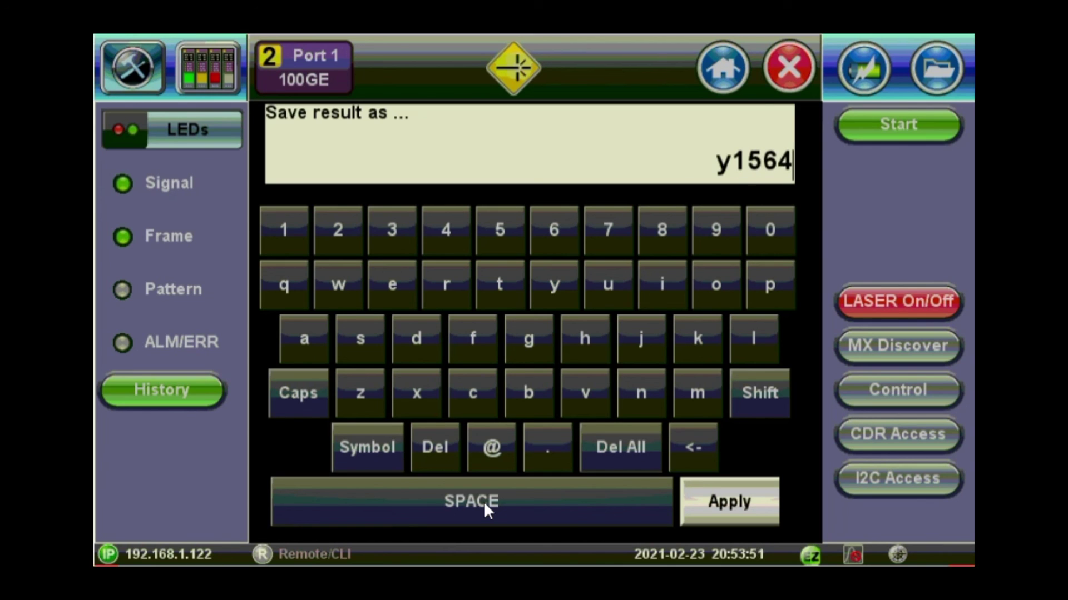
text(-100g)
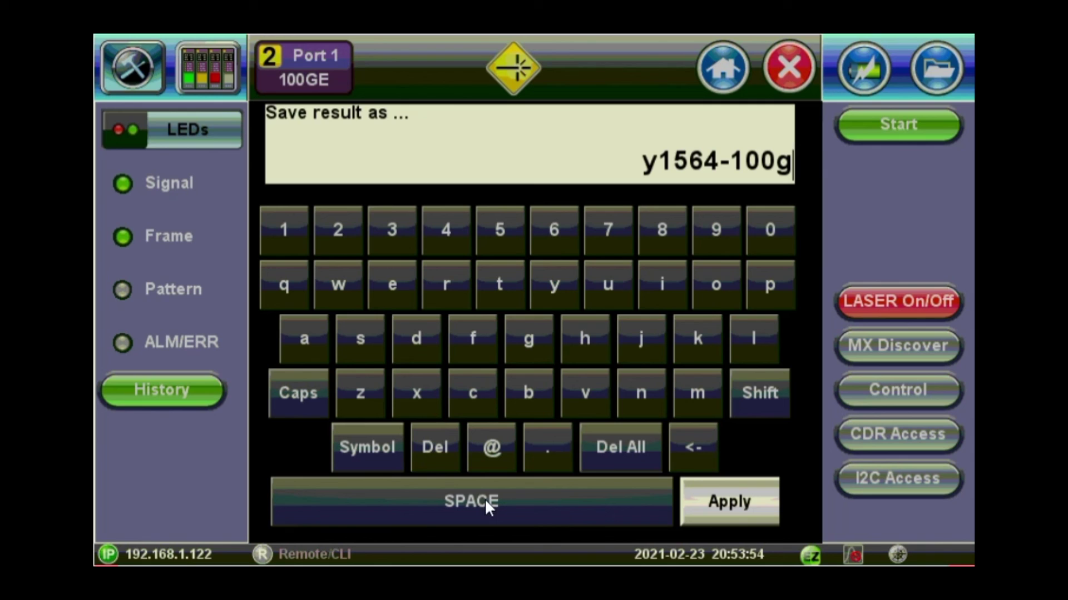
click(726, 498)
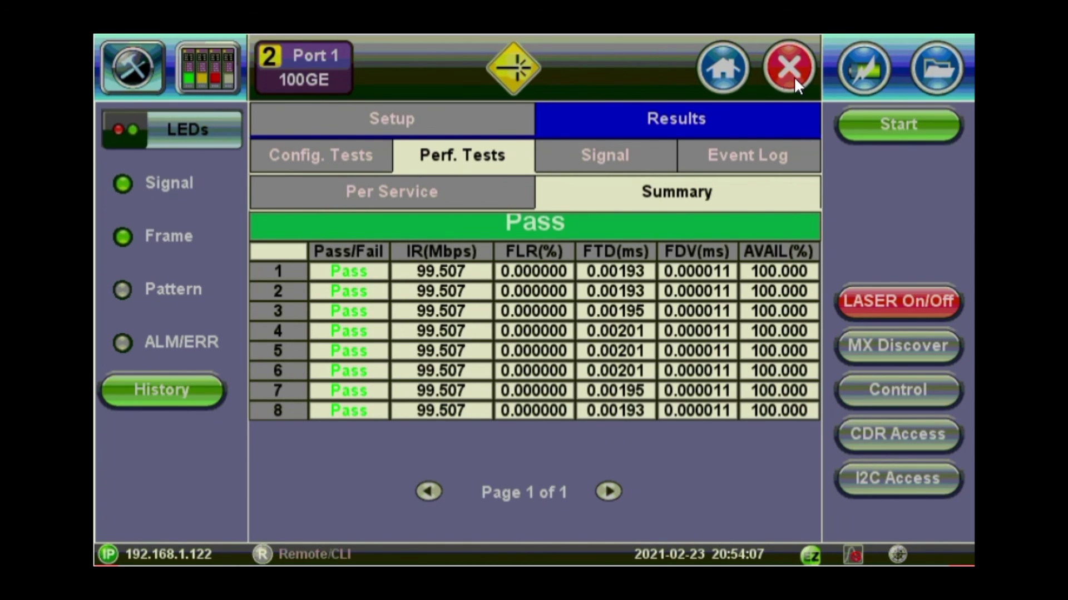
Close the V-SAM test, browse Loopback, Packet Capture and Auto Scripting, then return to the home menu
click(789, 69)
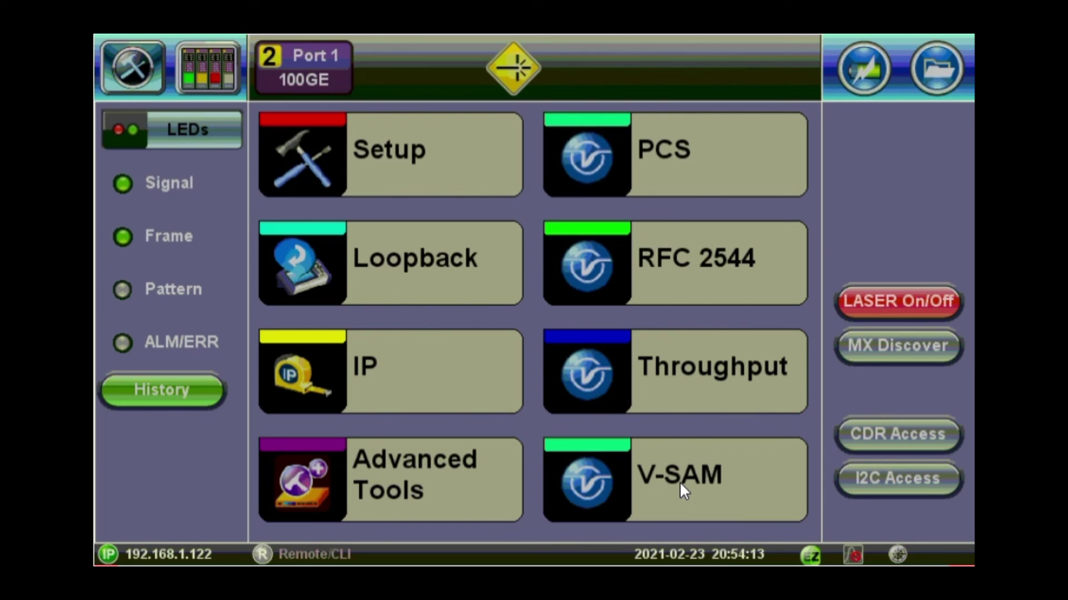
click(401, 265)
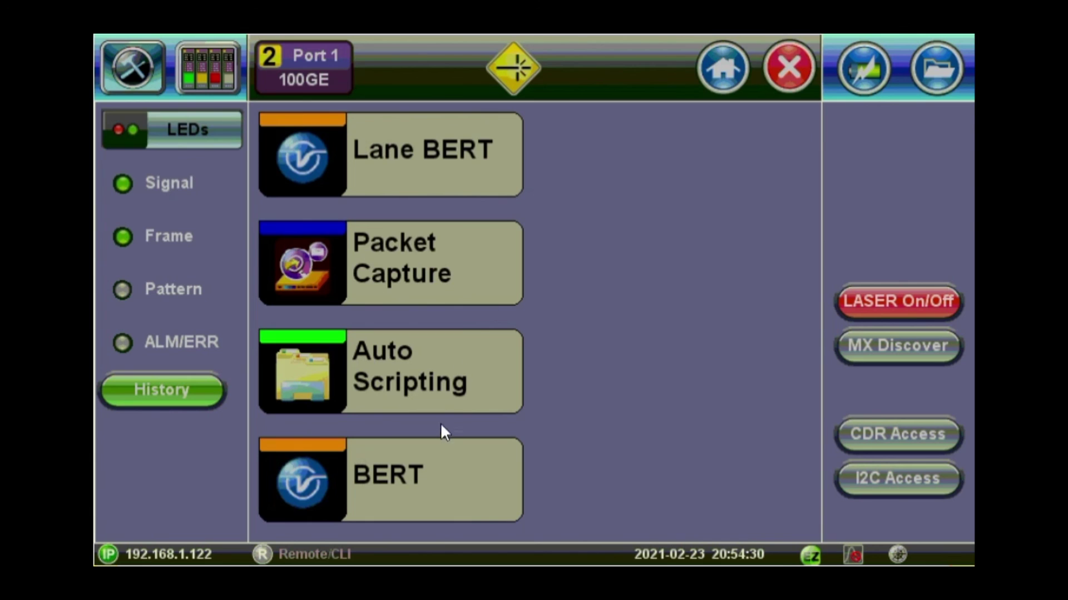
click(433, 265)
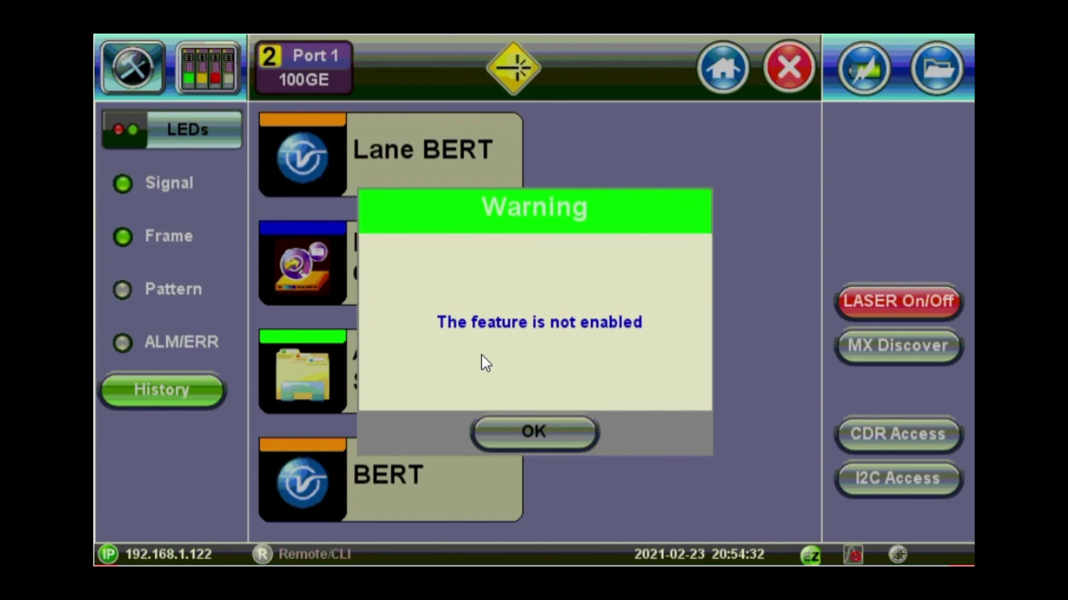
click(554, 432)
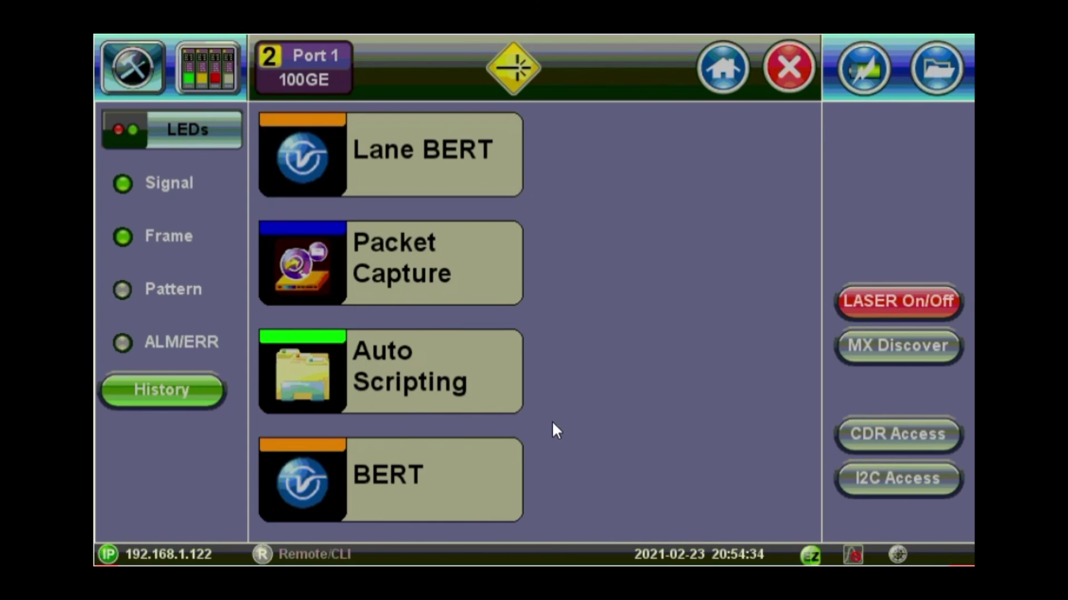
click(448, 356)
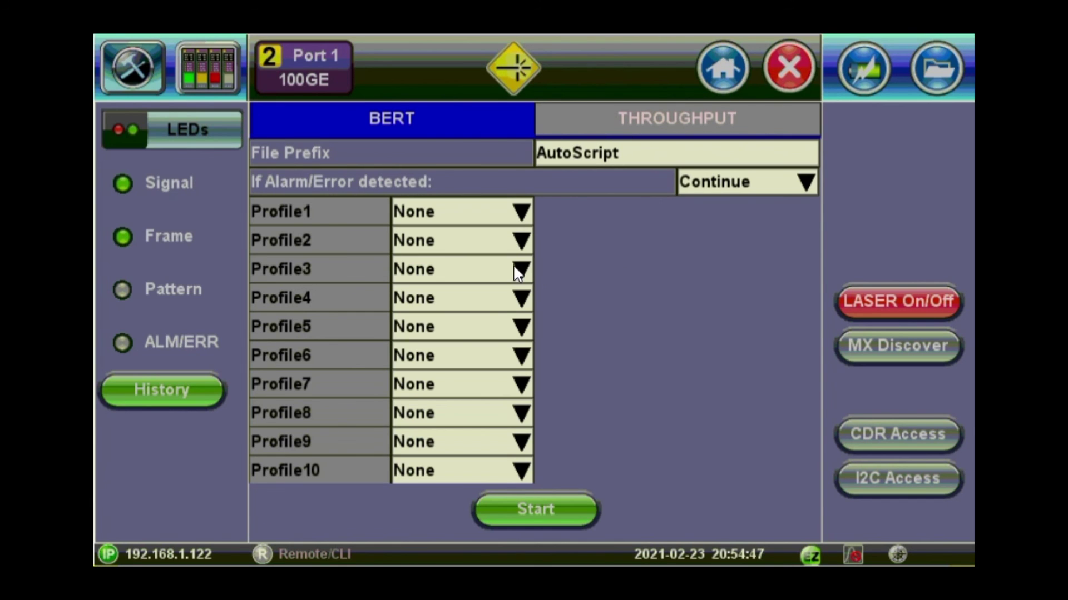
key(Escape)
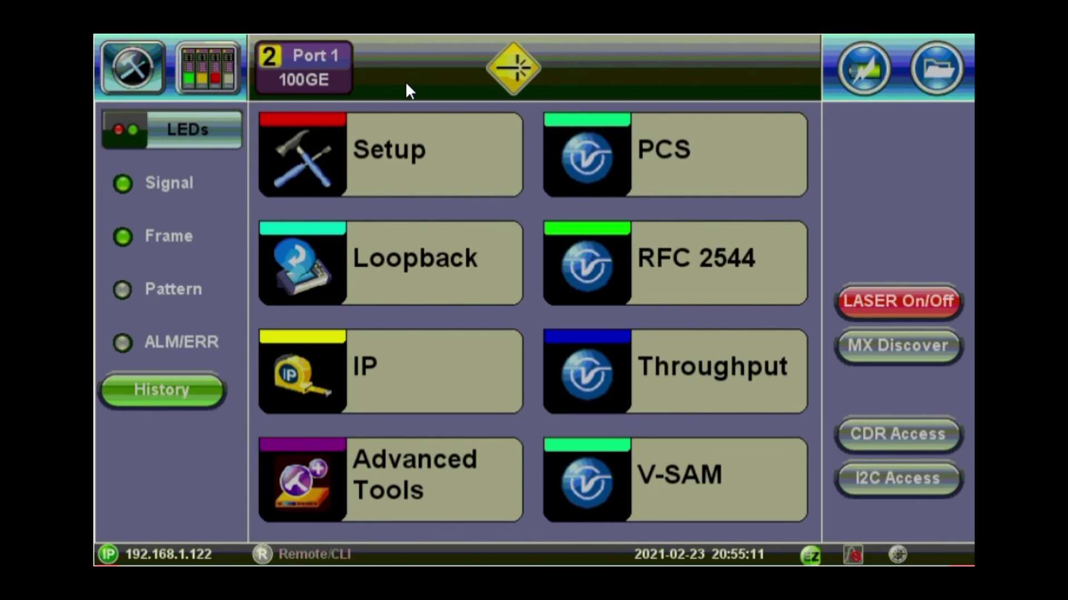
Open the saved results list under Utilities > Files > Saved
click(132, 69)
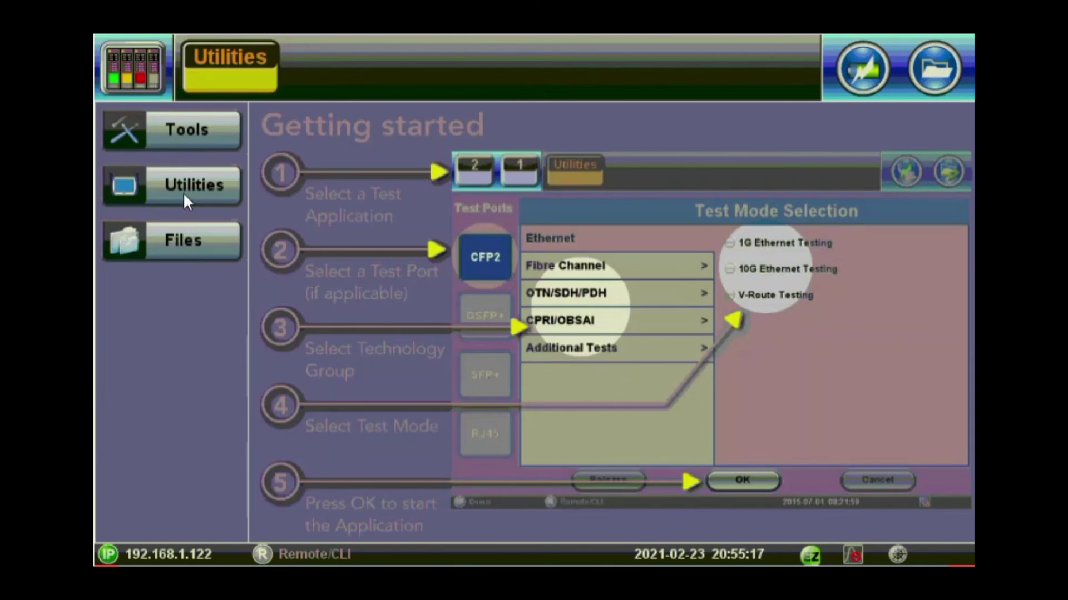
click(185, 247)
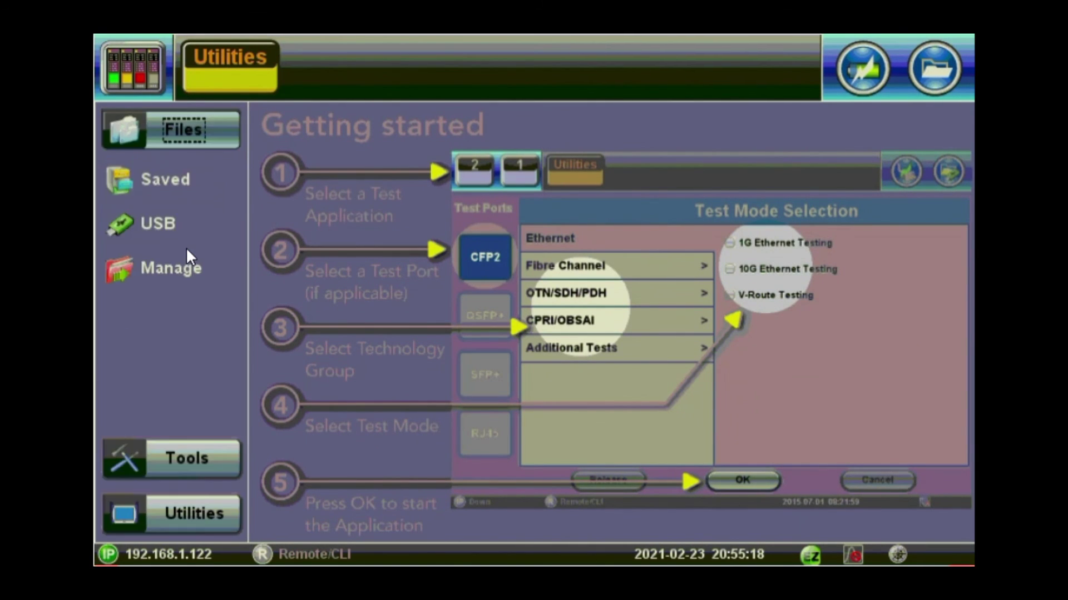
click(172, 178)
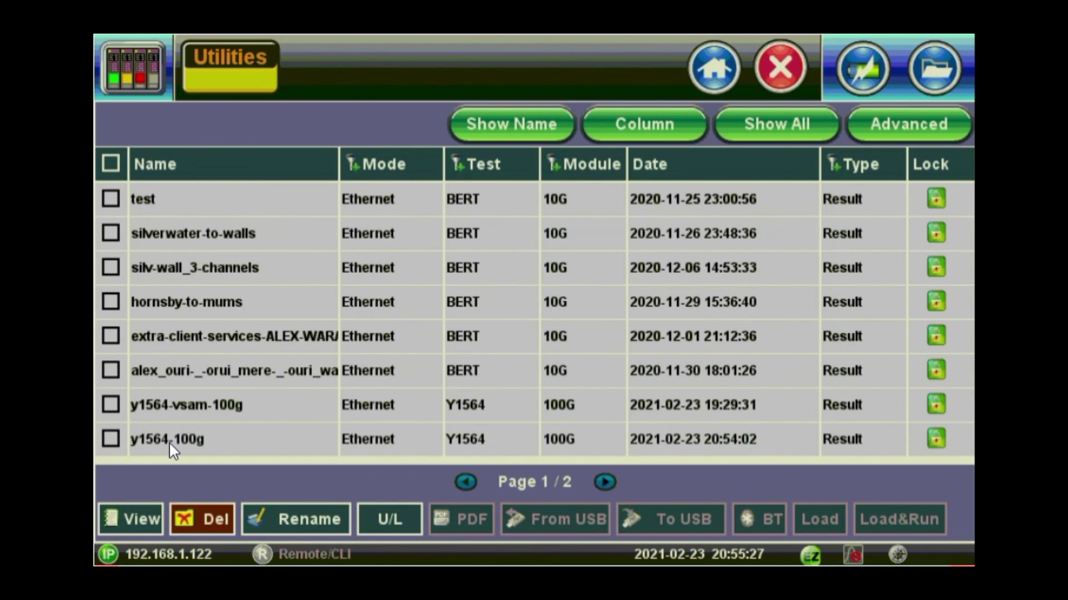
View the y1564-100g Ethernet V-SAM Test Result report and scroll through its PASS results
click(111, 439)
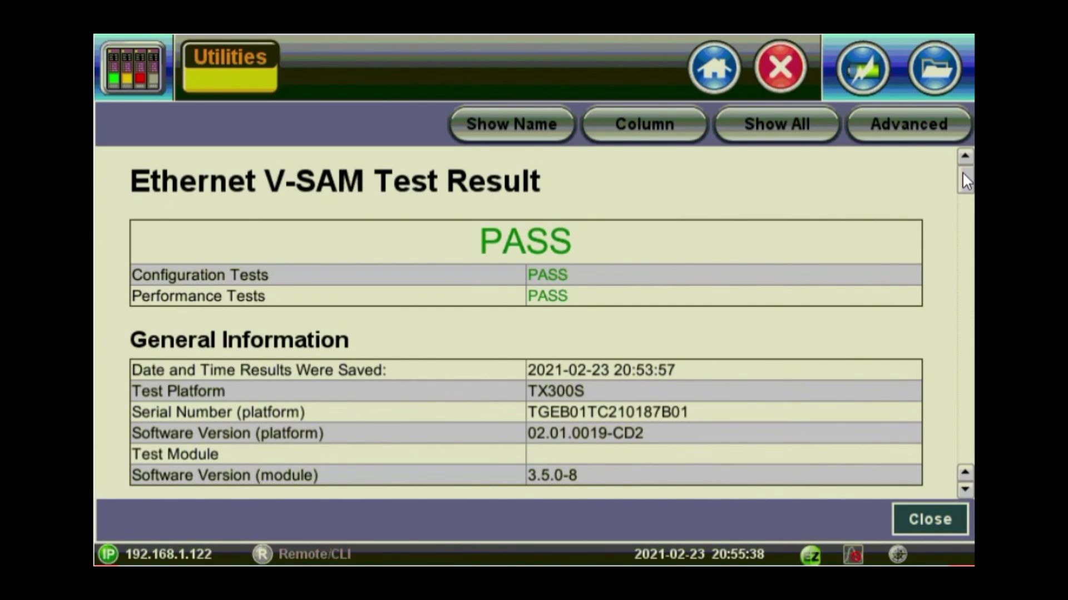
drag(963, 172, 969, 346)
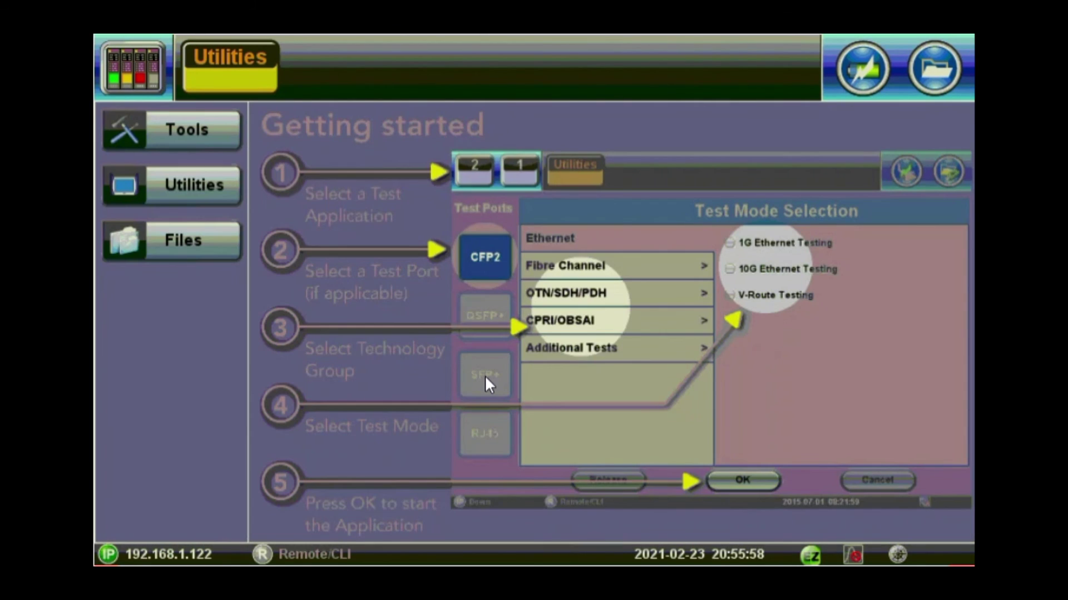
click(166, 237)
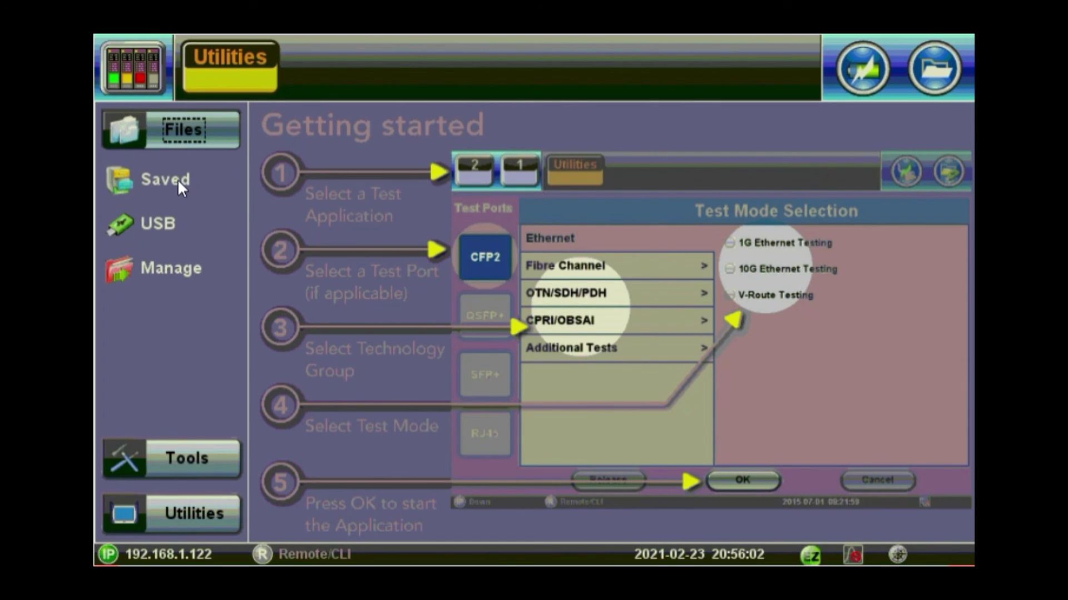
click(177, 179)
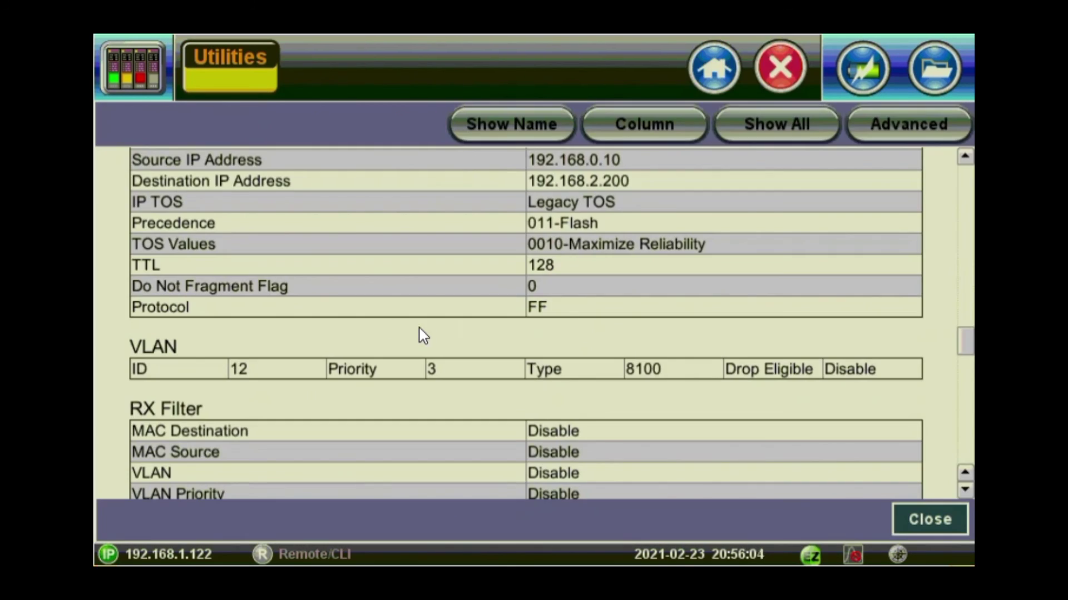